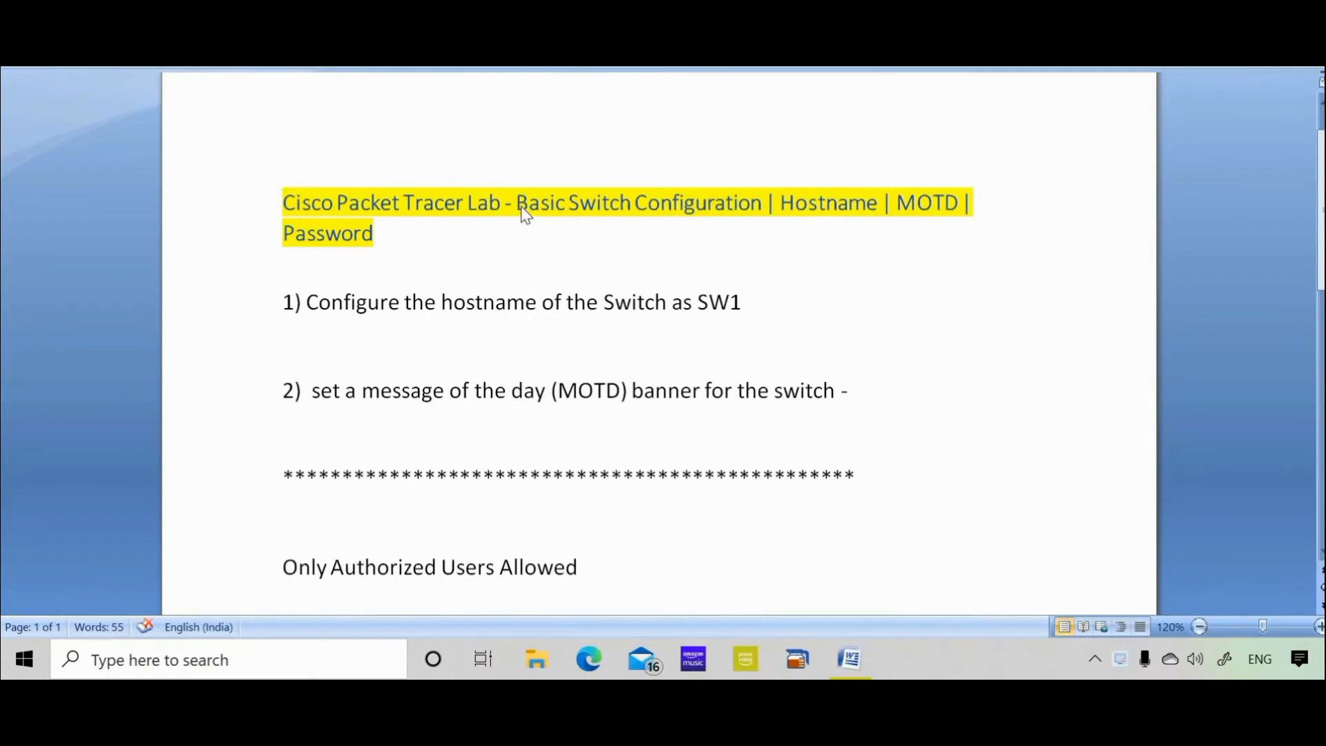
Highlight the words Hostname and MOTD in the lab title.
double_click(828, 212)
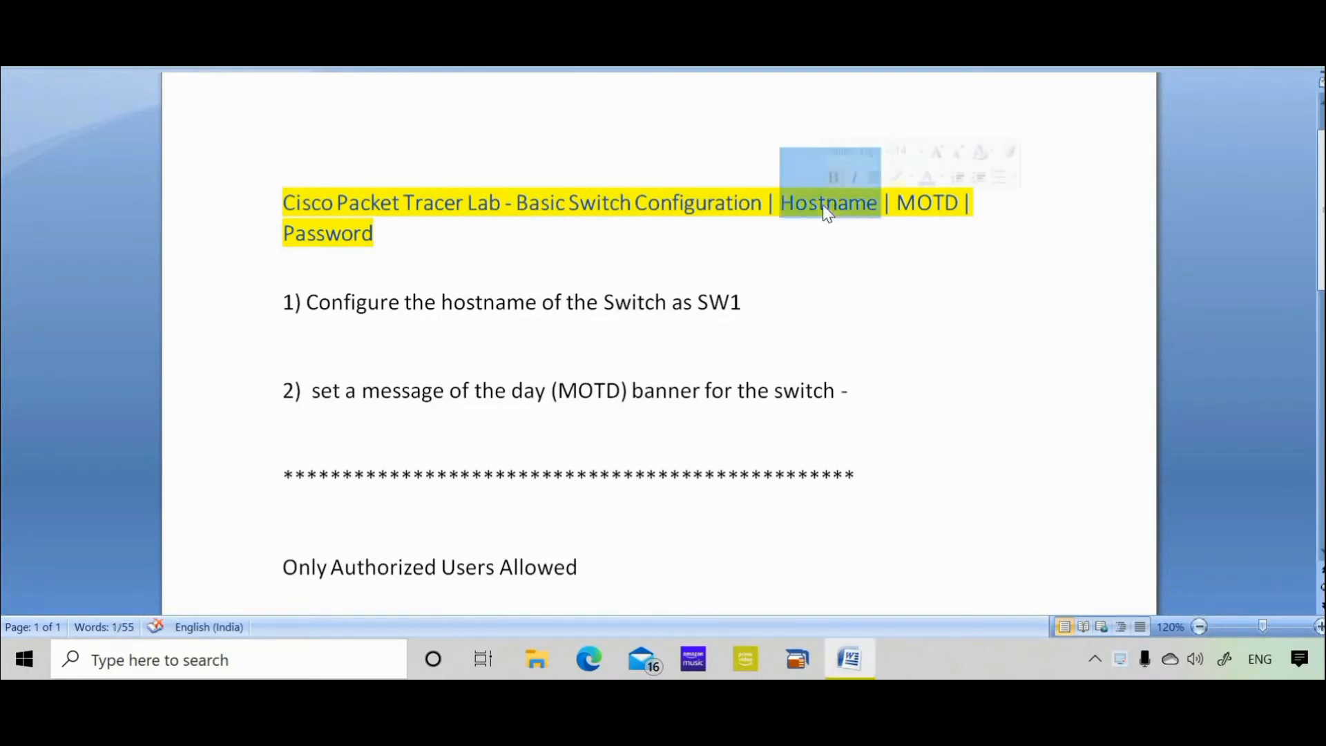
click(920, 199)
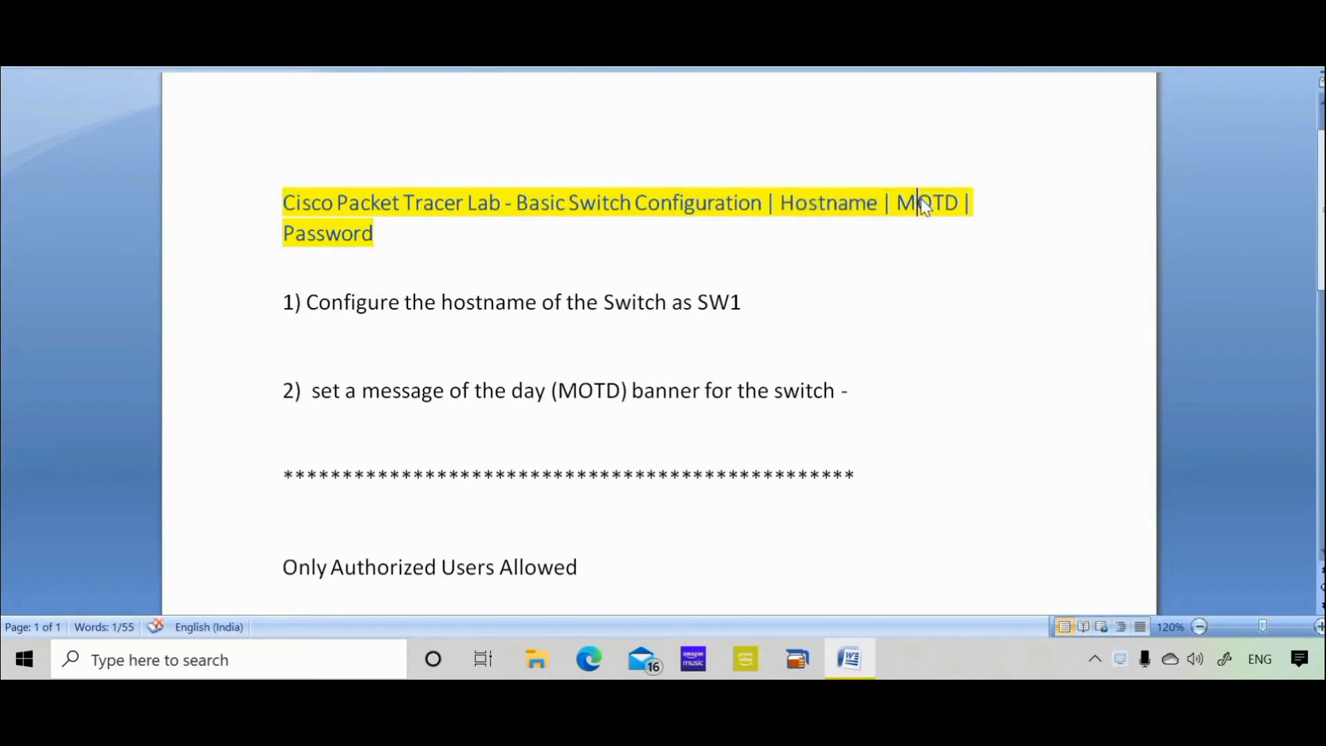
double_click(922, 203)
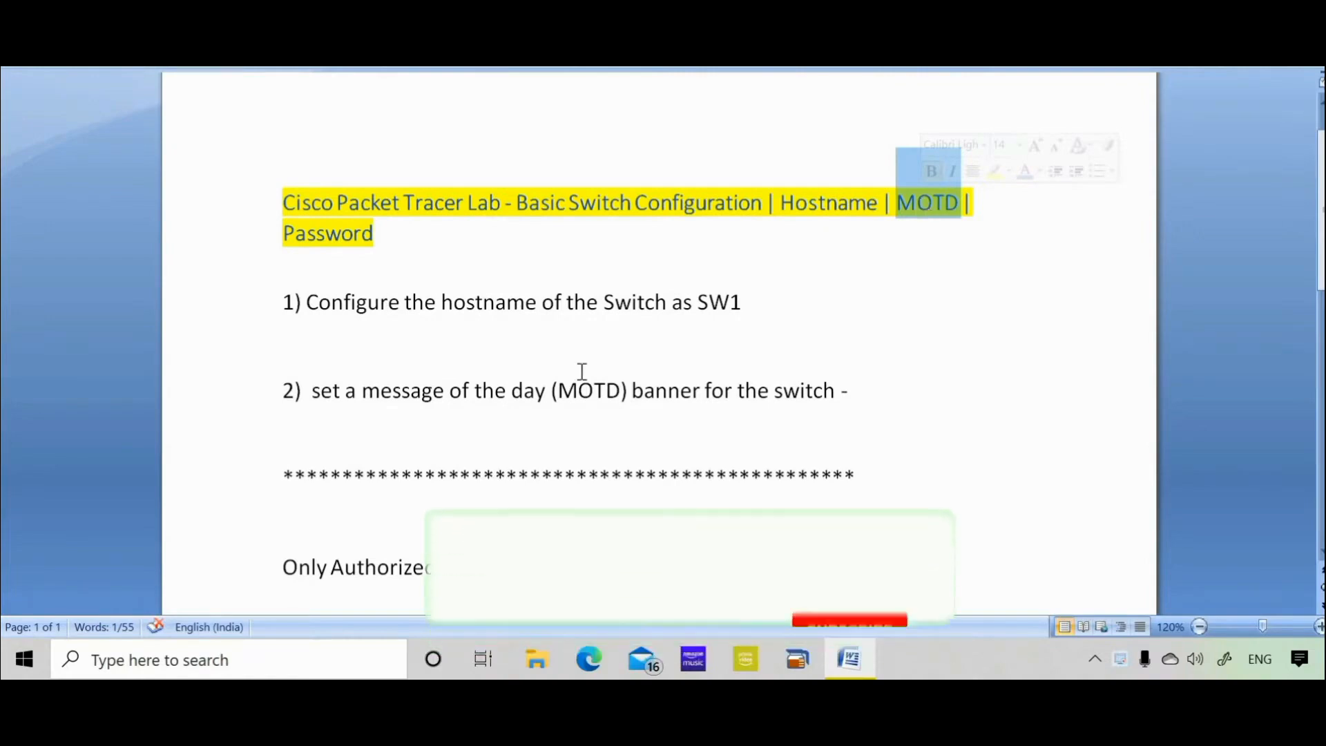
Search for 'cisco' and launch Cisco Packet Tracer from the results.
click(181, 669)
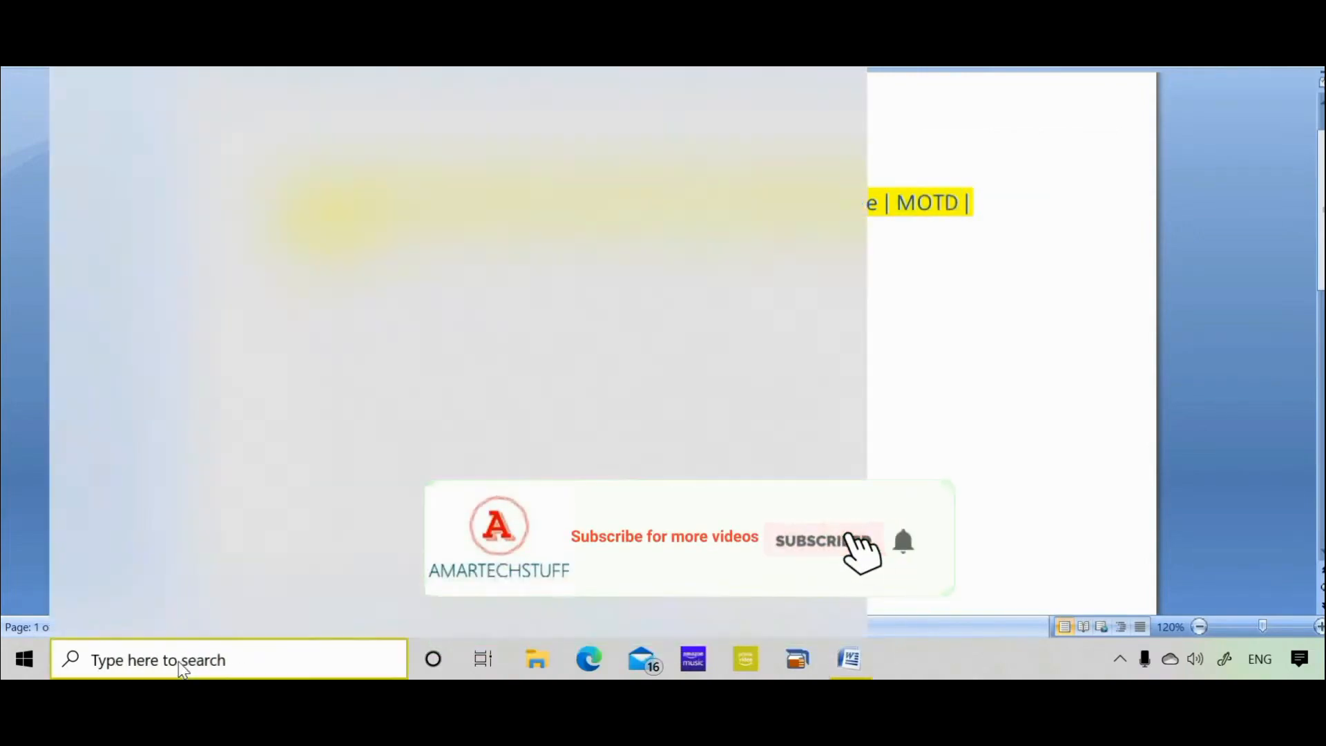
text(cisco)
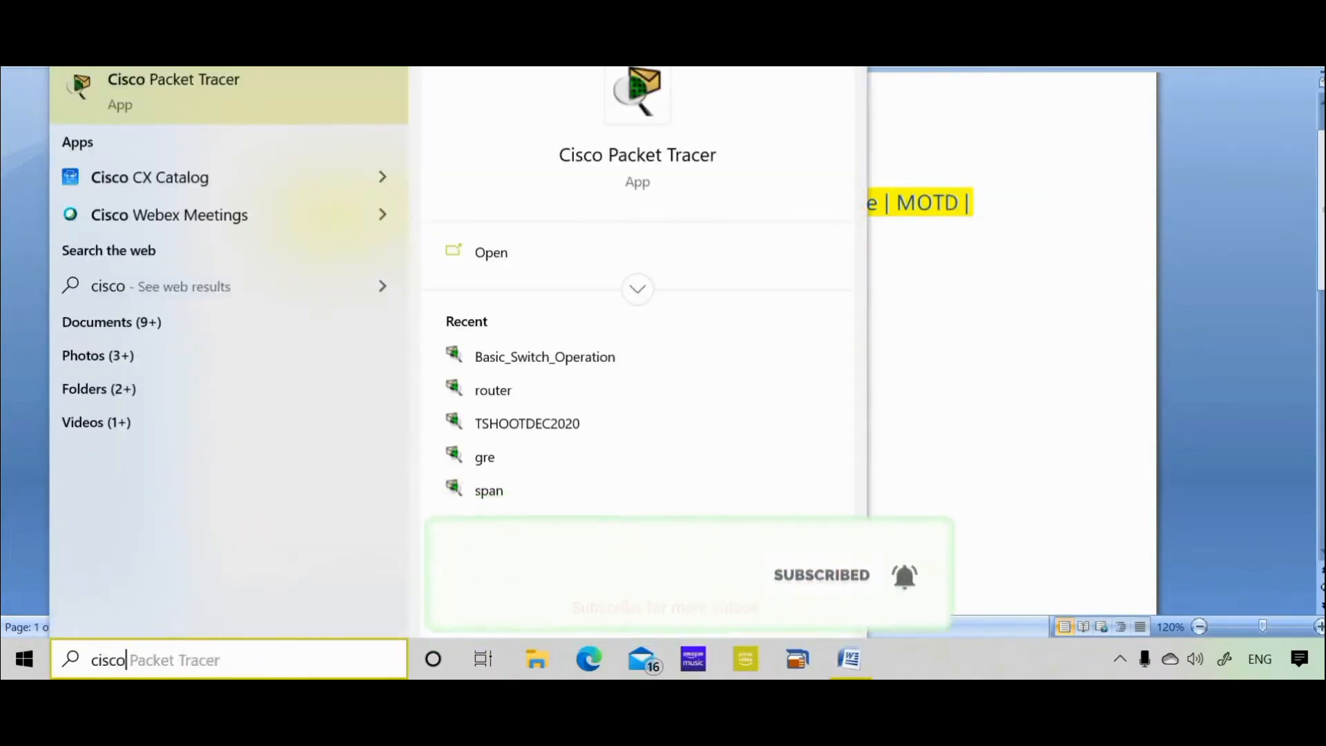
click(201, 106)
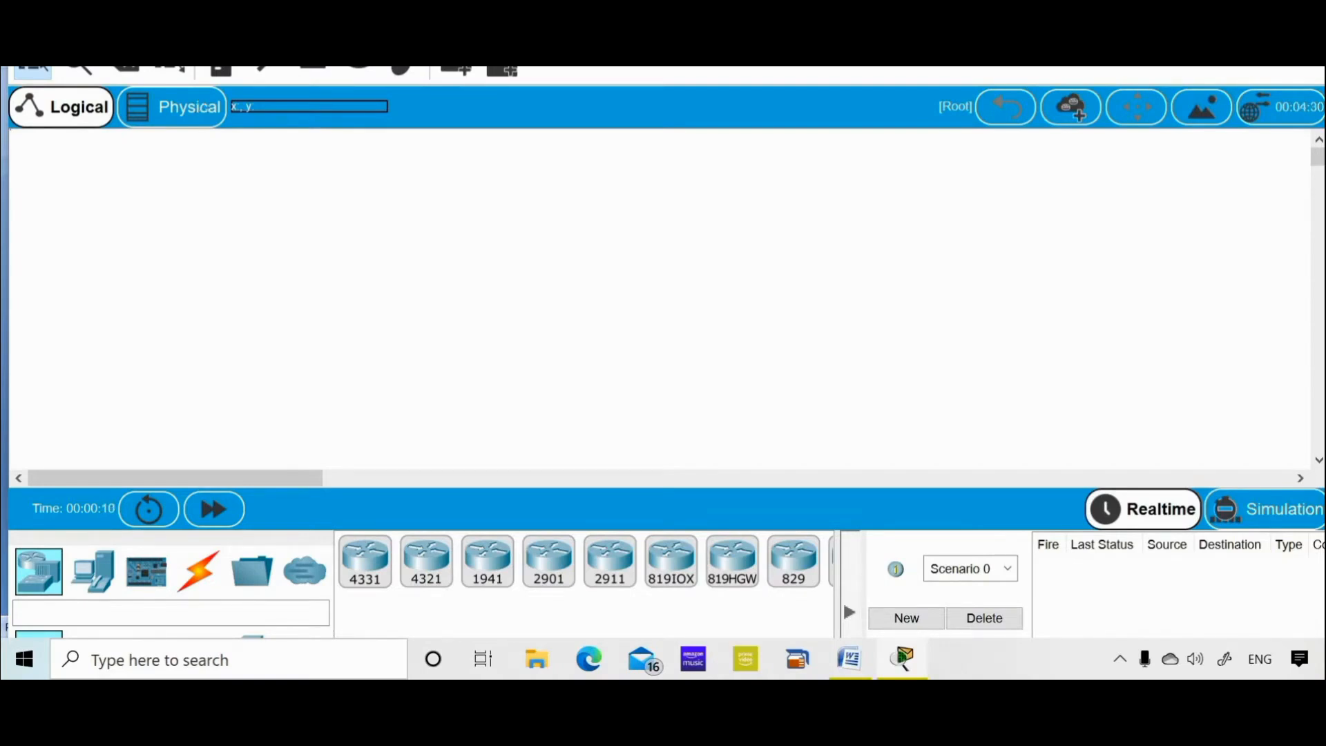
Maximize Packet Tracer and place a 2960-24TT switch, Switch0, on the workspace.
key(super+Up)
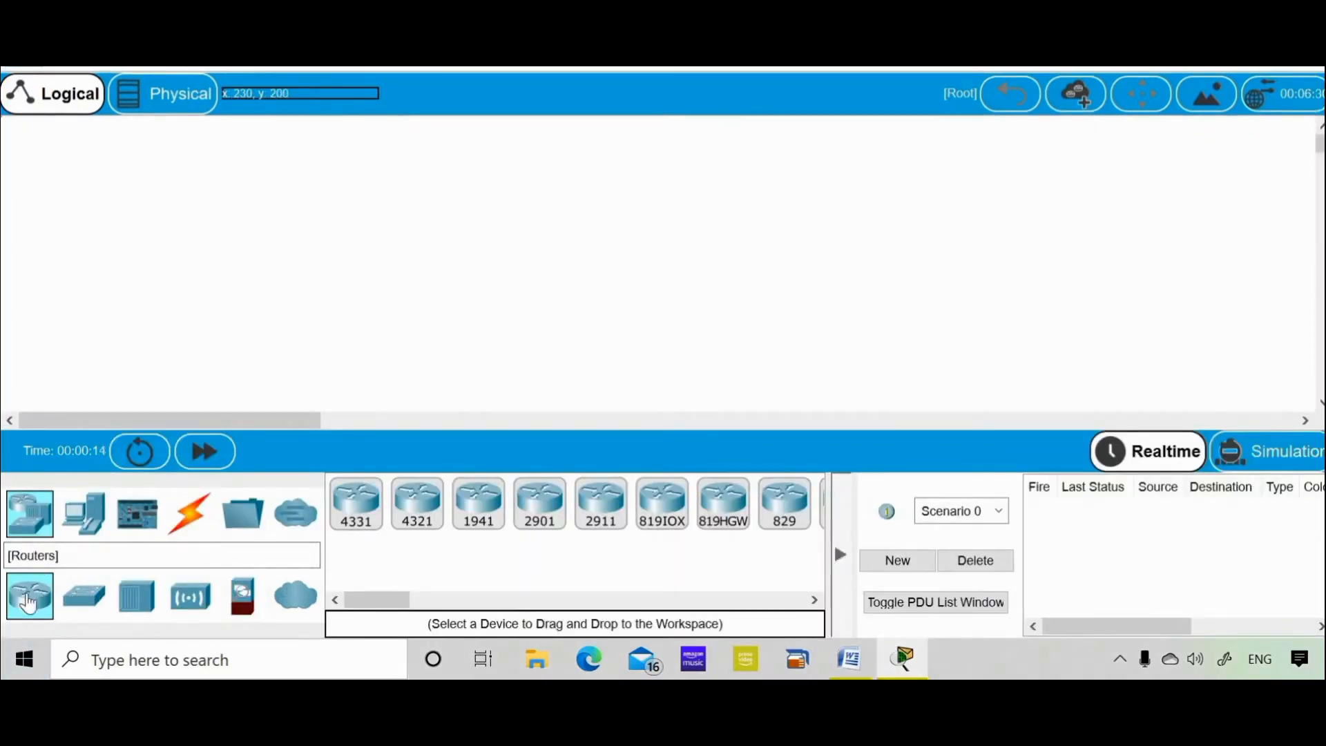
click(103, 600)
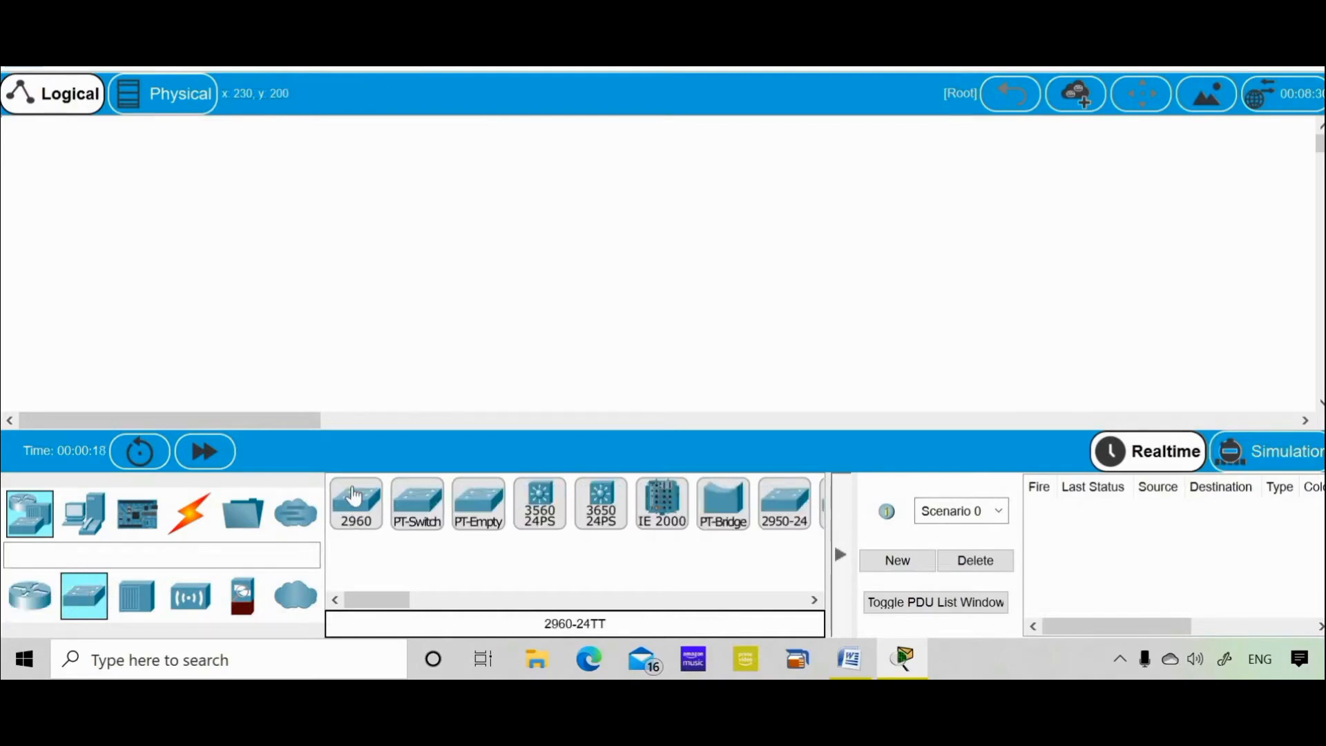
click(798, 605)
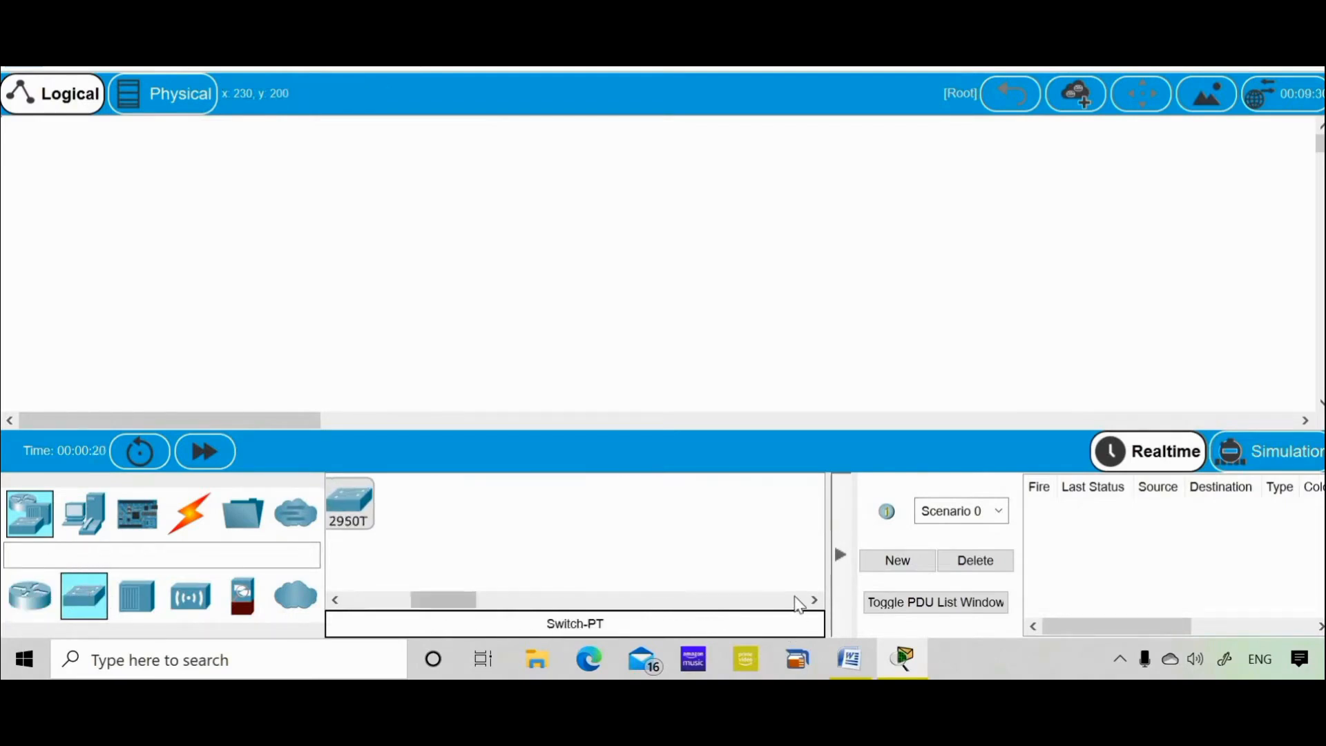
click(398, 609)
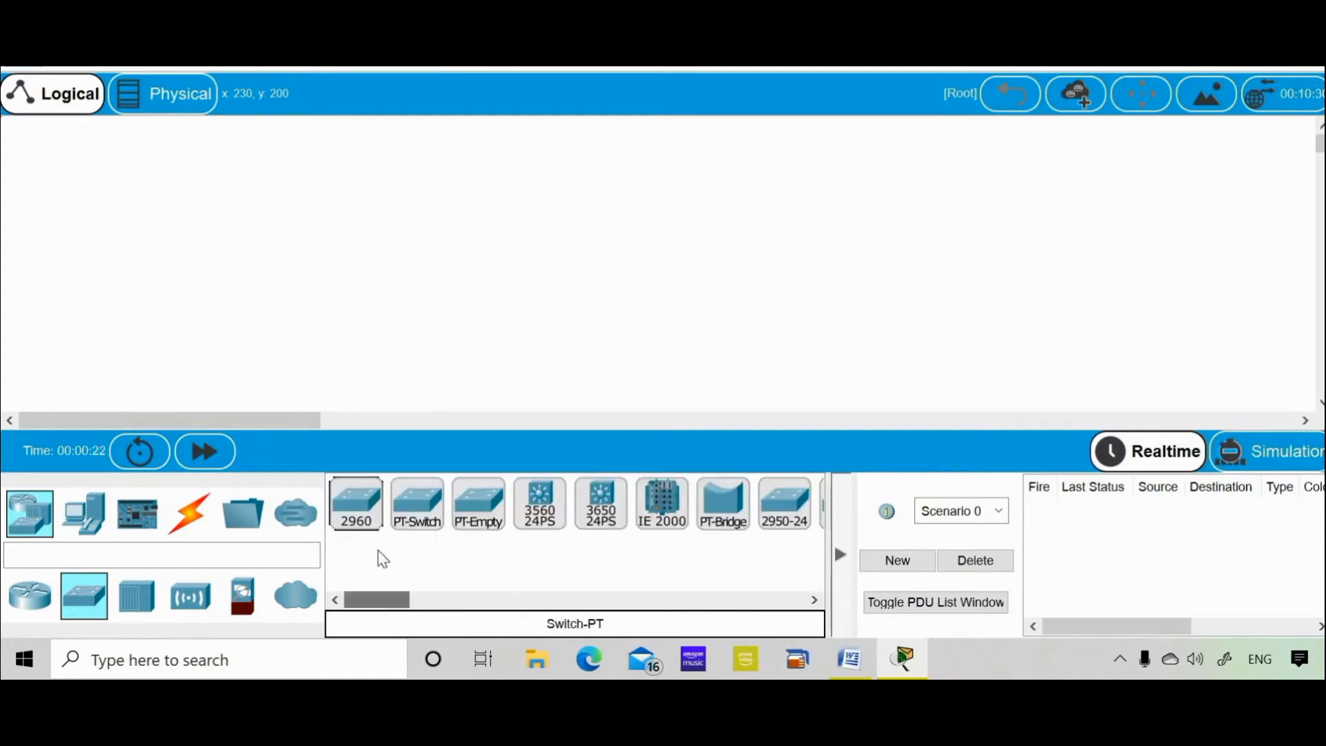
click(355, 509)
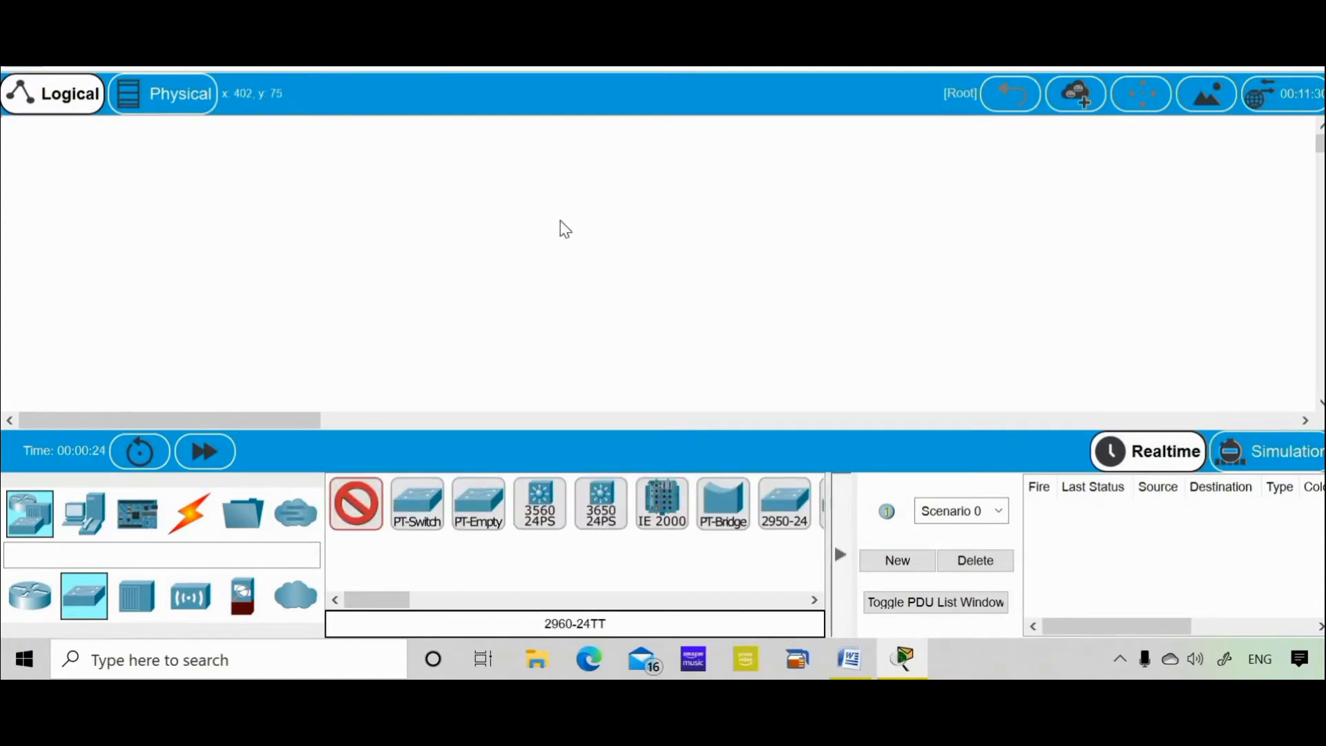
click(560, 220)
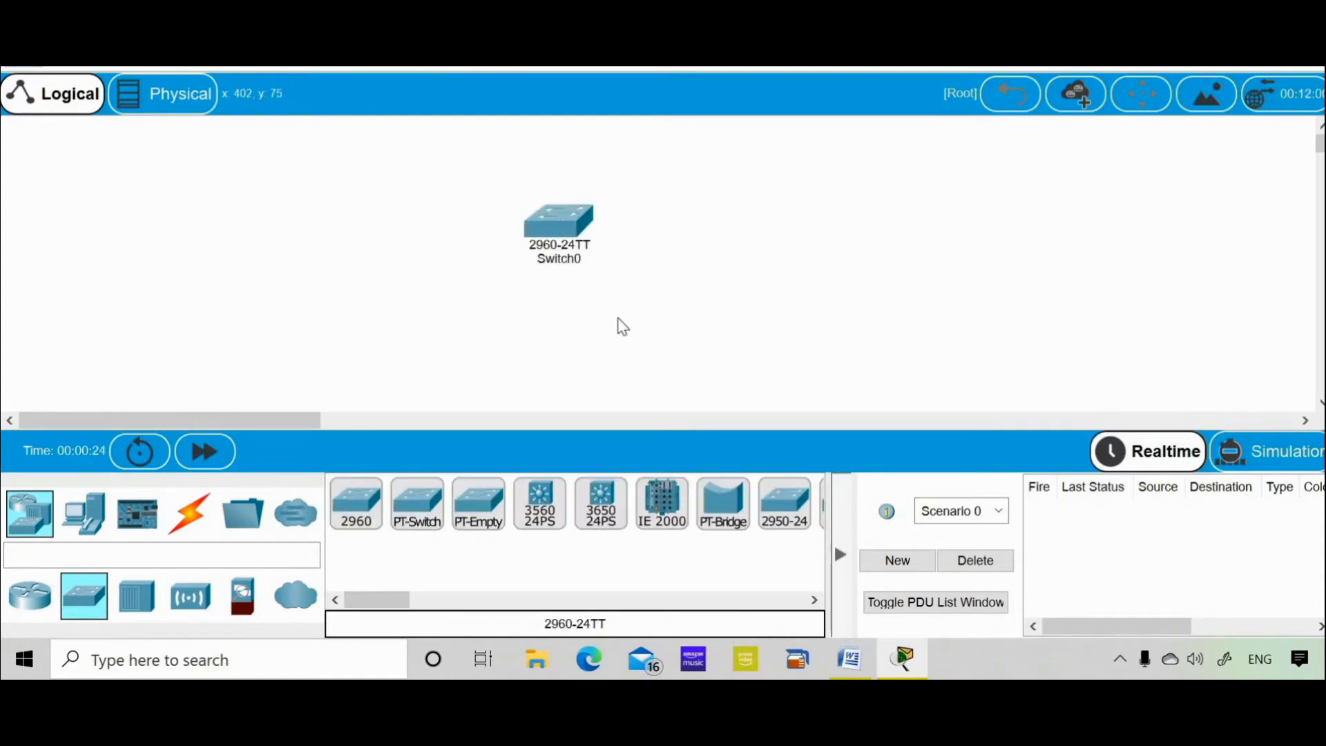
click(565, 225)
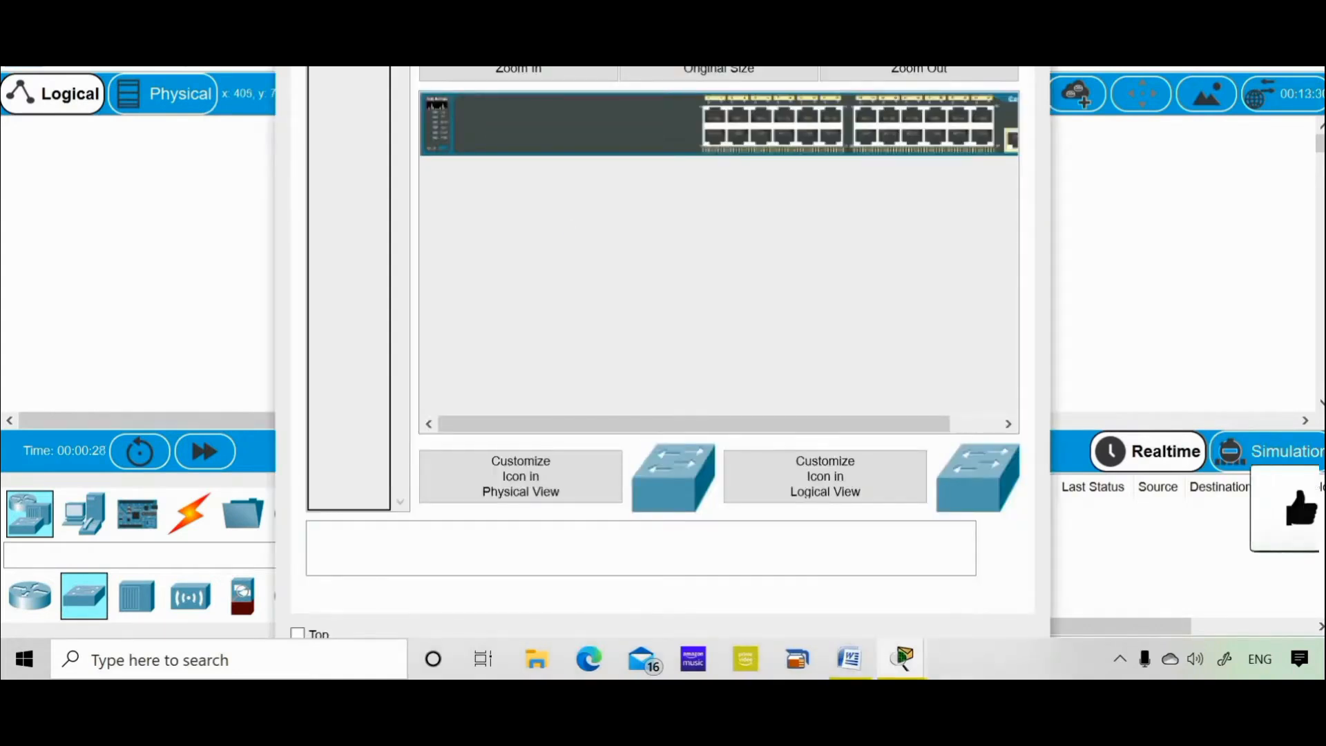
Maximize Switch0's window, open its CLI, and bring up the Switch> prompt.
key(super+Up)
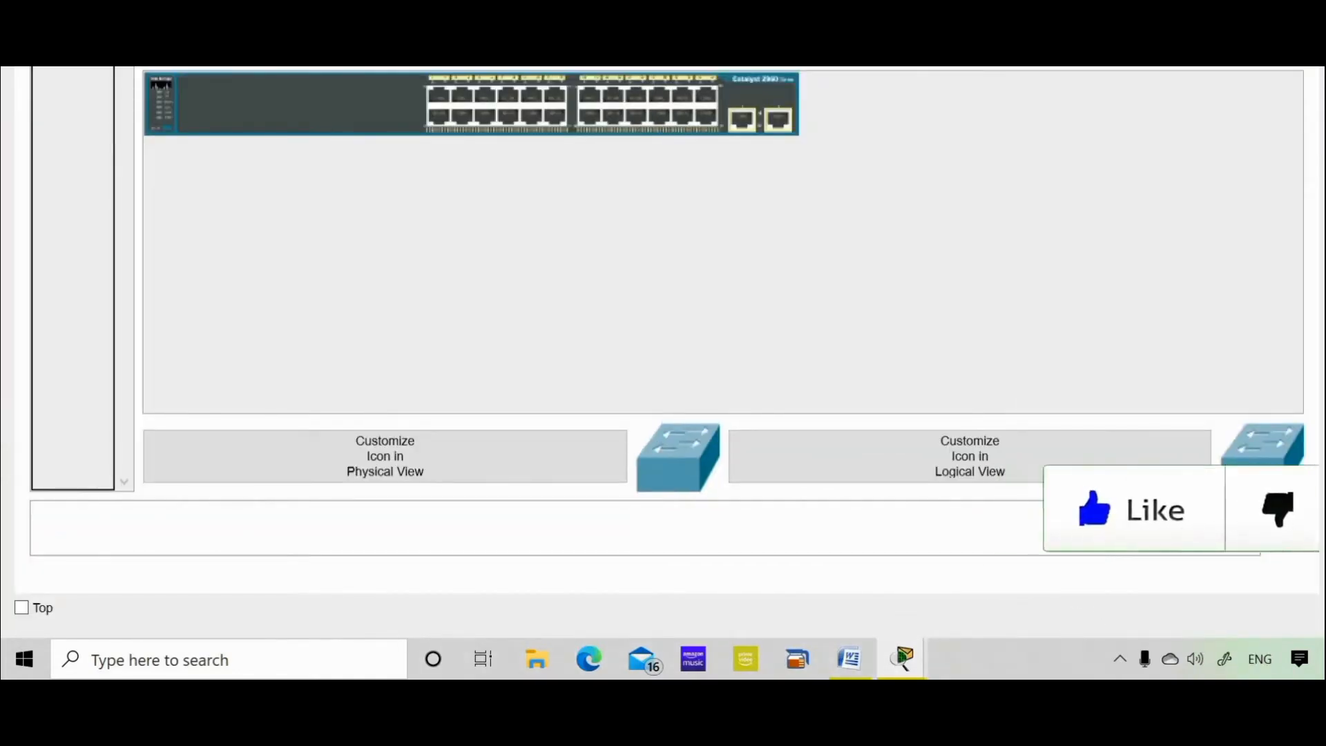
click(155, 68)
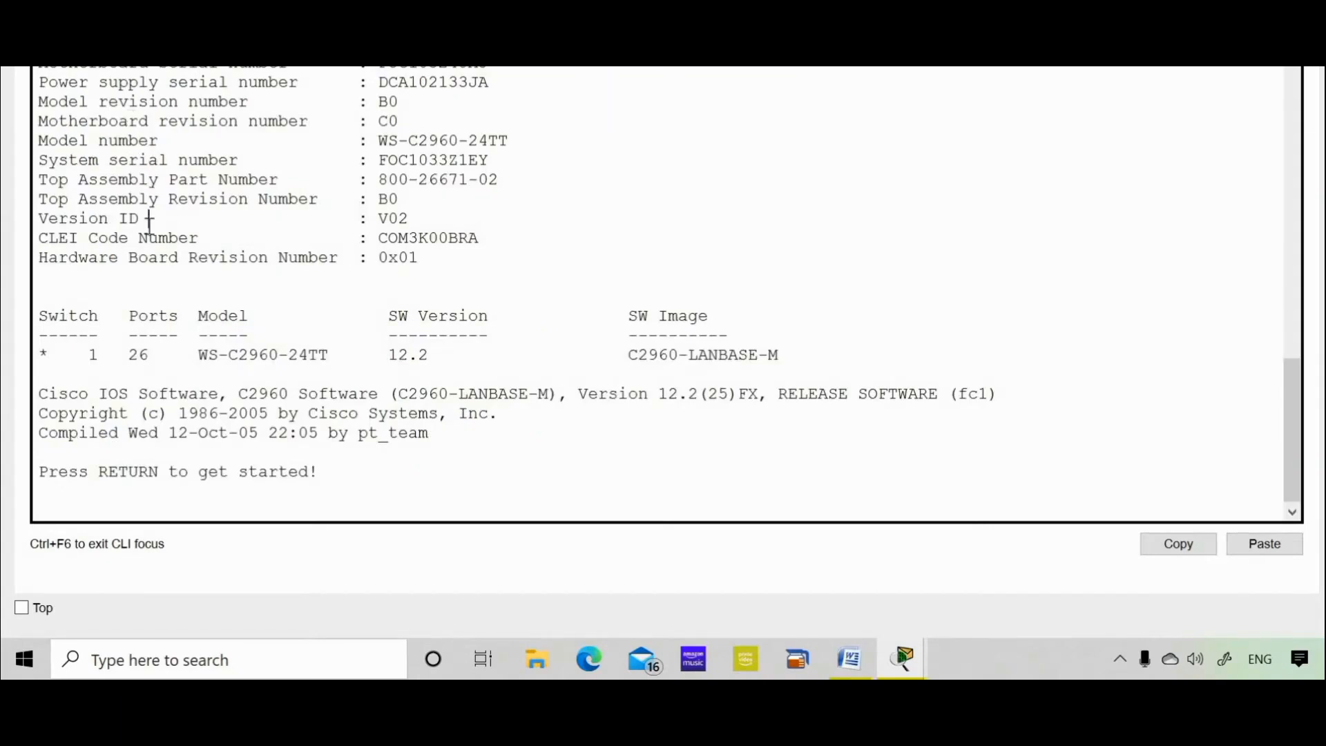
key(Return)
key(Return)
Highlight the Switch name and the > user-mode symbol on the prompt.
key(Return)
key(Return)
key(Return)
key(Return)
key(Return)
key(Return)
key(Return)
key(Return)
key(Return)
key(Return)
key(Return)
key(Return)
key(Return)
key(Return)
key(Return)
key(Return)
key(Return)
key(Return)
key(Return)
key(Return)
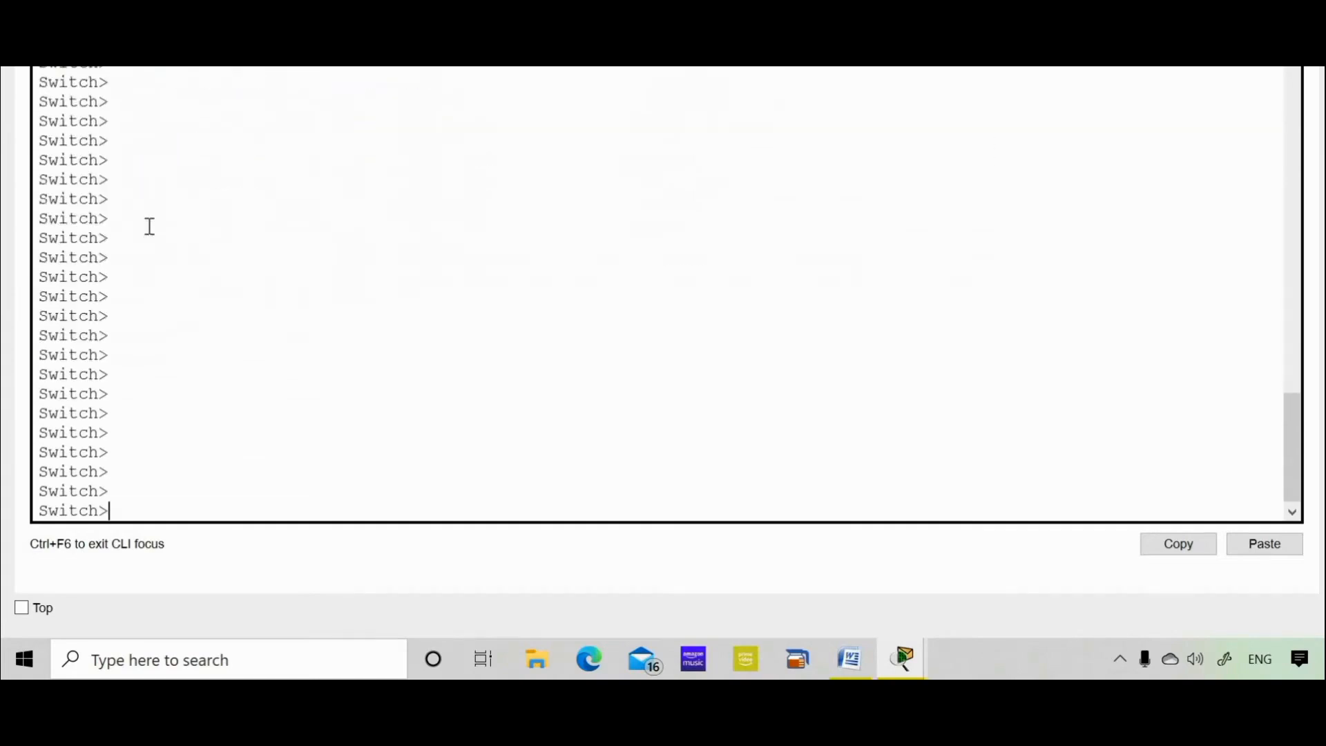
double_click(84, 241)
click(109, 275)
drag(105, 276, 99, 279)
Run enable, then configure terminal to reach the Switch(config)# prompt.
click(214, 333)
text(enable)
key(Return)
key(Return)
key(Return)
key(Return)
key(Return)
key(Return)
key(Return)
key(Return)
key(Return)
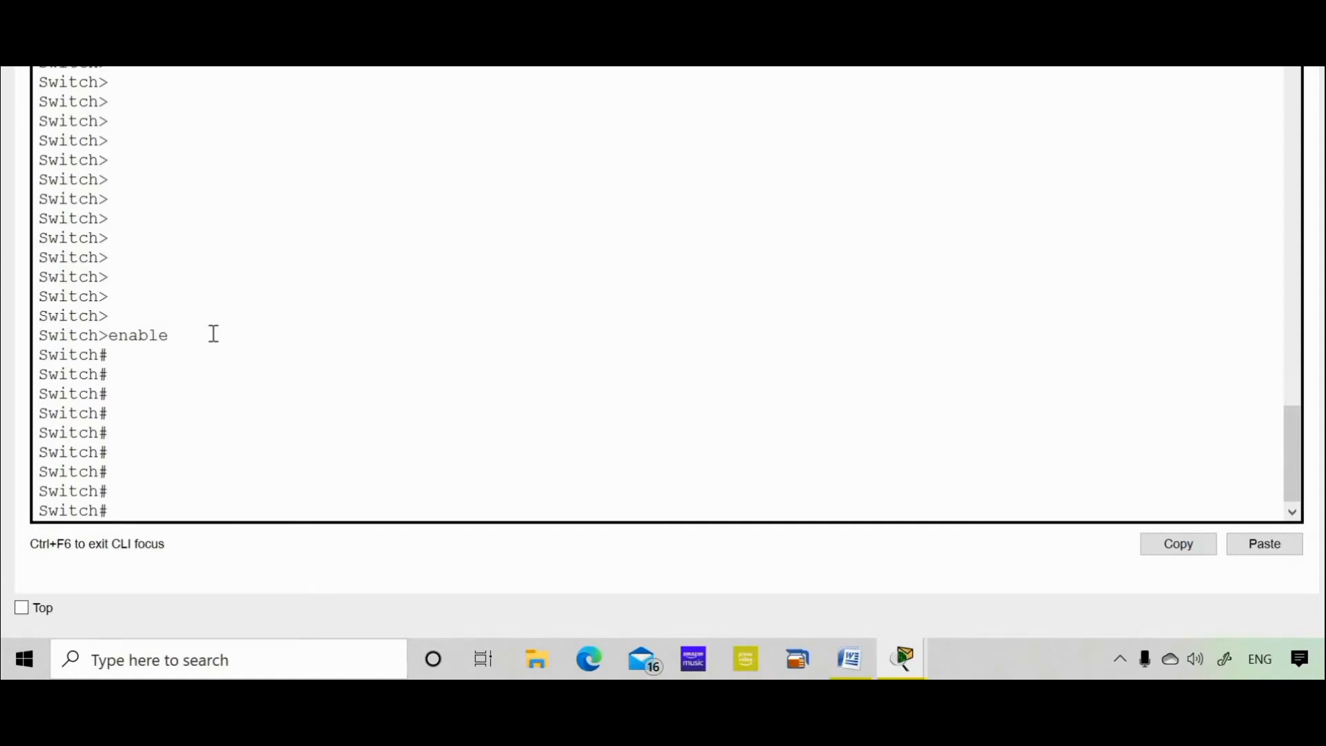
text(configure ter)
key(Tab)
key(Return)
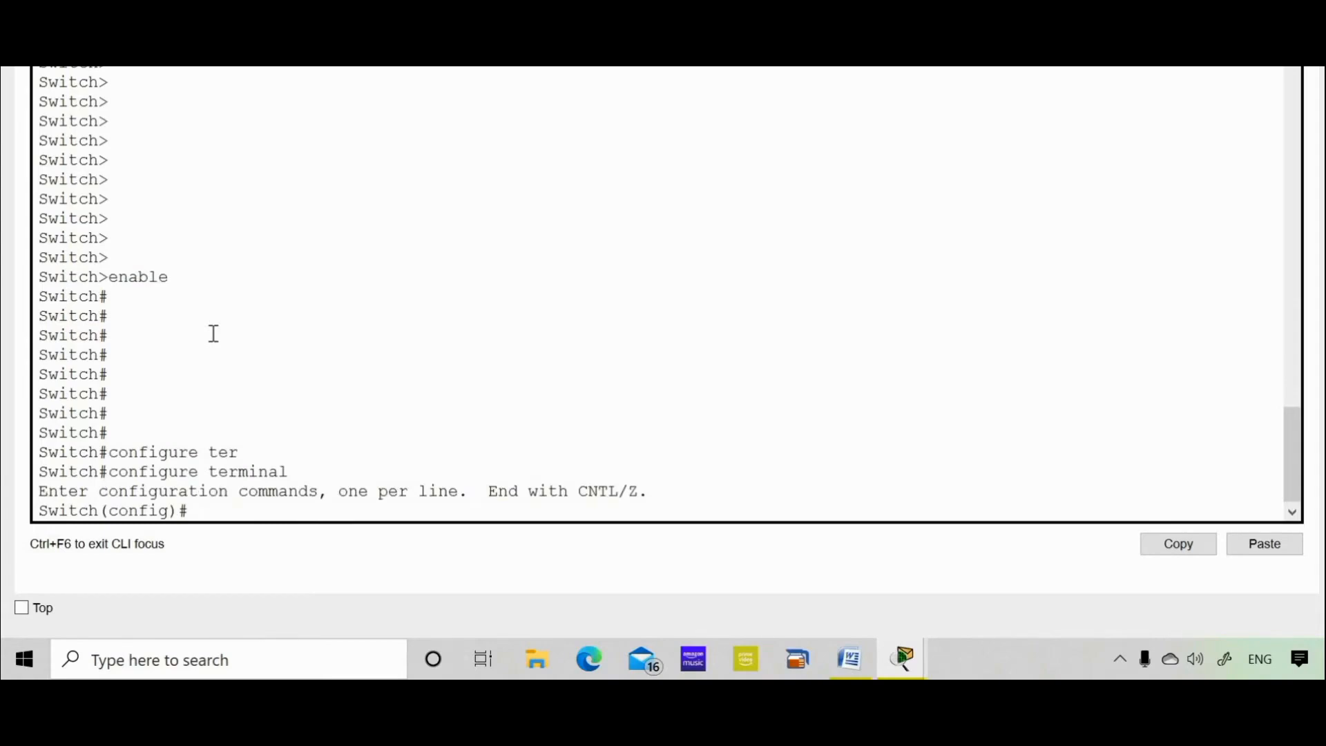
key(Return)
key(Return)
key(Return)
key(Return)
key(Return)
key(Return)
key(Return)
key(Return)
key(Return)
key(Return)
key(Return)
key(Return)
key(Return)
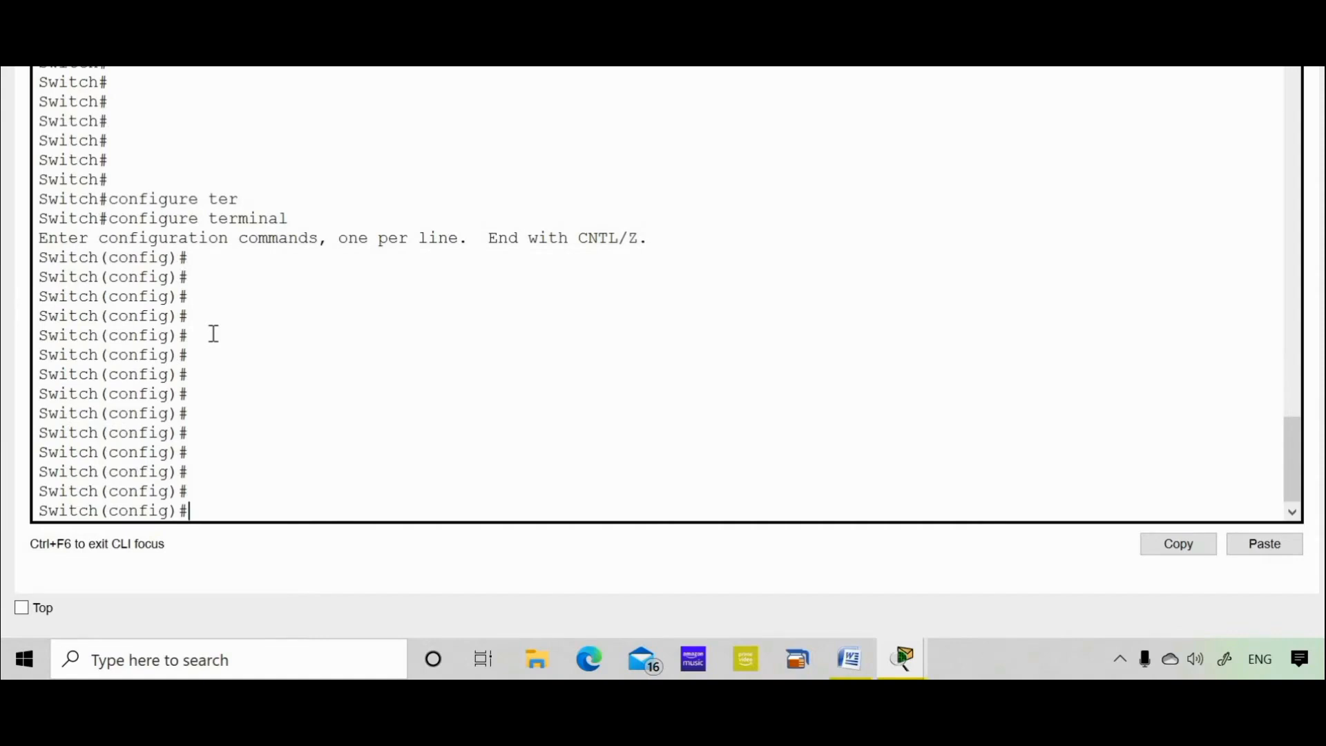
Copy the hostname SW1 from the Word lab instructions.
click(858, 669)
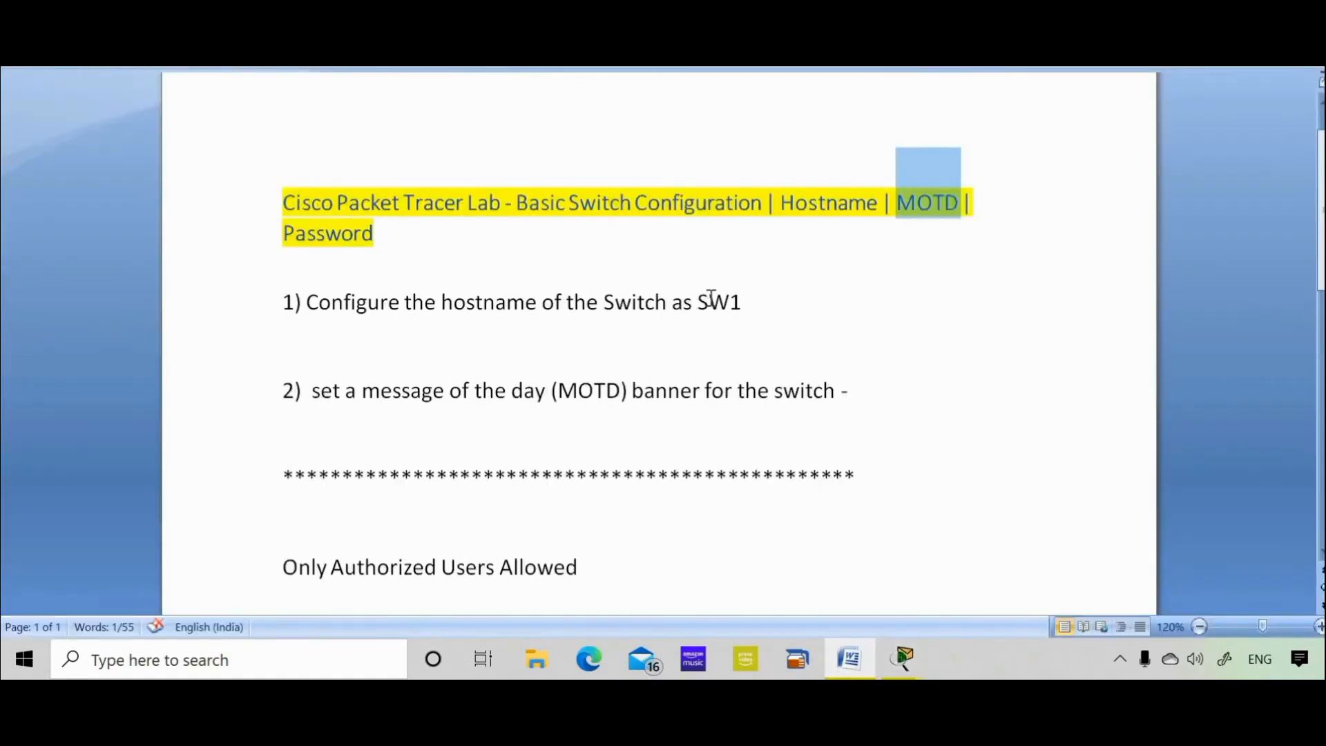
double_click(712, 298)
right_click(710, 299)
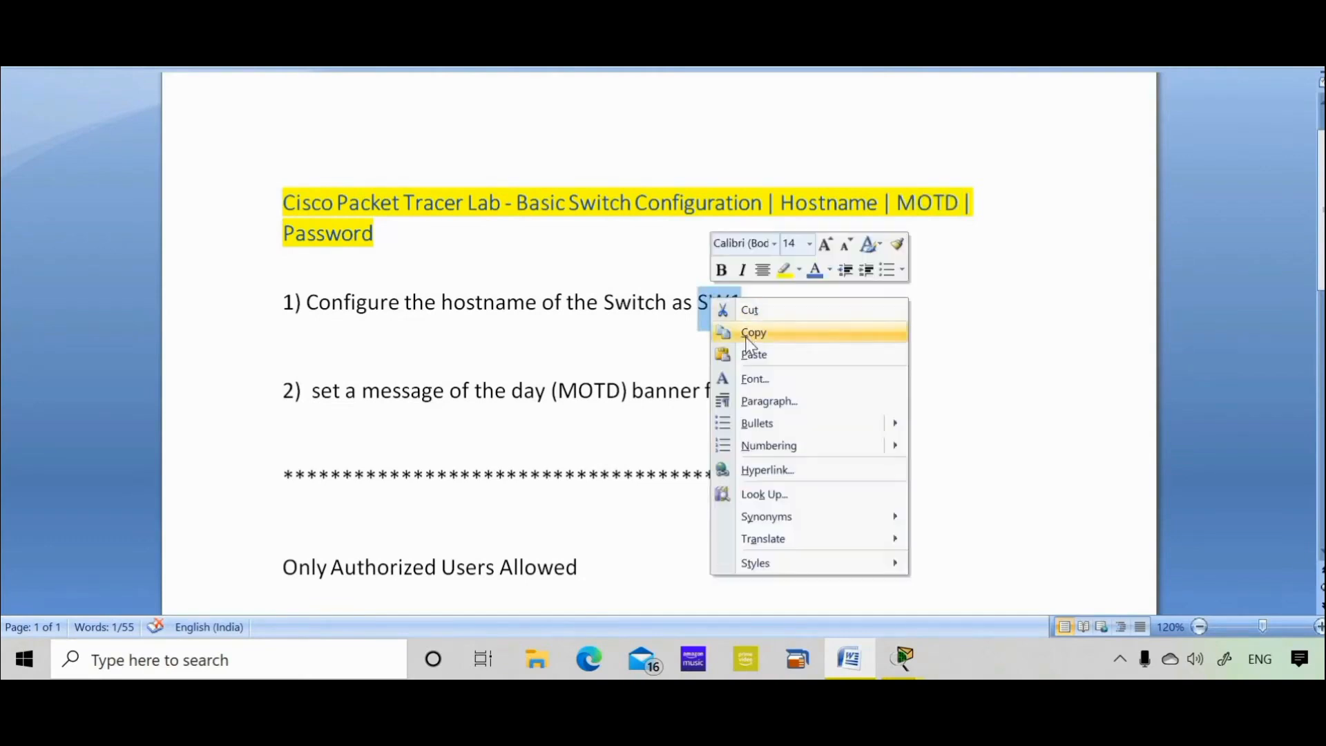
click(746, 335)
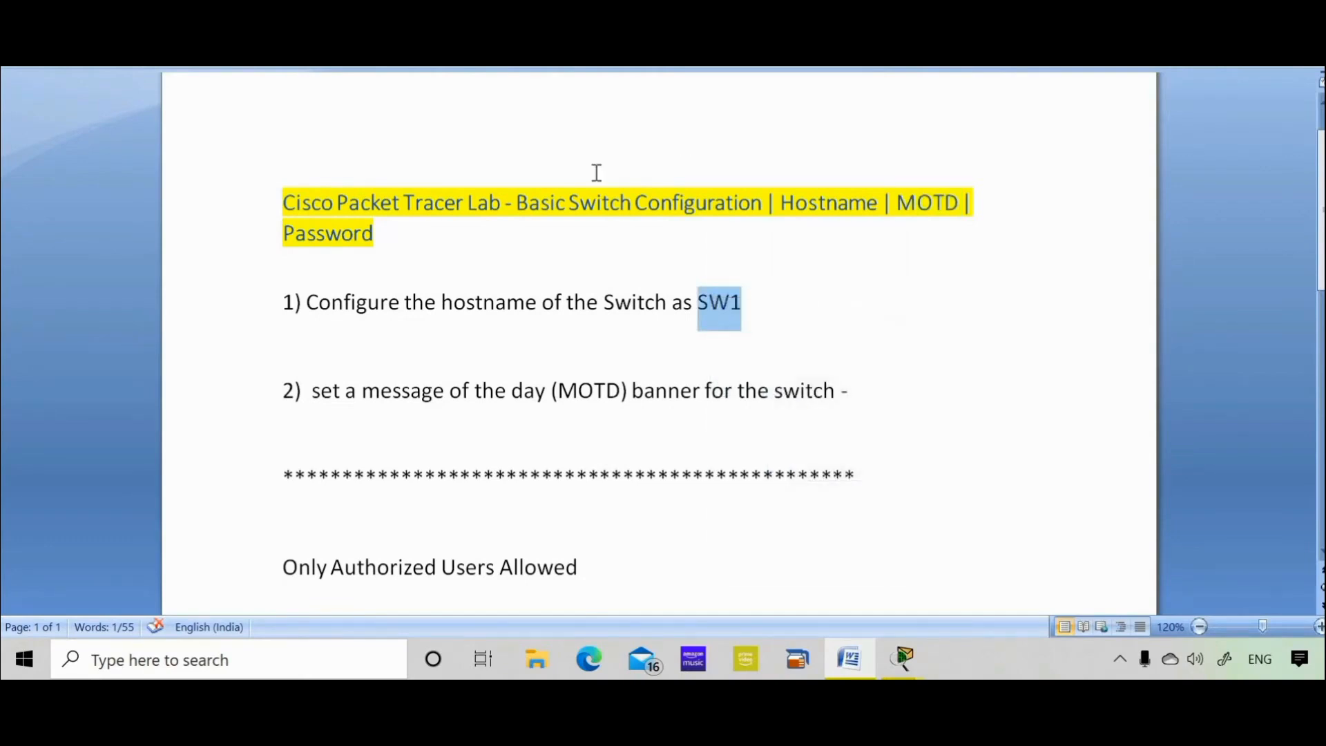
key(alt+Tab)
Type hostname at the Switch(config)# prompt, highlighting the current name Switch.
text(hostname)
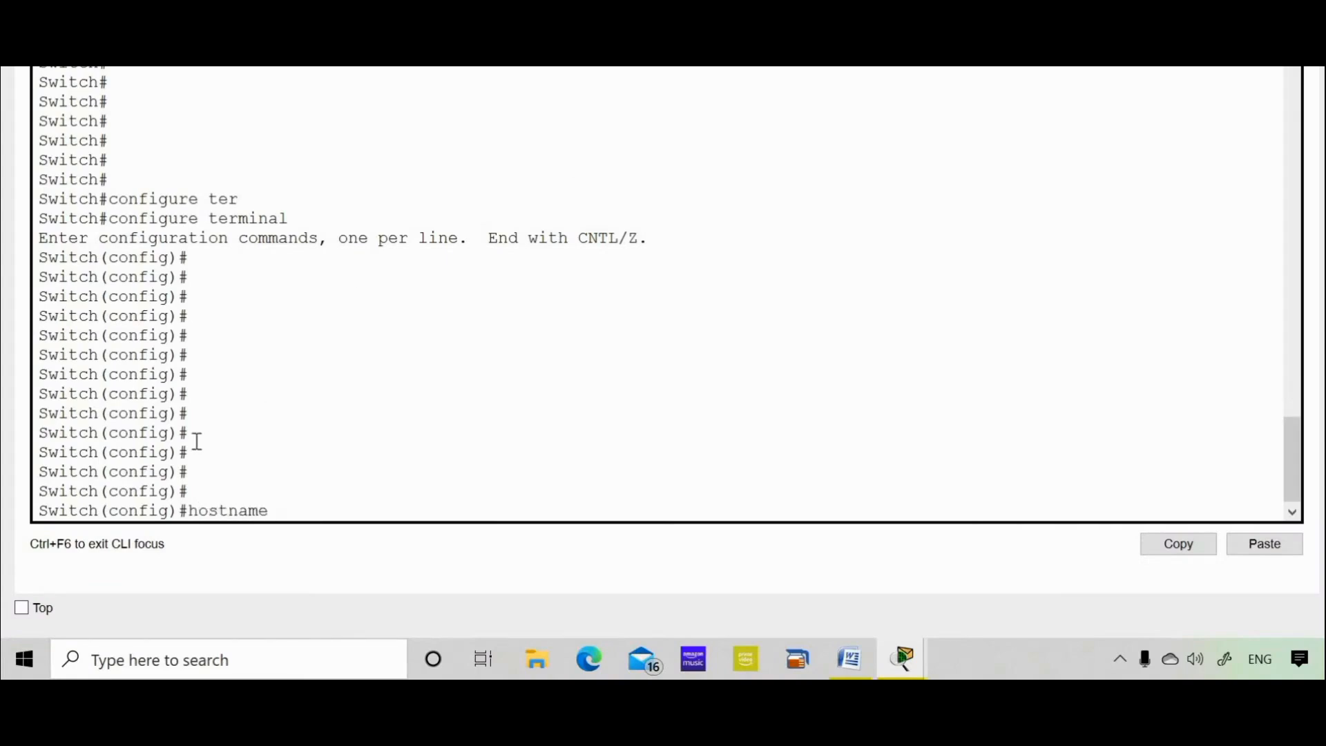
double_click(79, 511)
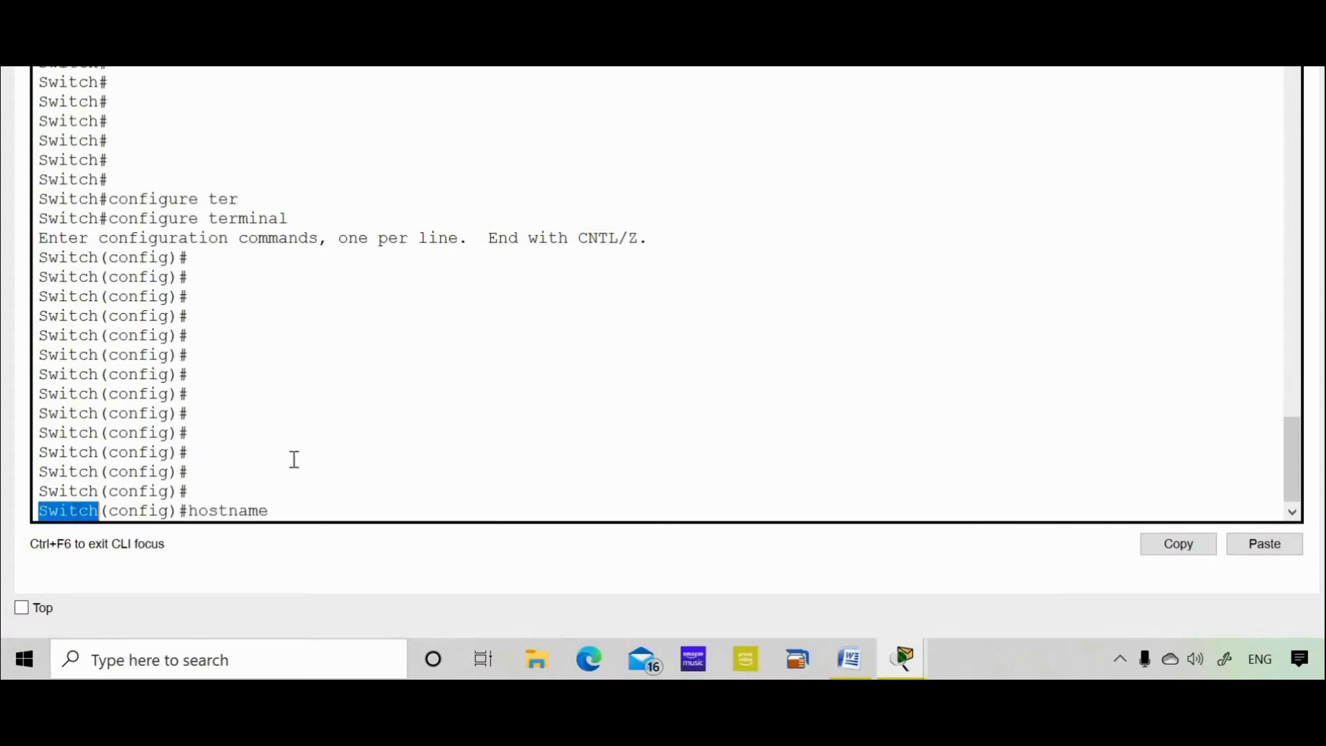
click(189, 452)
Copy SW1 from the instructions again and return to the CLI.
click(848, 653)
right_click(723, 323)
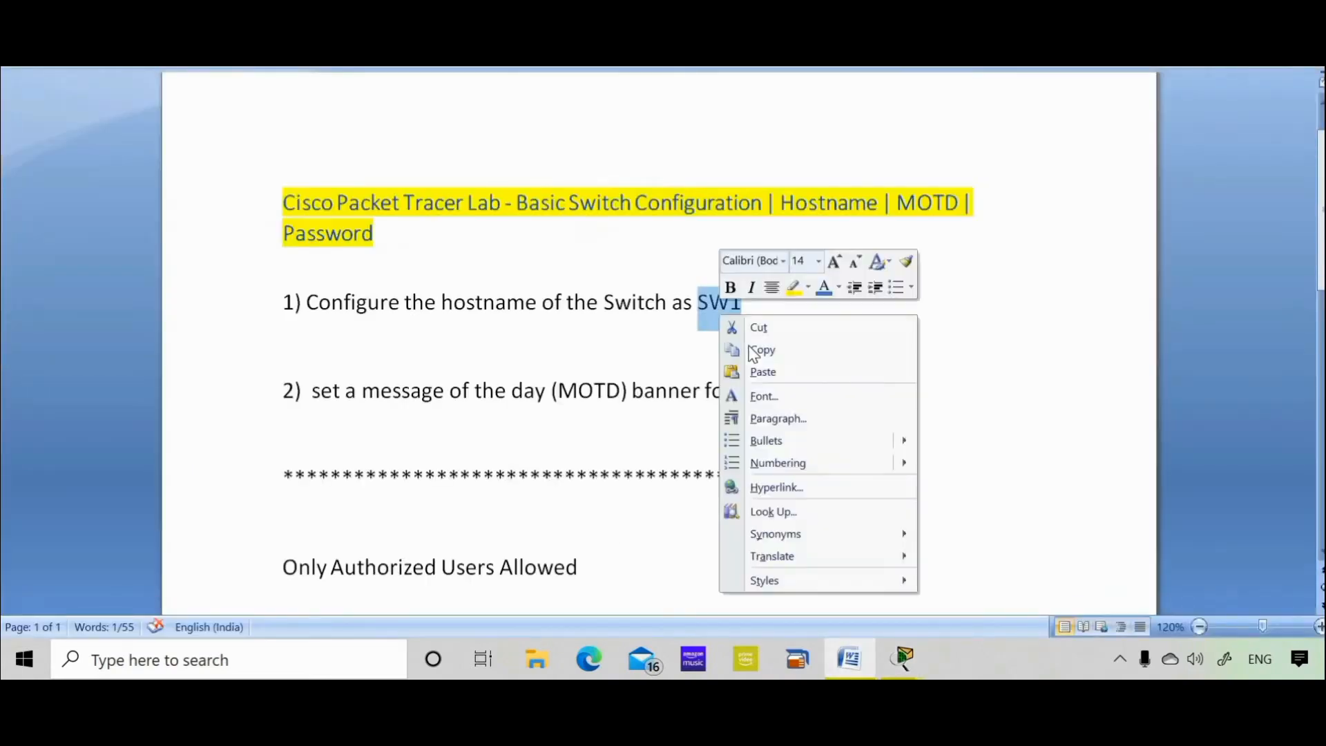
click(752, 349)
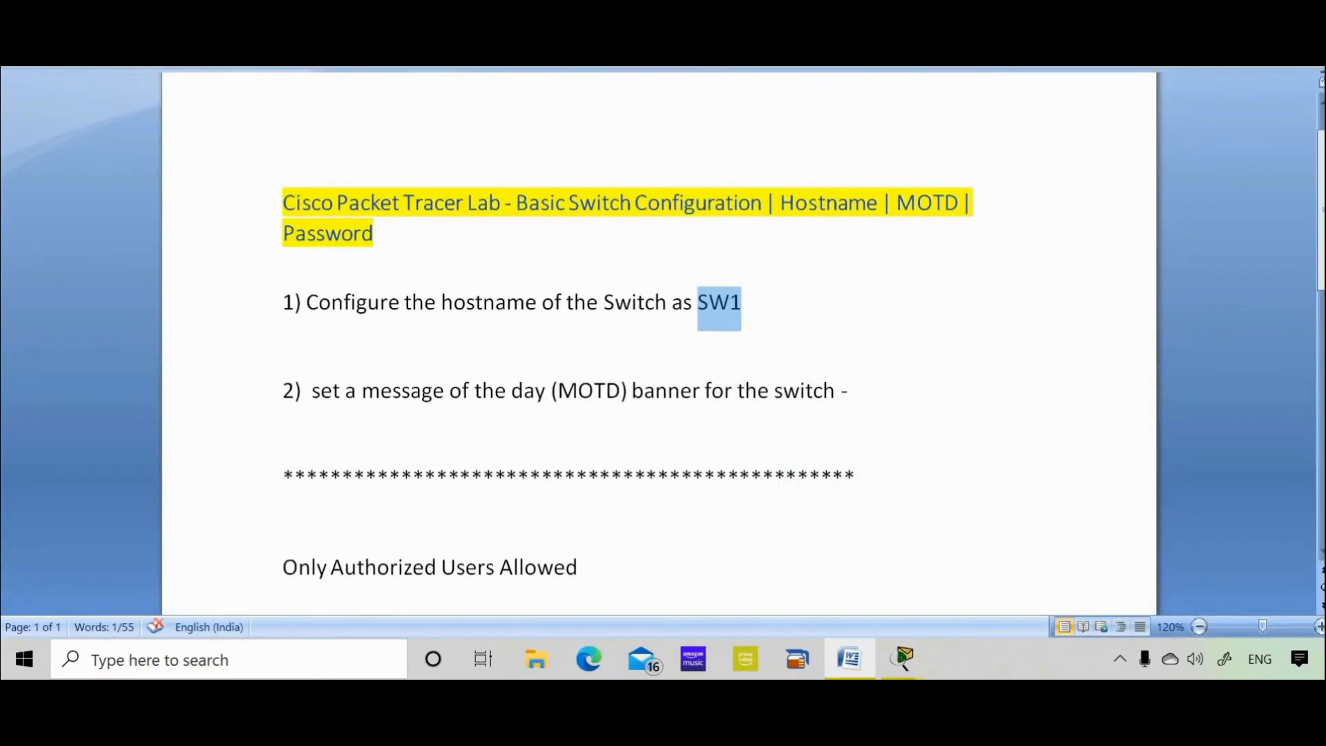
key(alt+Tab)
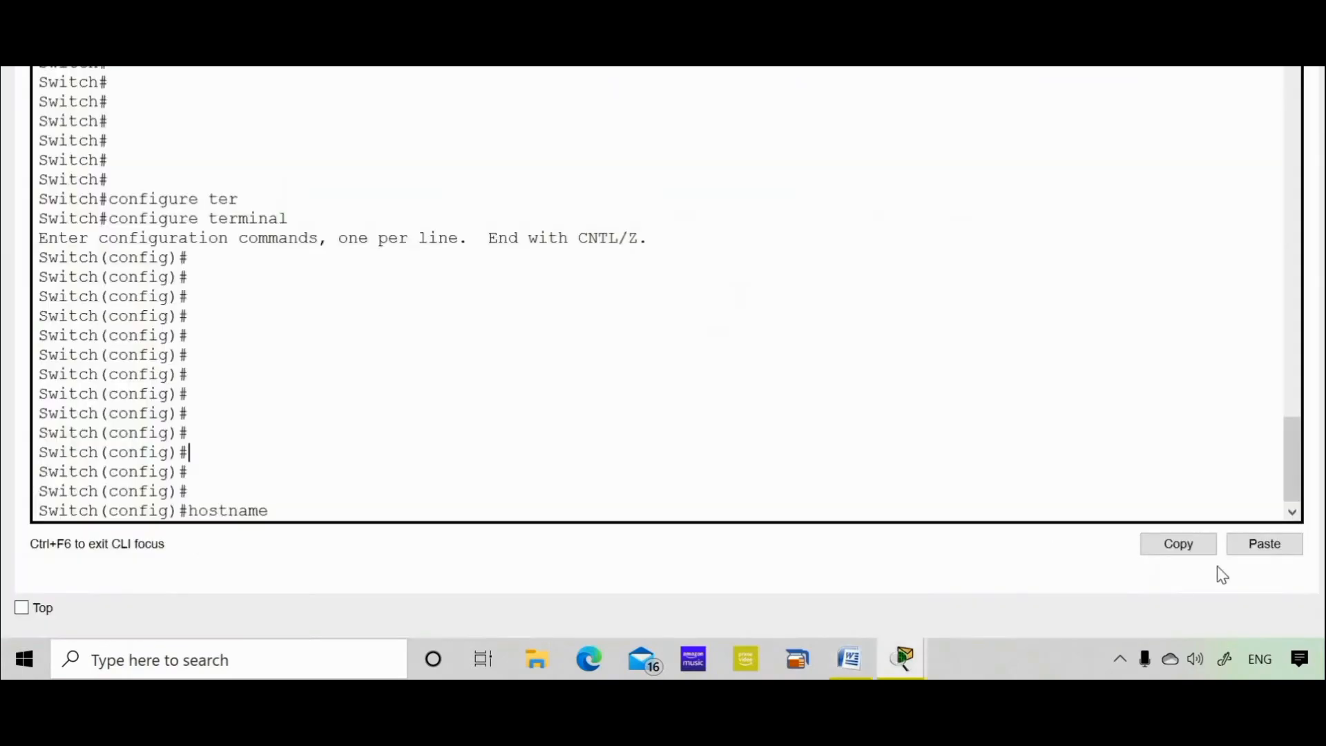
Paste SW1 after hostname to rename the switch, then leave configuration mode.
click(1264, 544)
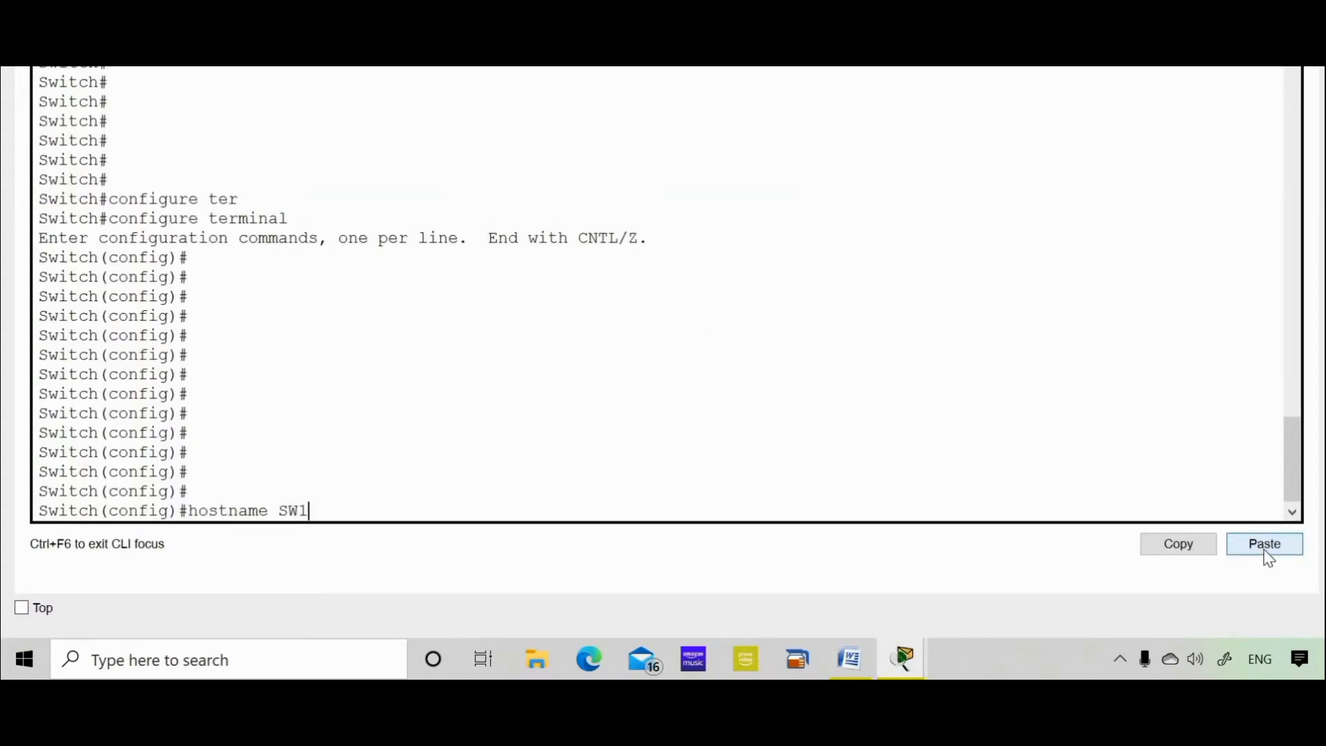
key(Return)
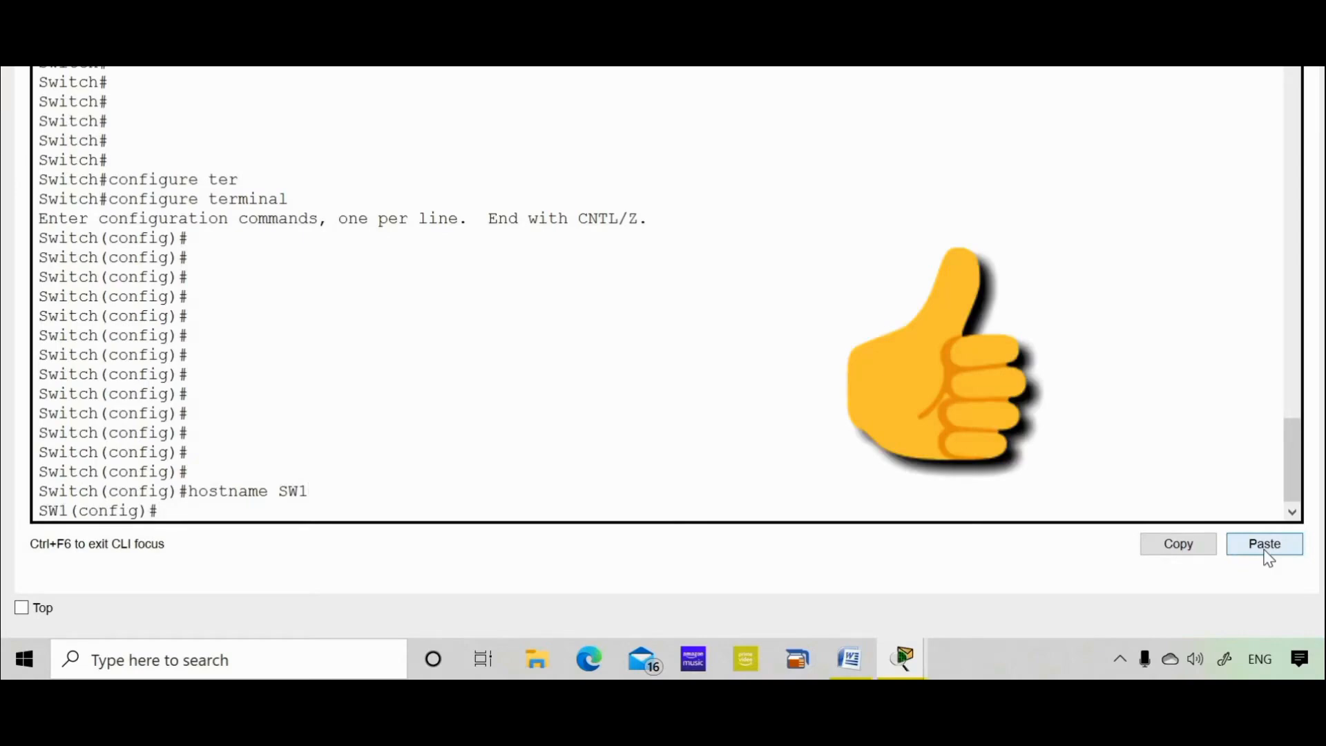
text(exit)
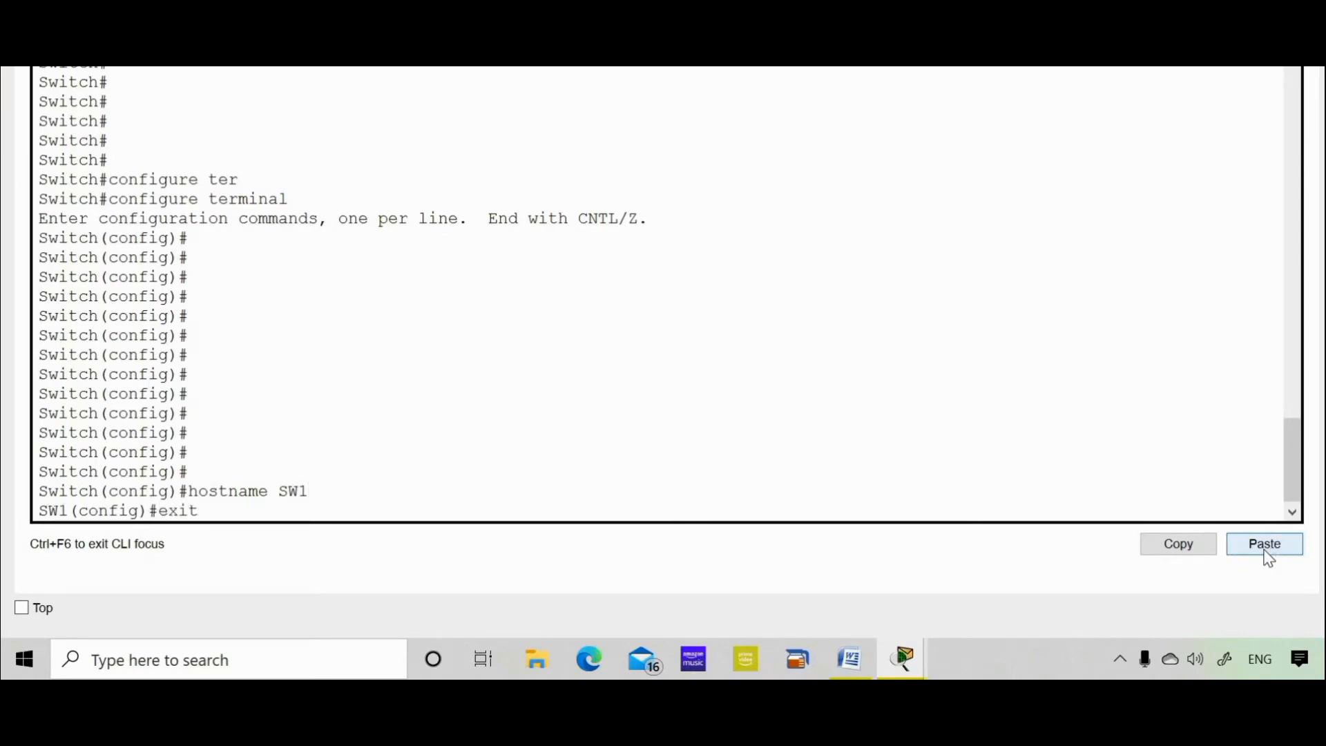
key(Return)
key(Return)
key(Return)
key(Return)
key(Return)
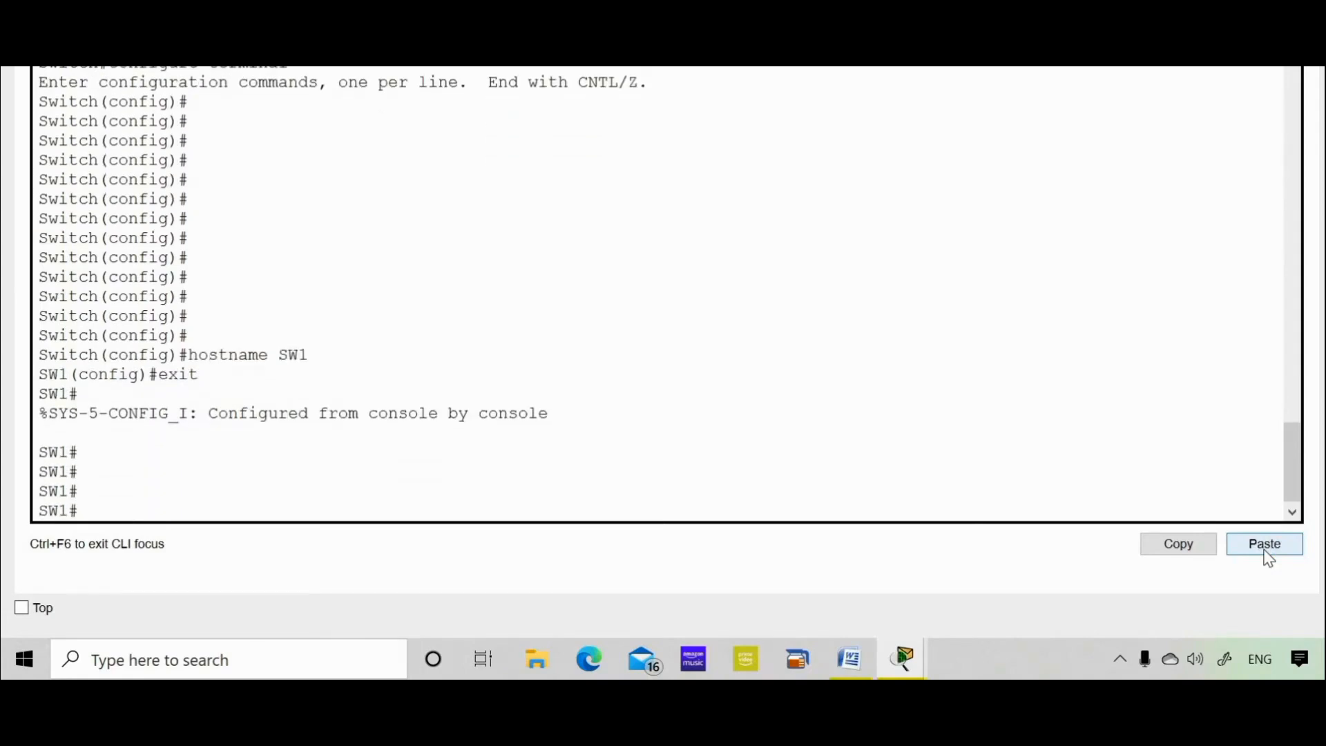
End the console session, reconnect, and enable to reach the SW1# prompt.
text(exit)
key(Return)
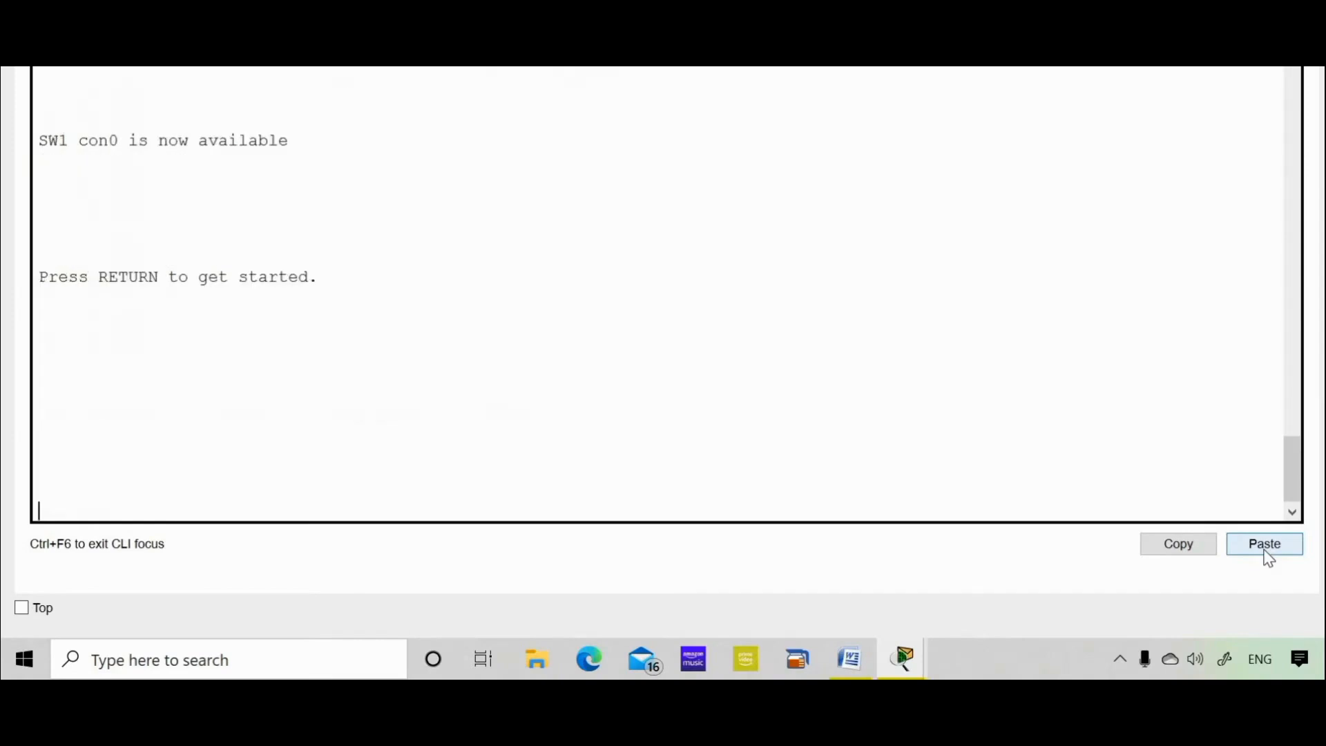
key(Return)
key(Return)
key(Return)
key(Return)
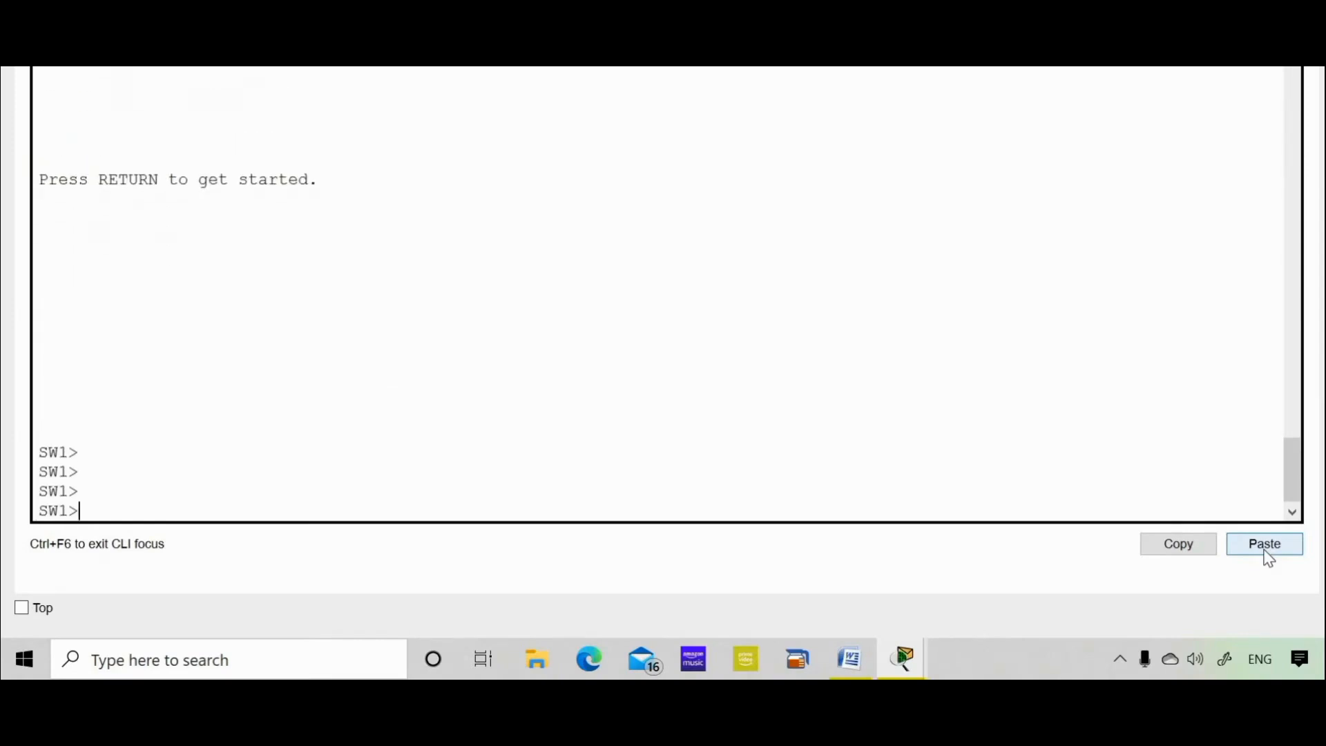
key(Return)
key(Return)
text(enable)
key(Return)
key(Return)
key(Return)
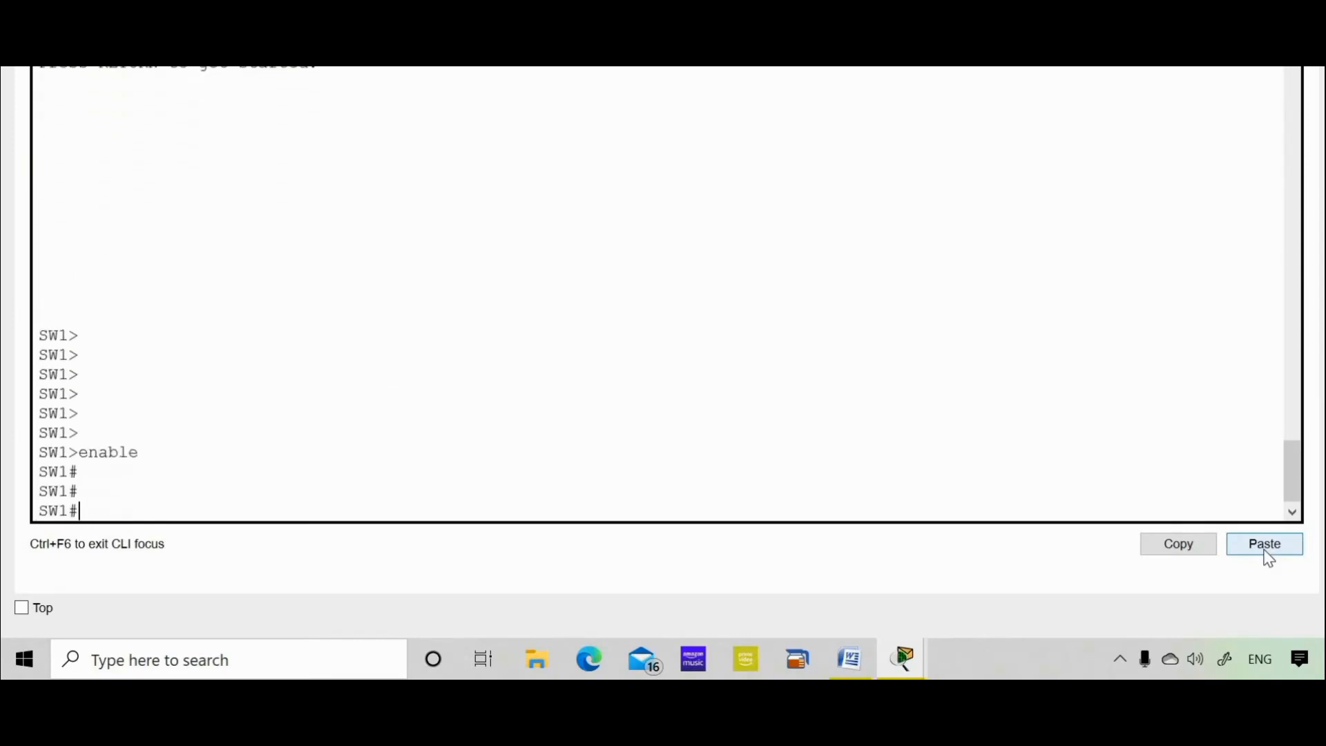
key(Return)
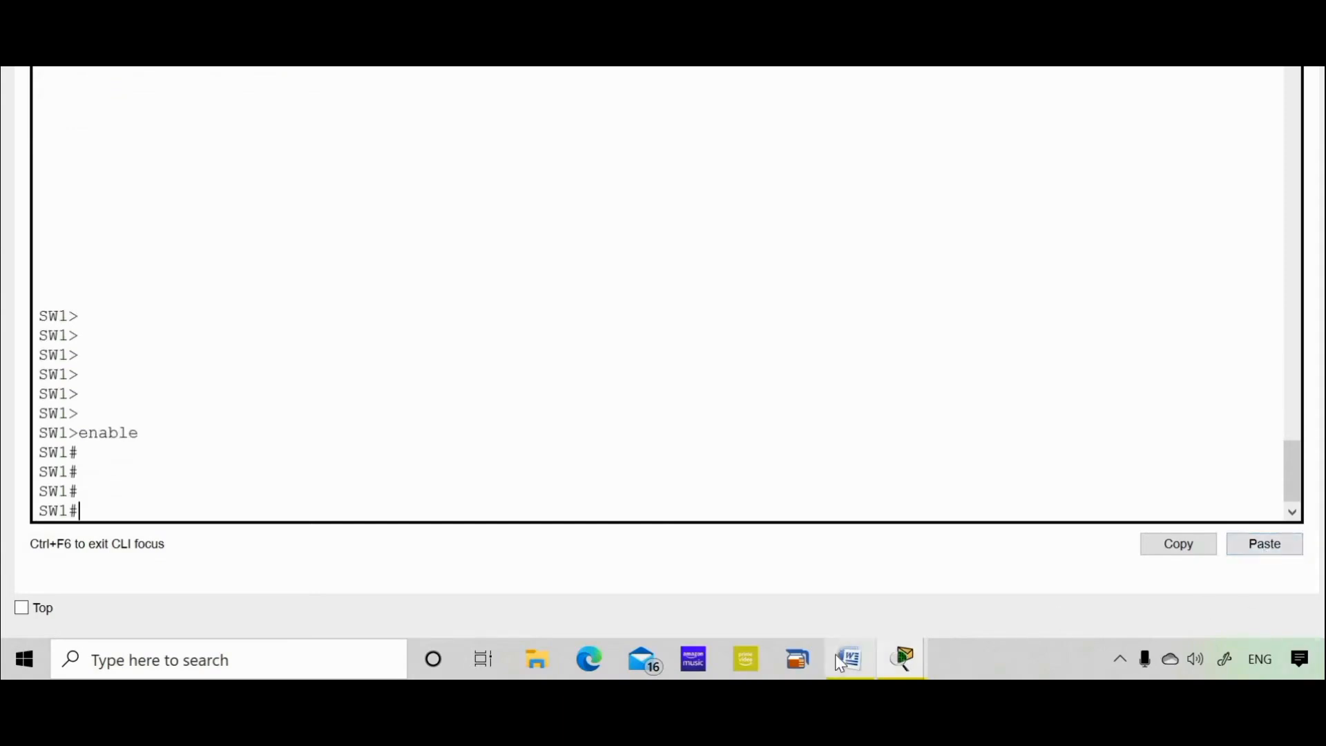
Copy the asterisk-framed 'Only Authorized Users Allowed' banner from the end of the instructions.
click(838, 659)
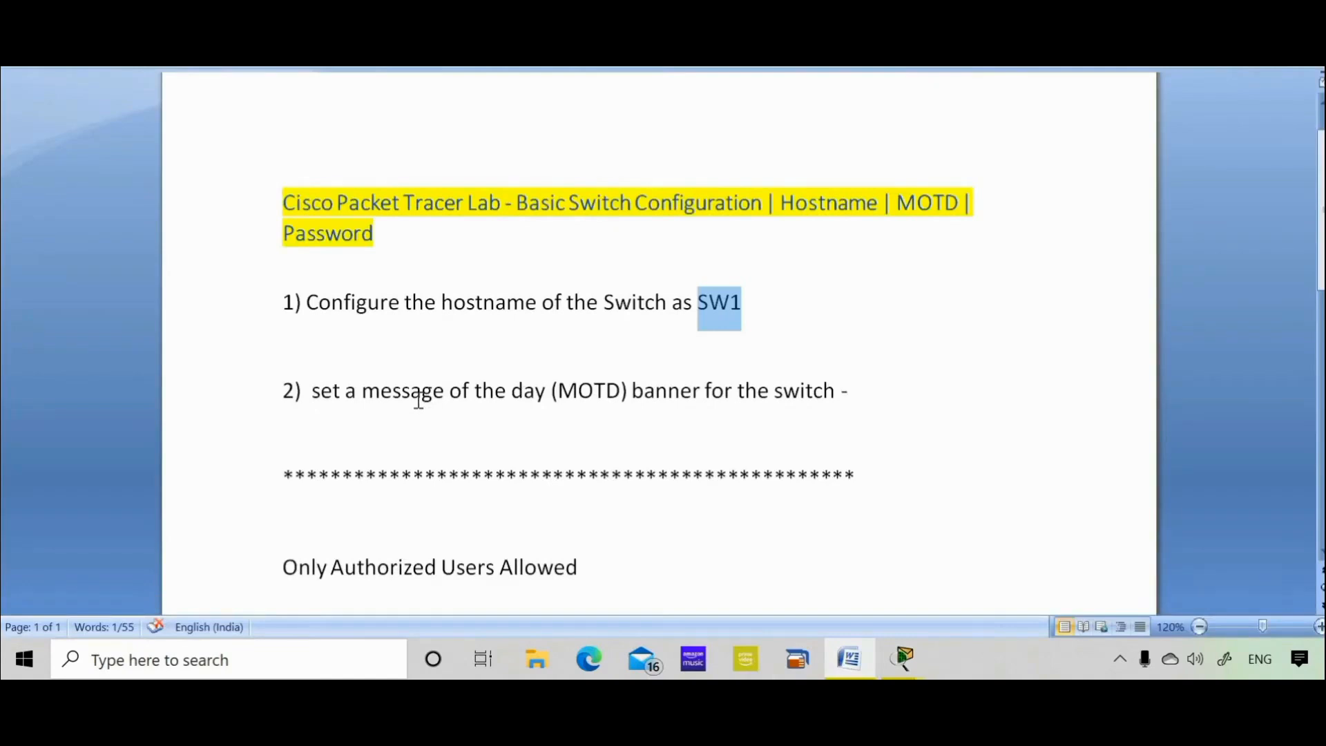
click(462, 417)
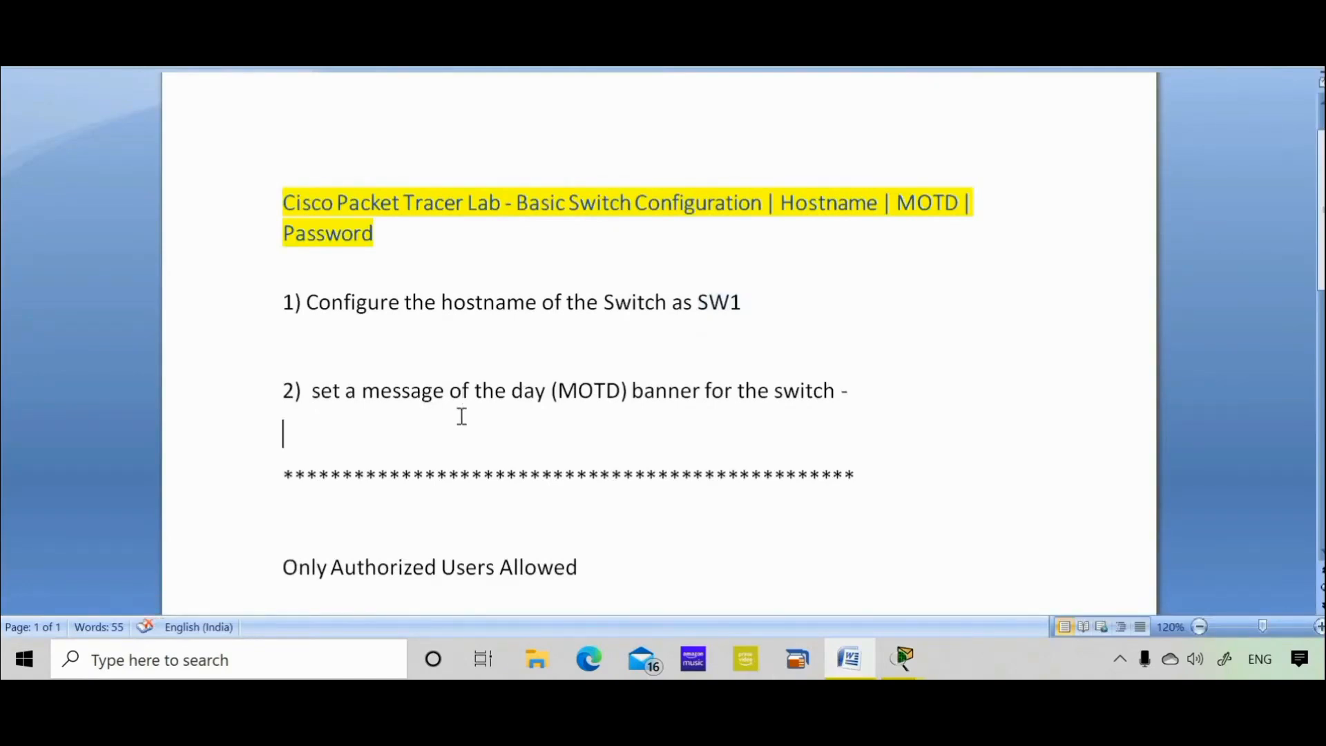
key(ctrl+End)
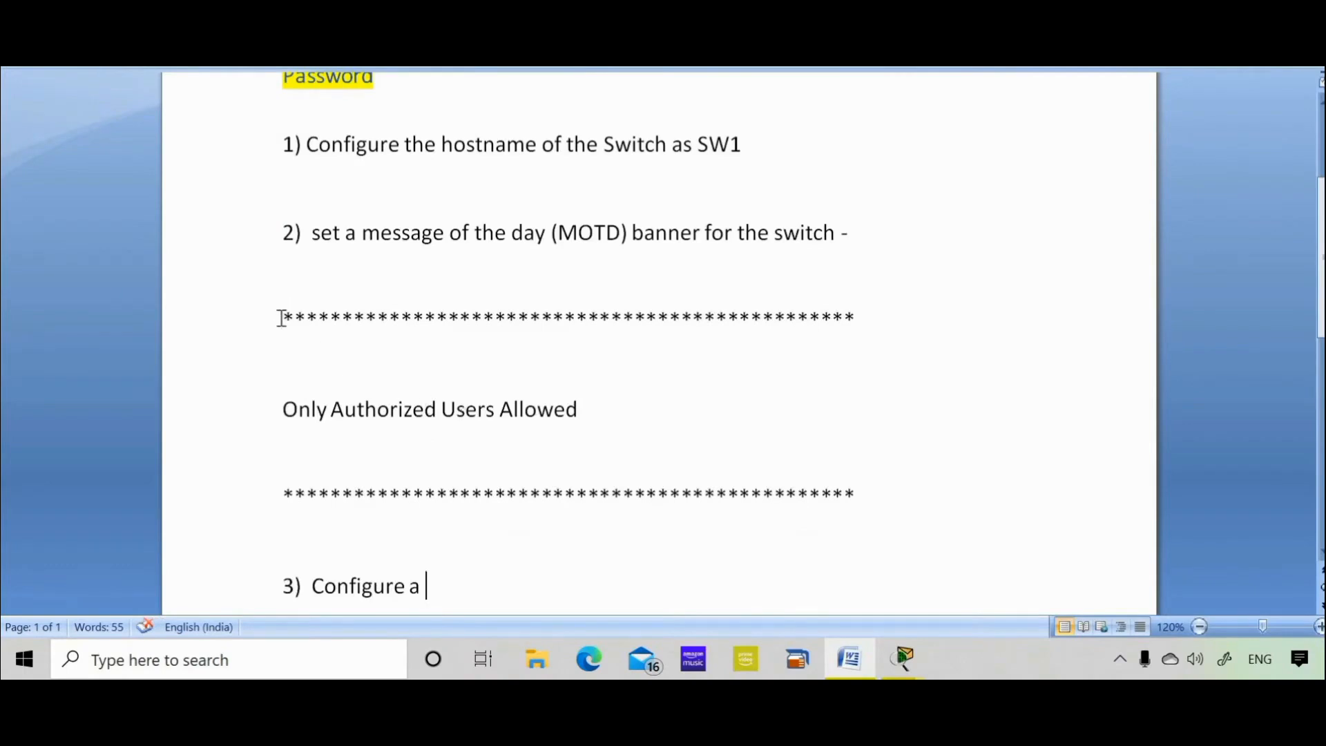
drag(281, 316, 830, 487)
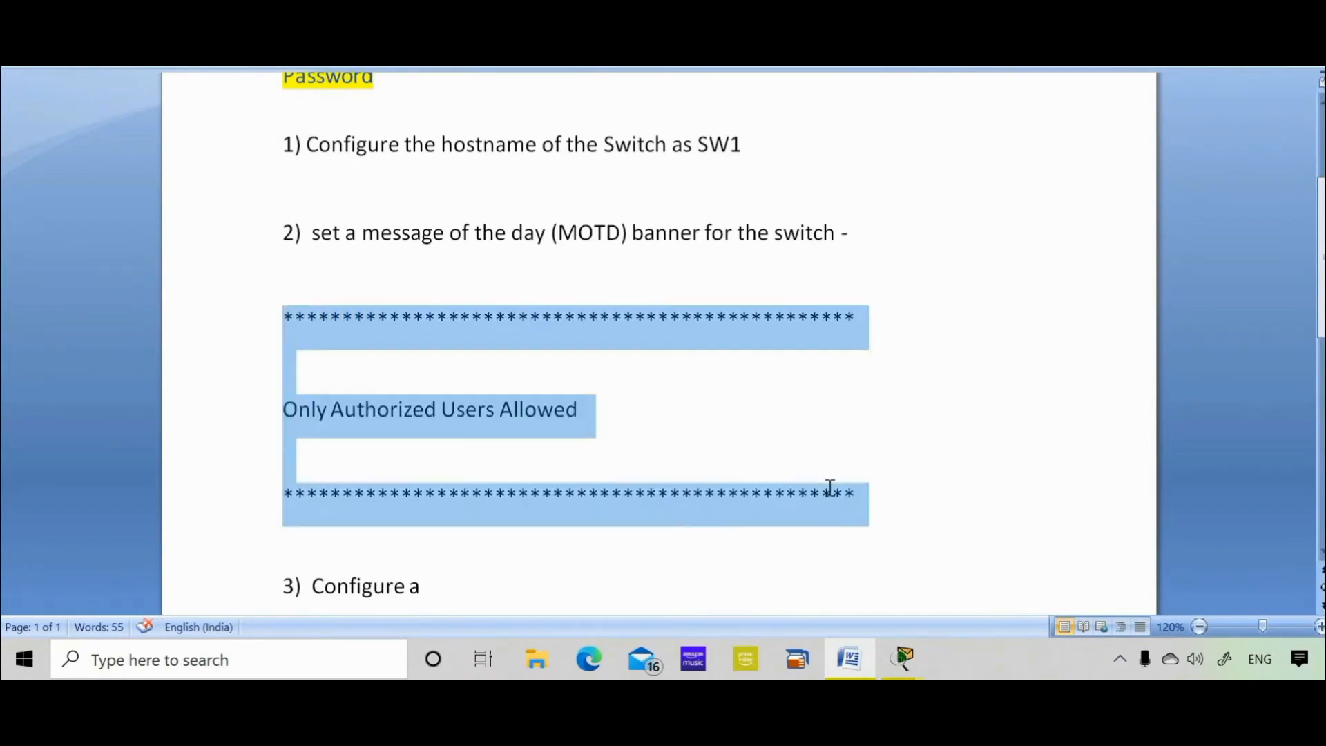
right_click(618, 343)
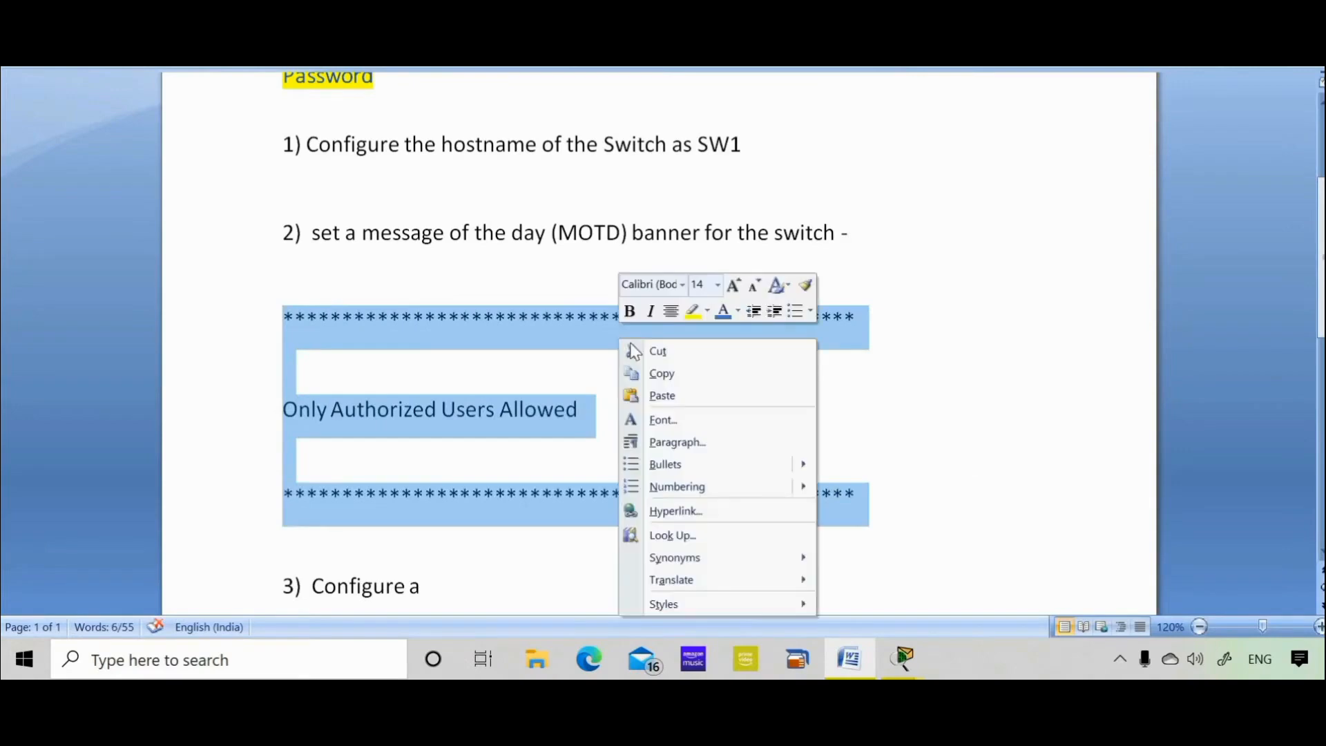
click(659, 375)
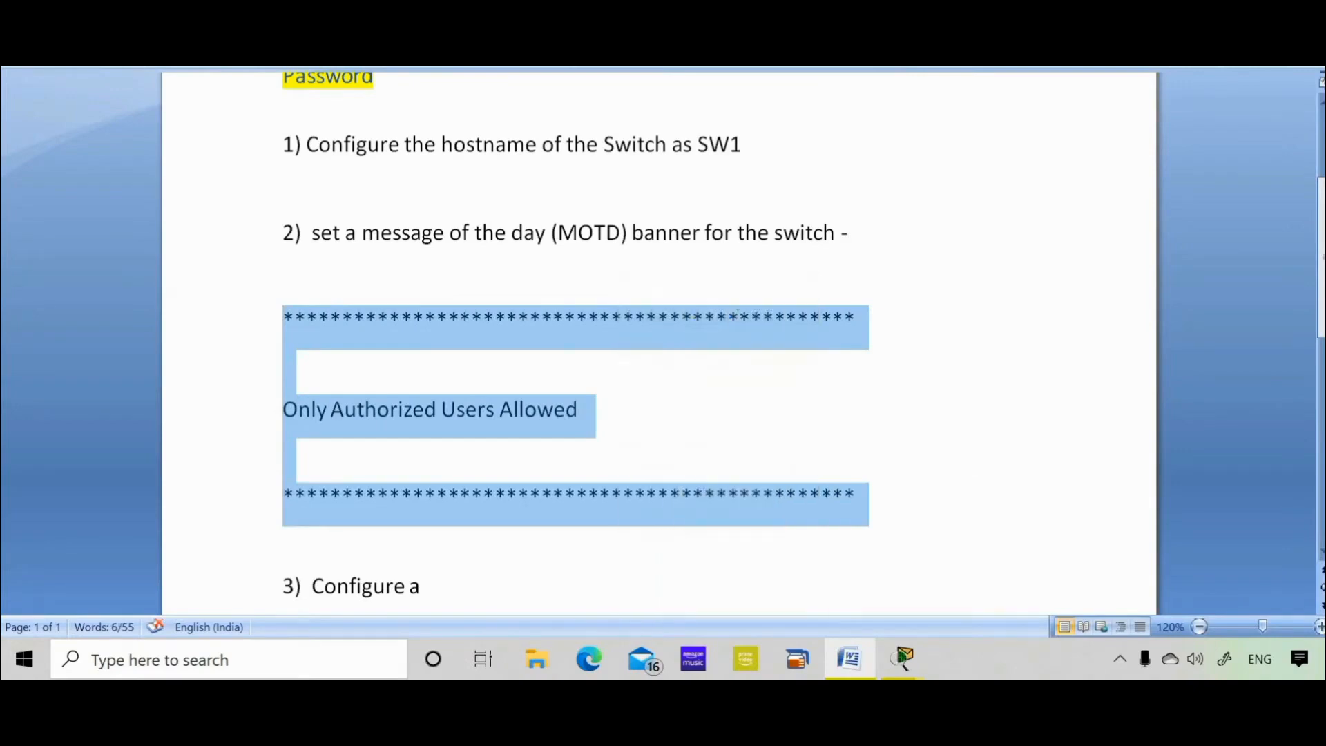
Return to SW1's CLI and enter global configuration with config t.
click(902, 658)
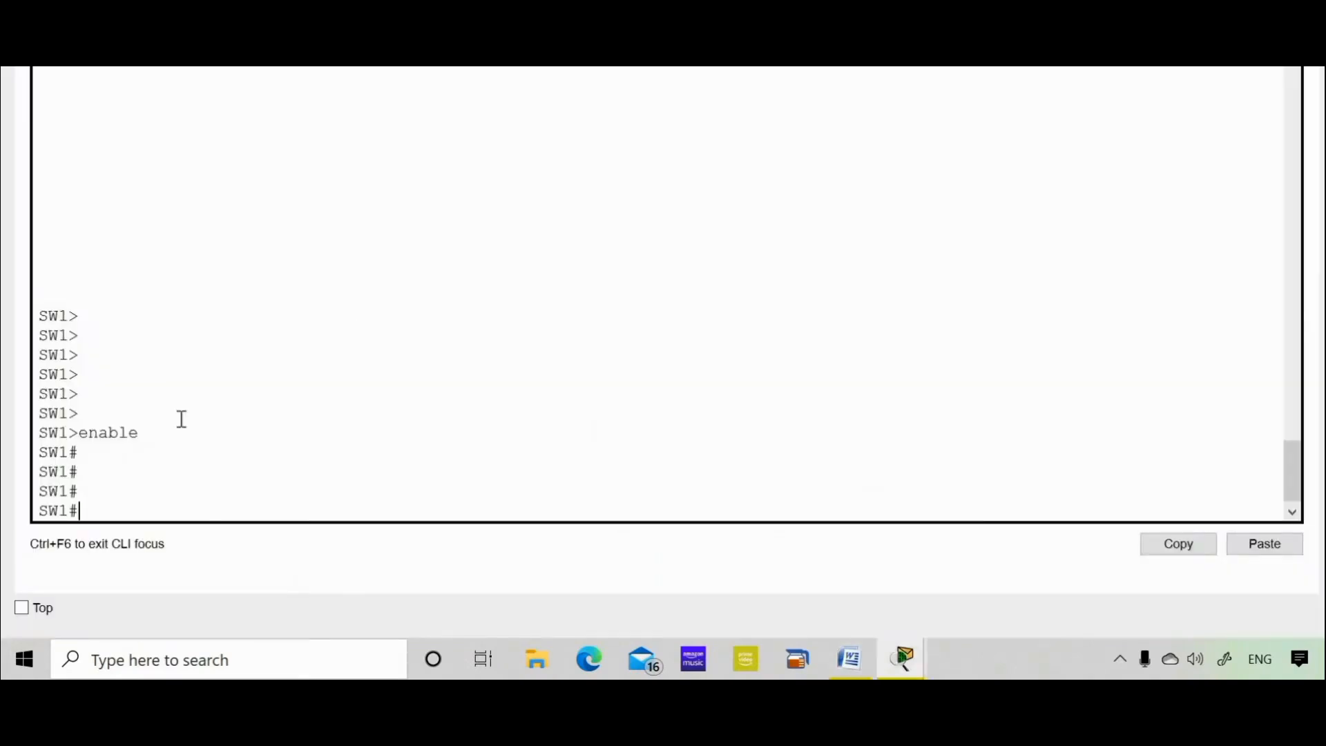
key(Return)
key(Return)
key(Return)
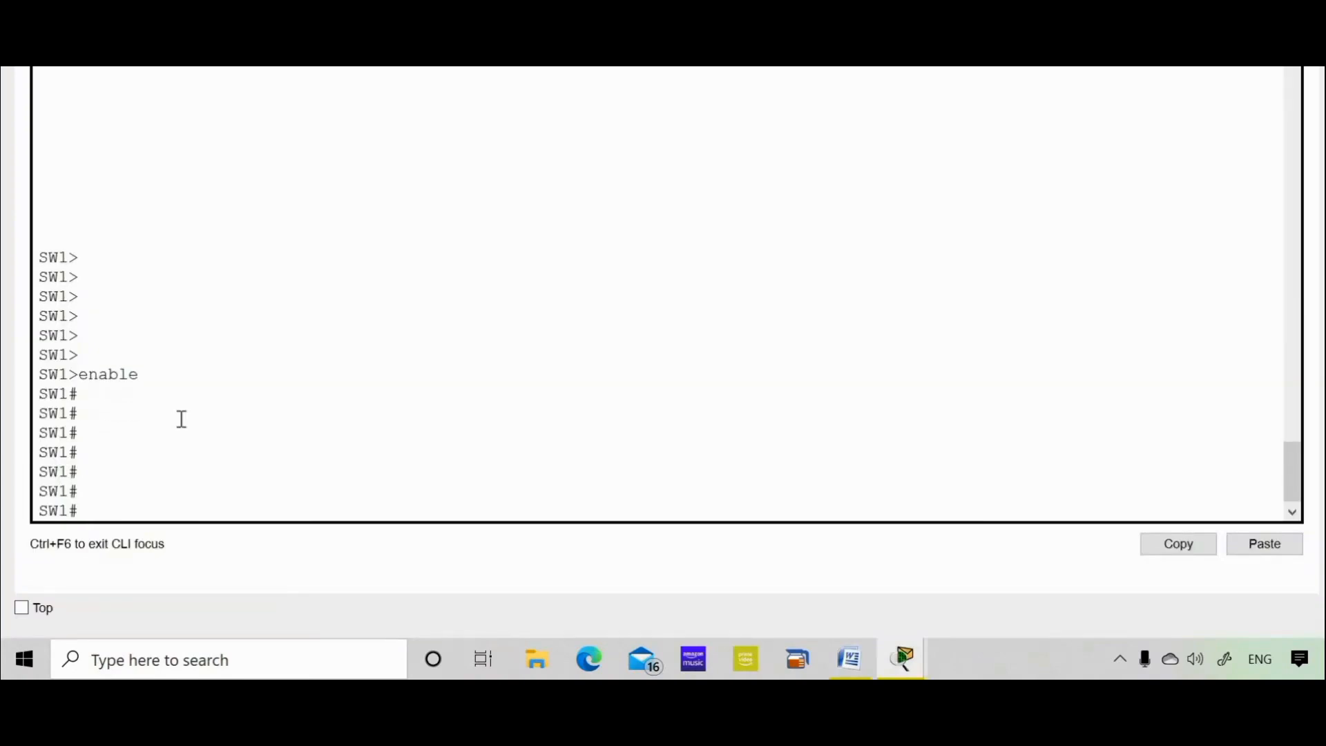
text(config t)
key(Return)
key(Return)
key(Return)
key(Return)
key(Return)
key(Return)
key(Return)
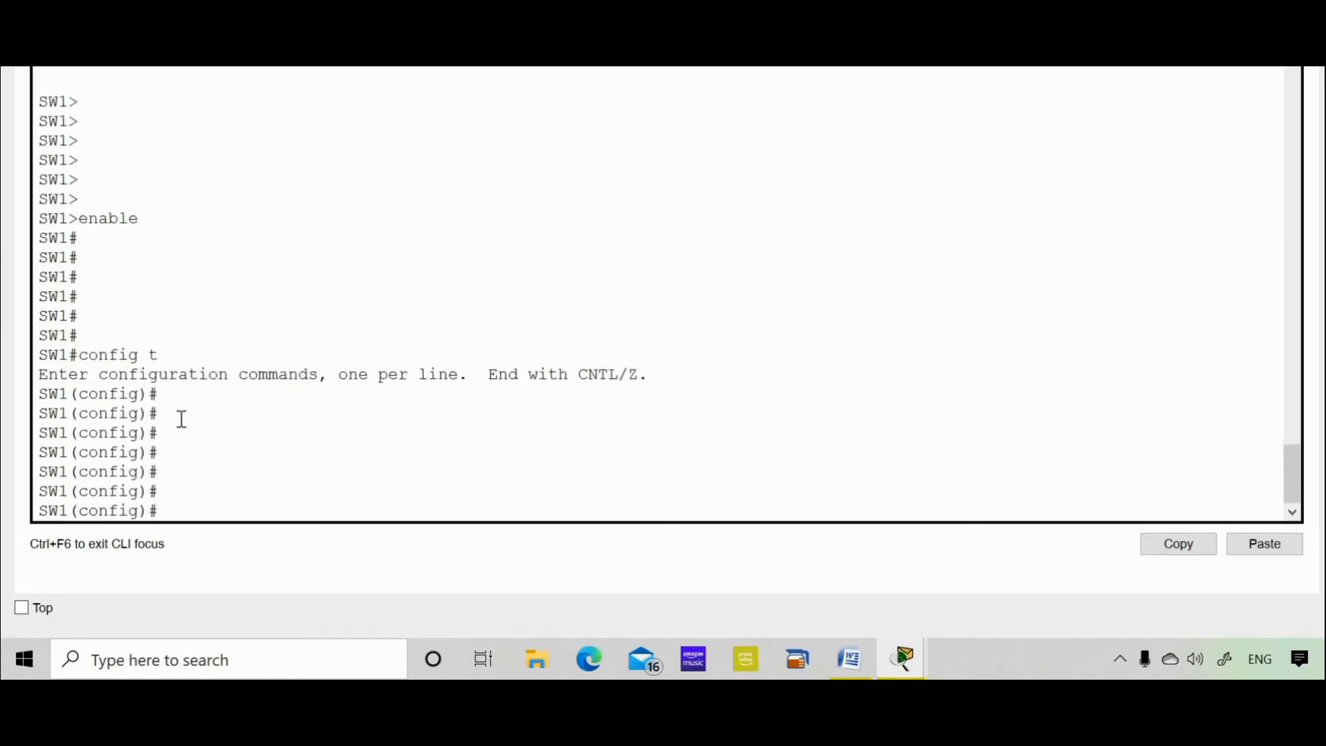
Start banner motd with $ as delimiter, using Tab and ? help.
text(bann)
key(Tab)
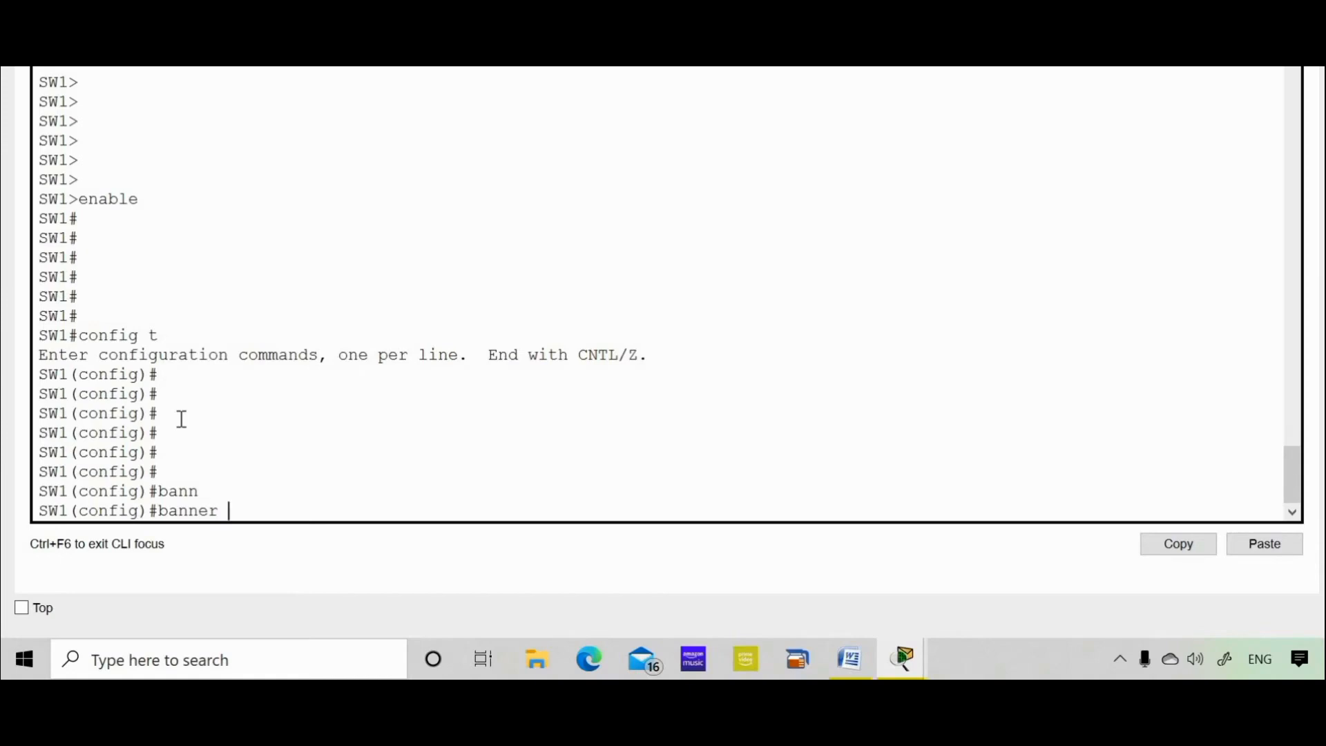
text(?)
text(mot)
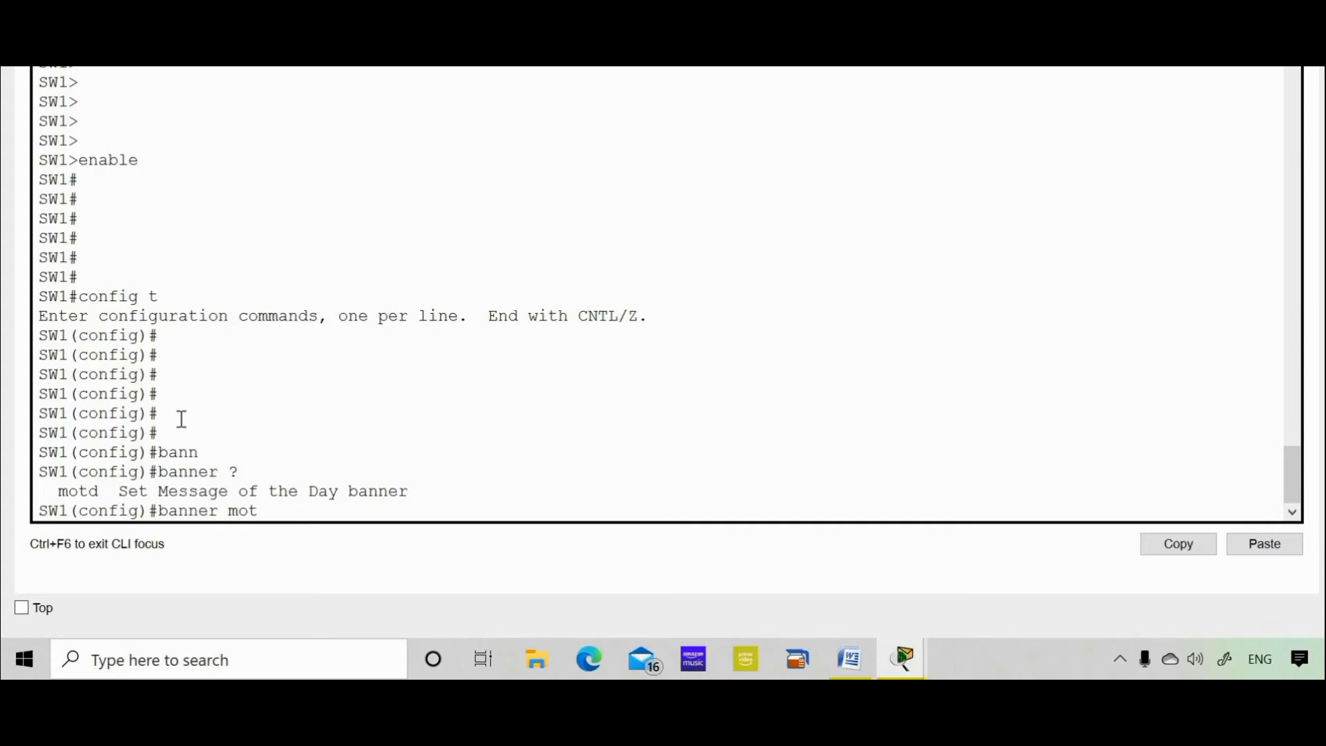
text(d ?)
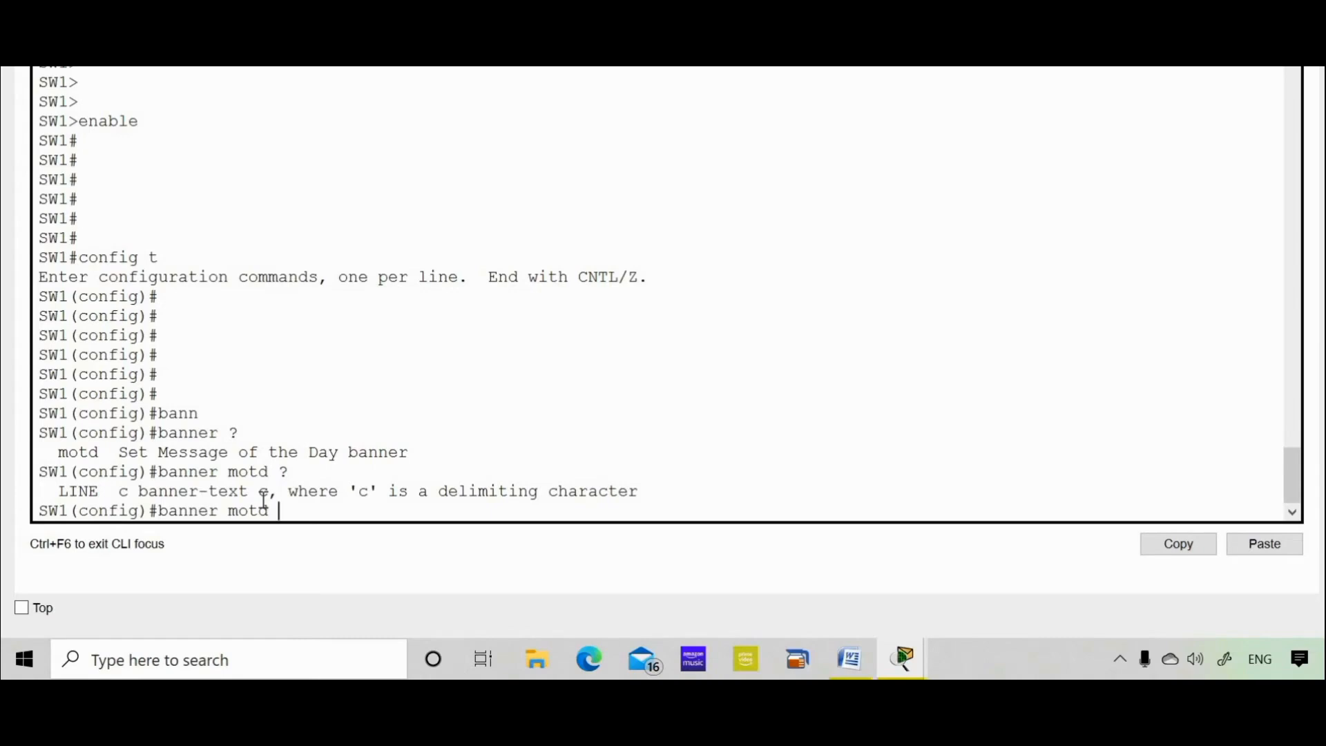
text($)
key(Return)
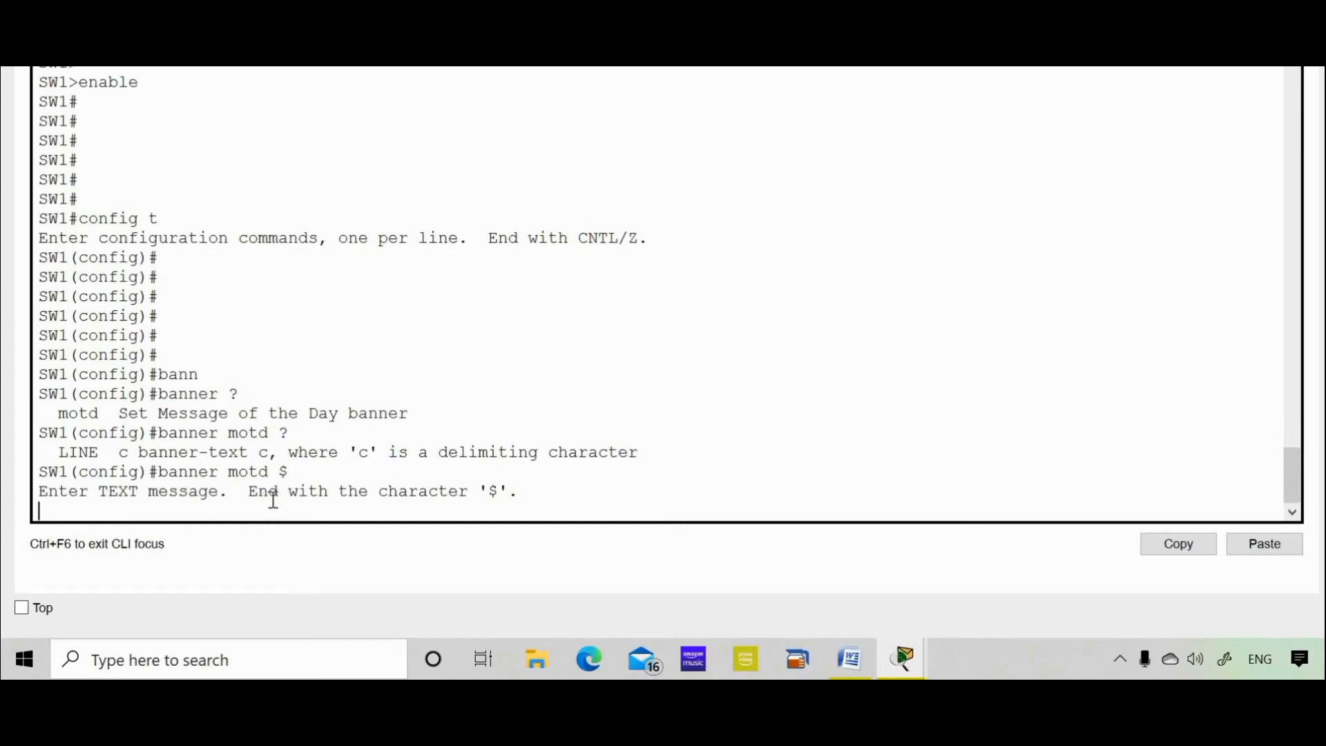
Paste the asterisk-framed banner text and close it with $.
click(1257, 552)
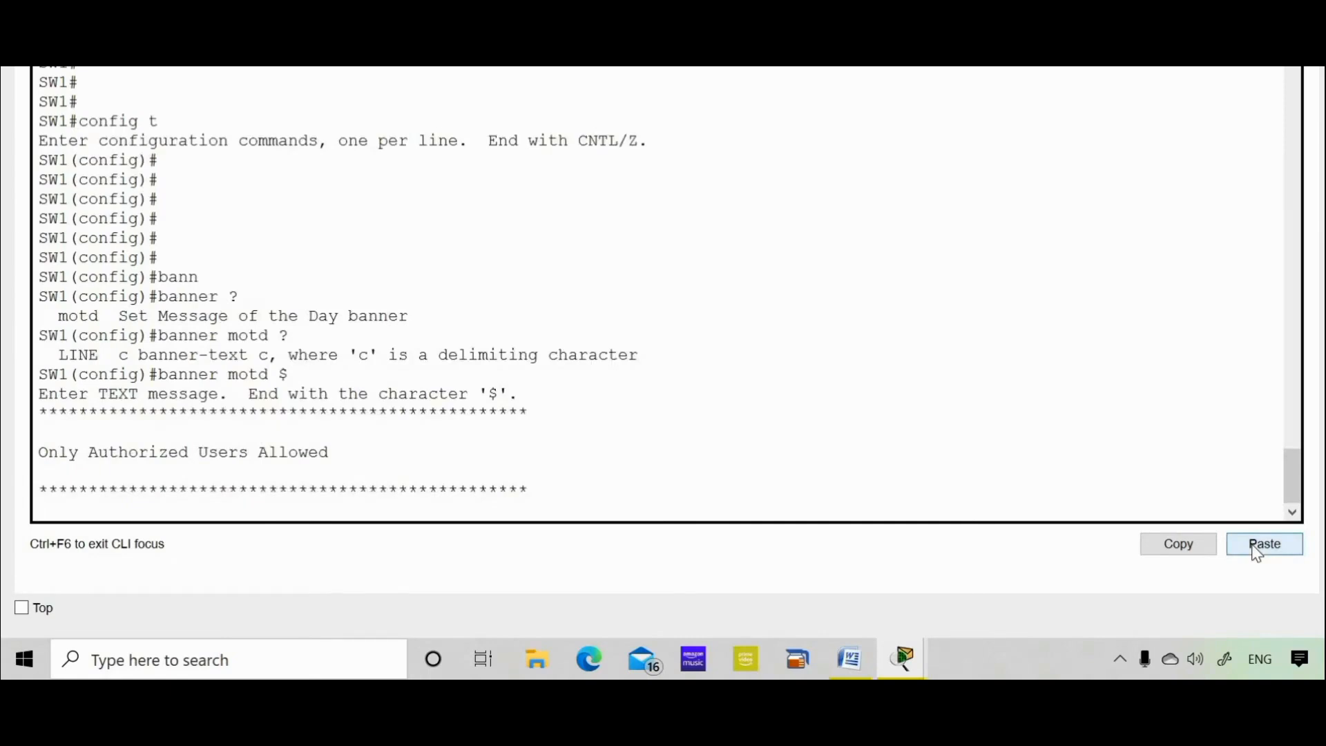
text($)
key(Return)
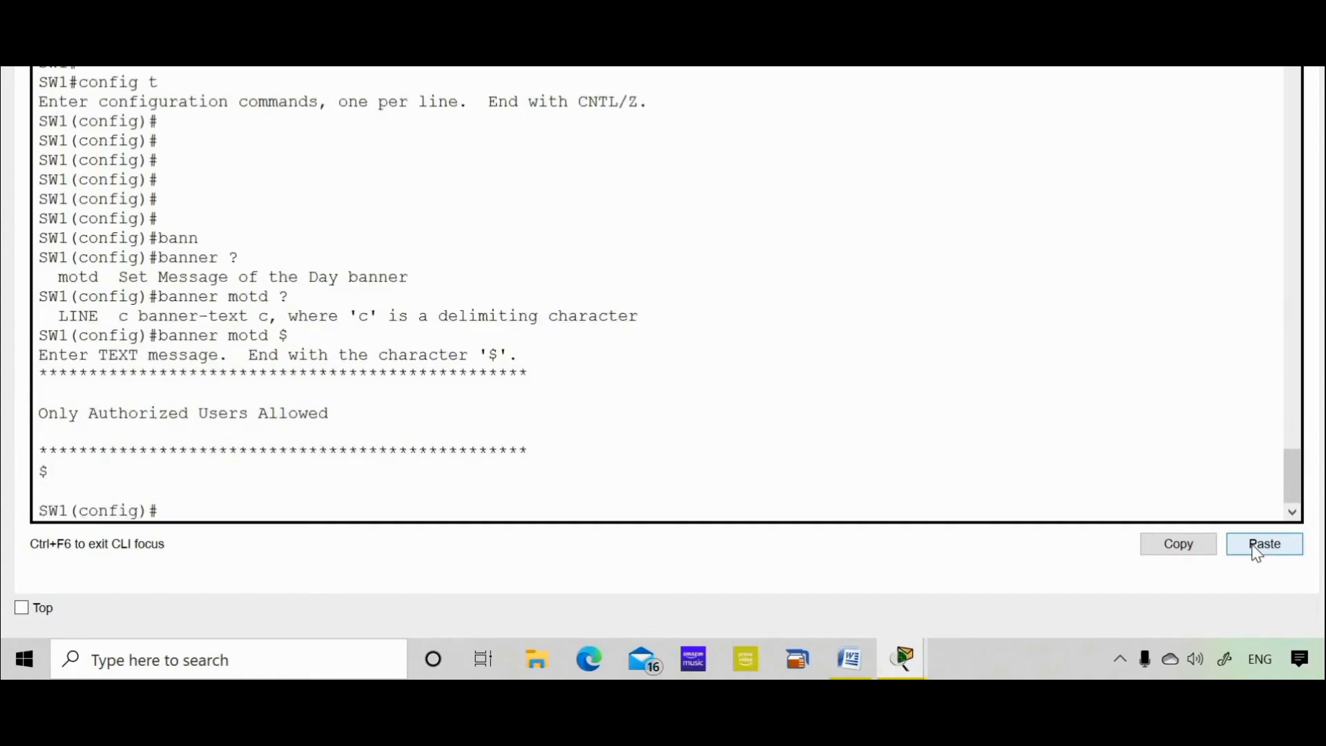
key(Return)
key(Return)
key(Return)
Exit twice and log back in to see the MOTD banner before SW1>.
text(exit)
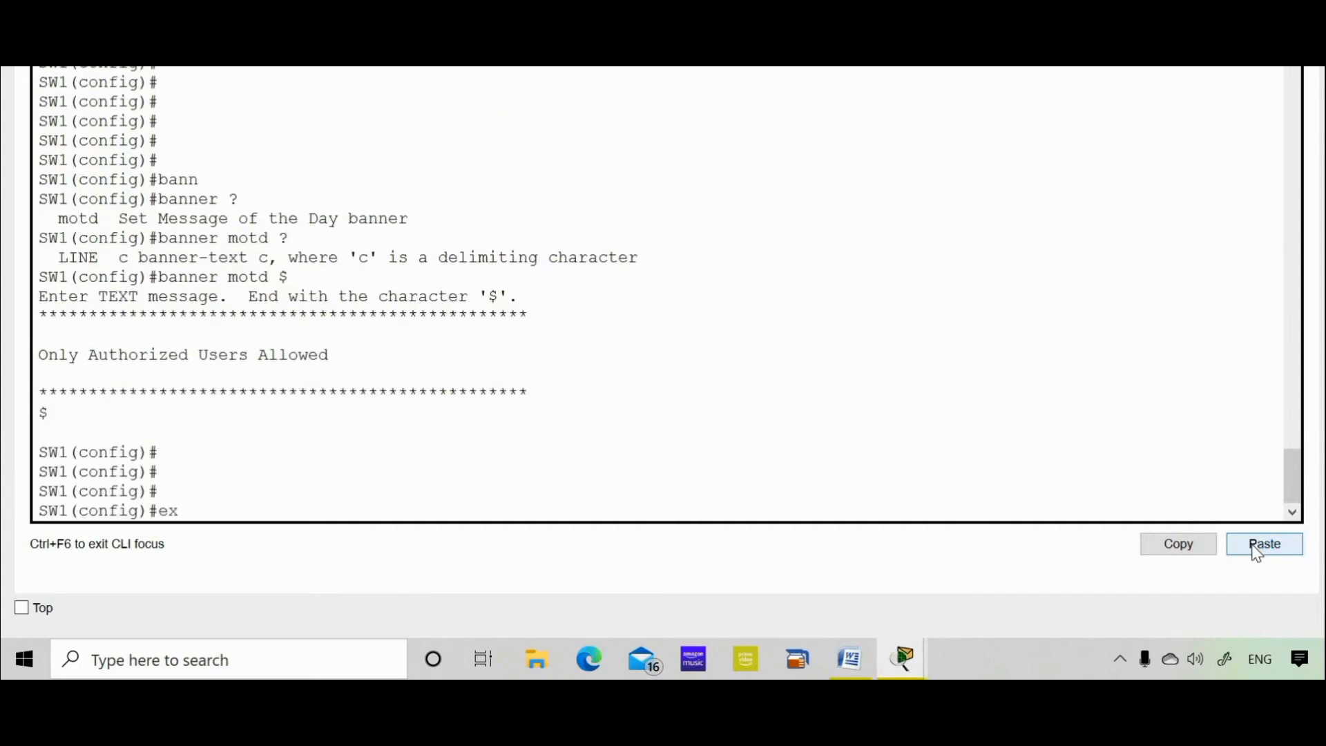
key(Return)
key(Return)
key(Return)
text(exit)
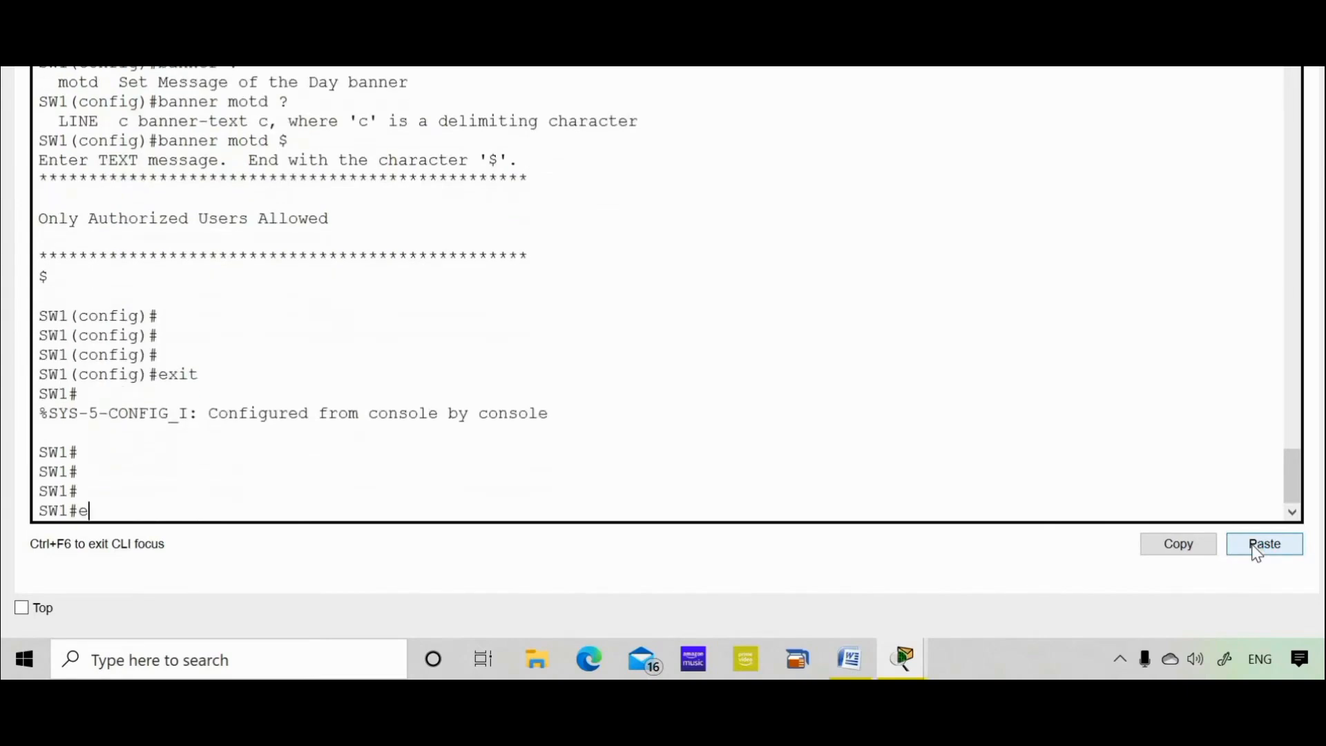
key(Return)
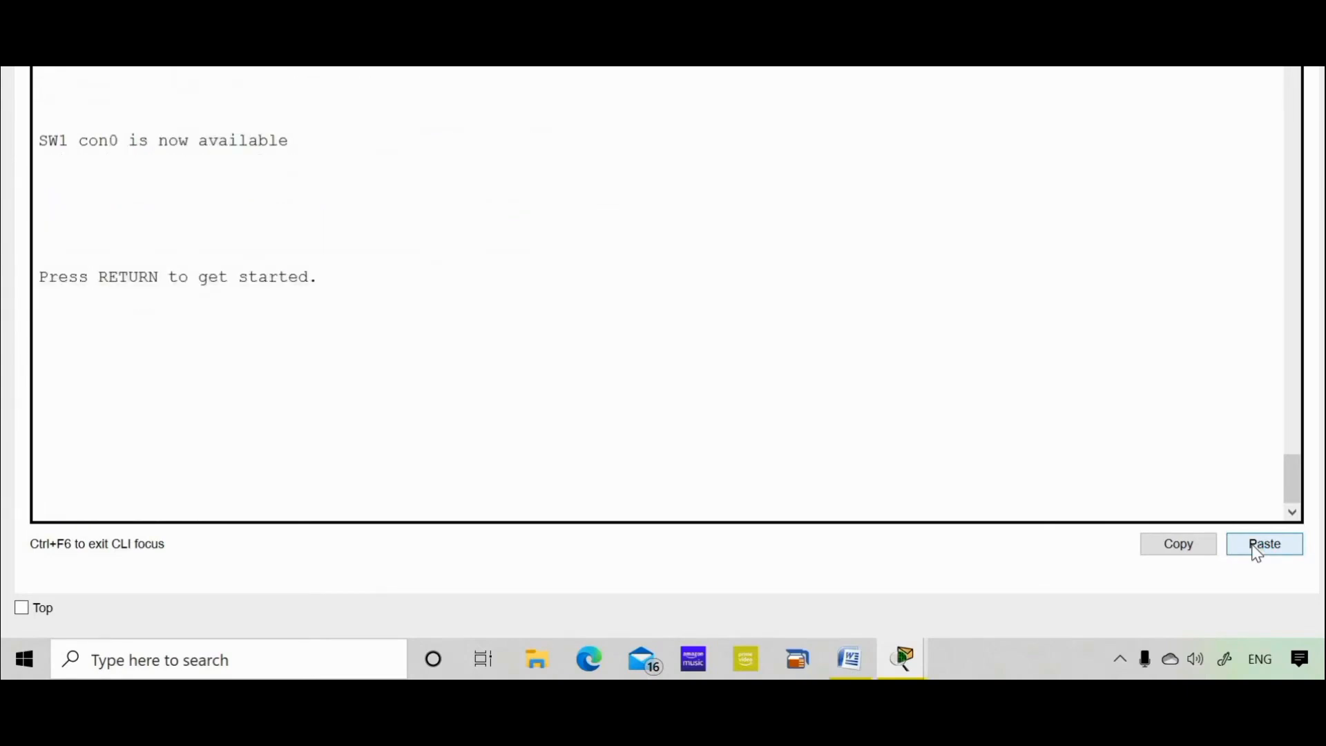
key(Return)
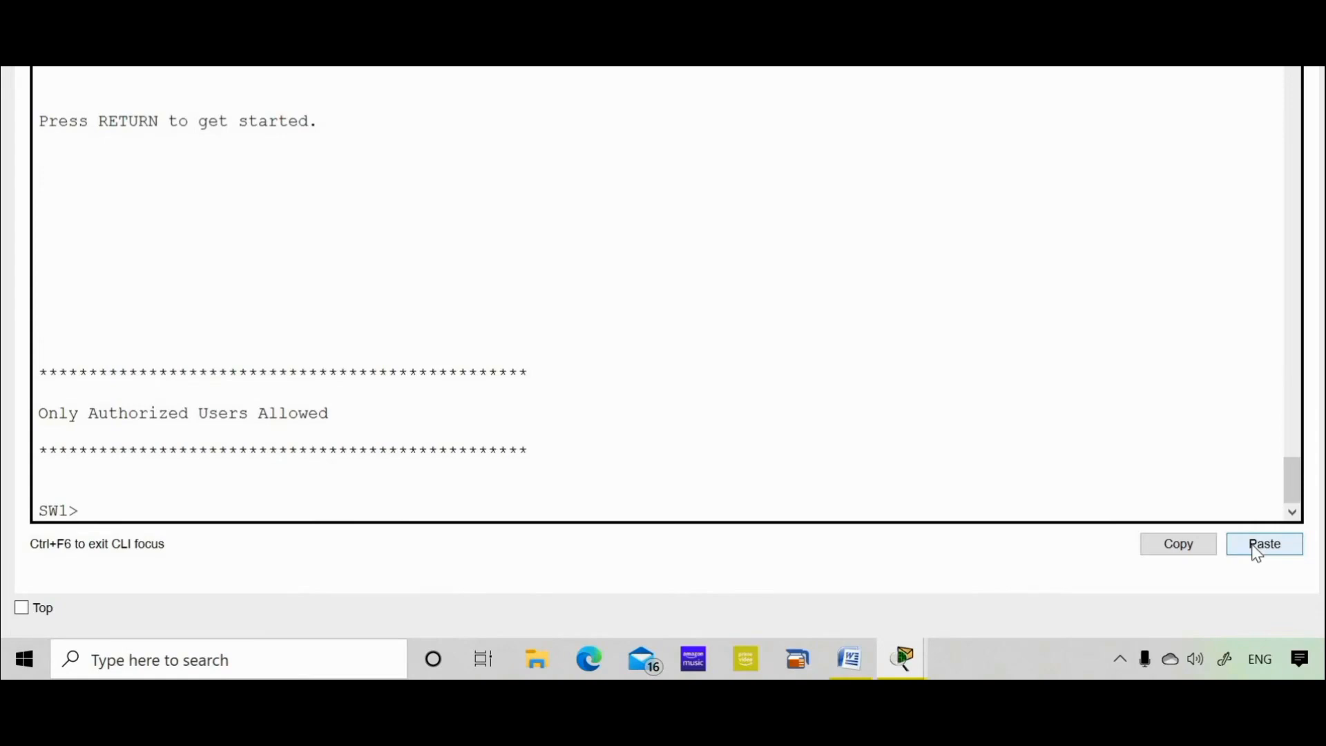
key(Return)
key(Return)
key(Return)
key(Return)
key(Return)
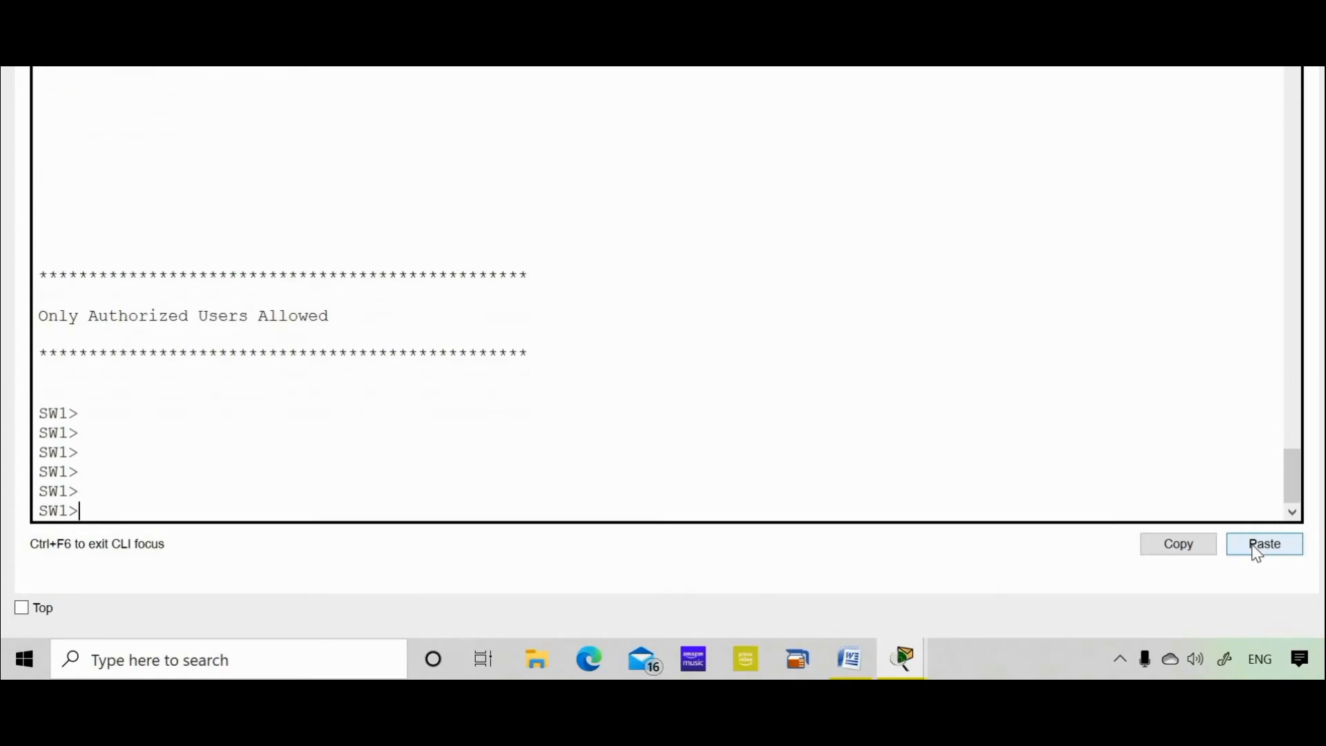
Copy the line console password from the task notes in Word.
click(849, 658)
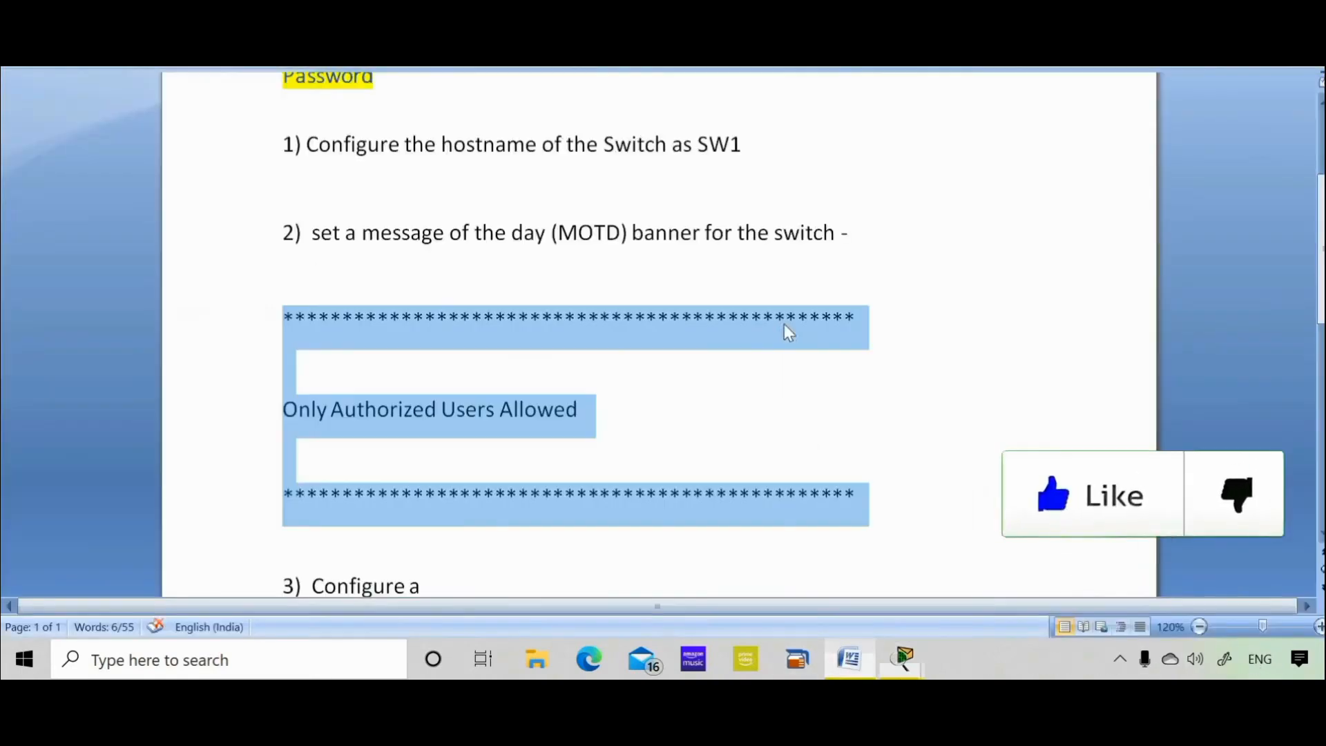
click(1253, 387)
key(Down)
key(Down)
key(Down)
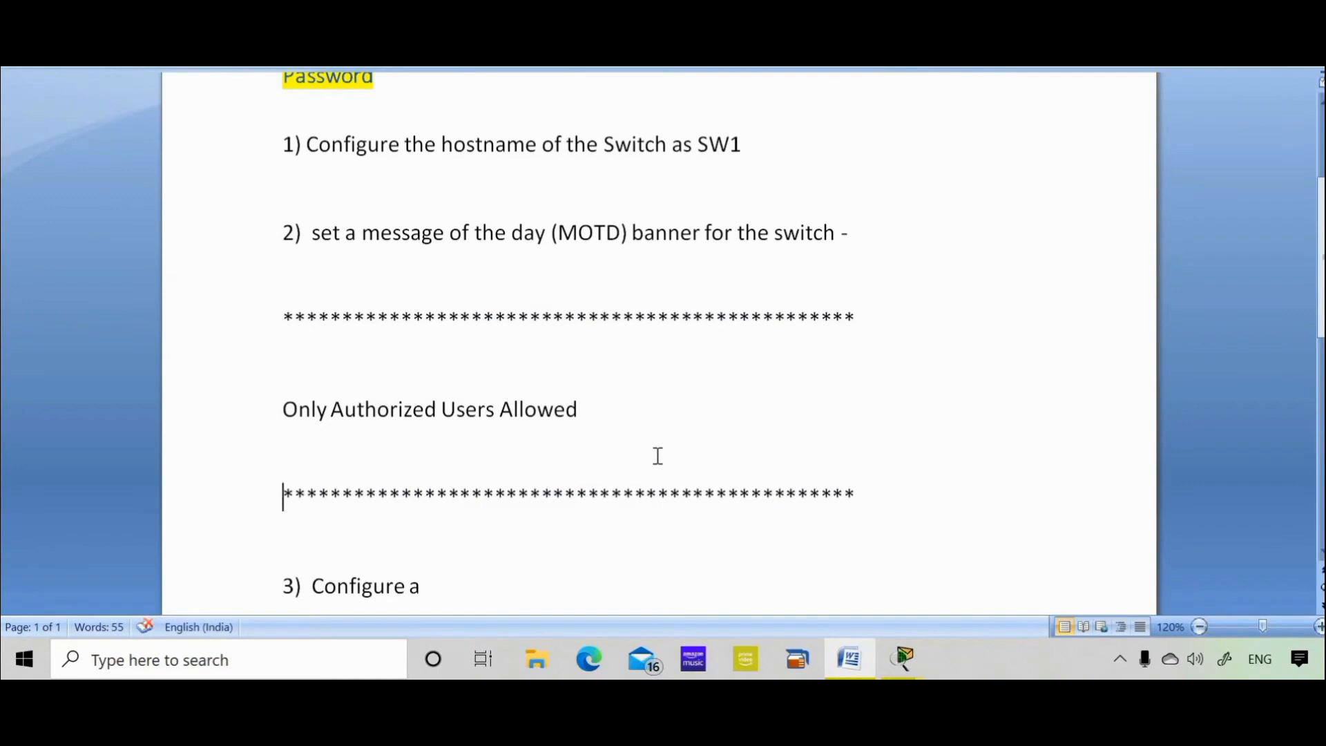
scroll(659, 456, down, 2)
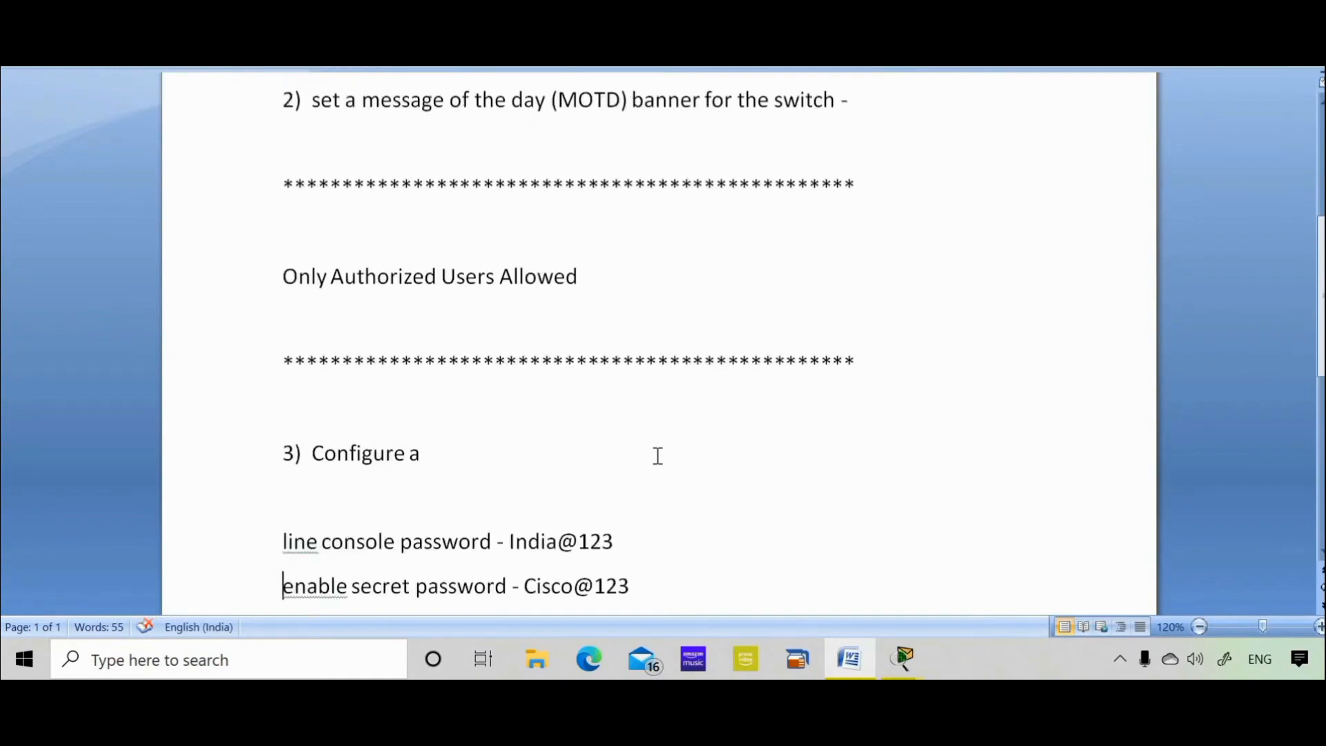
drag(613, 542, 532, 543)
right_click(533, 543)
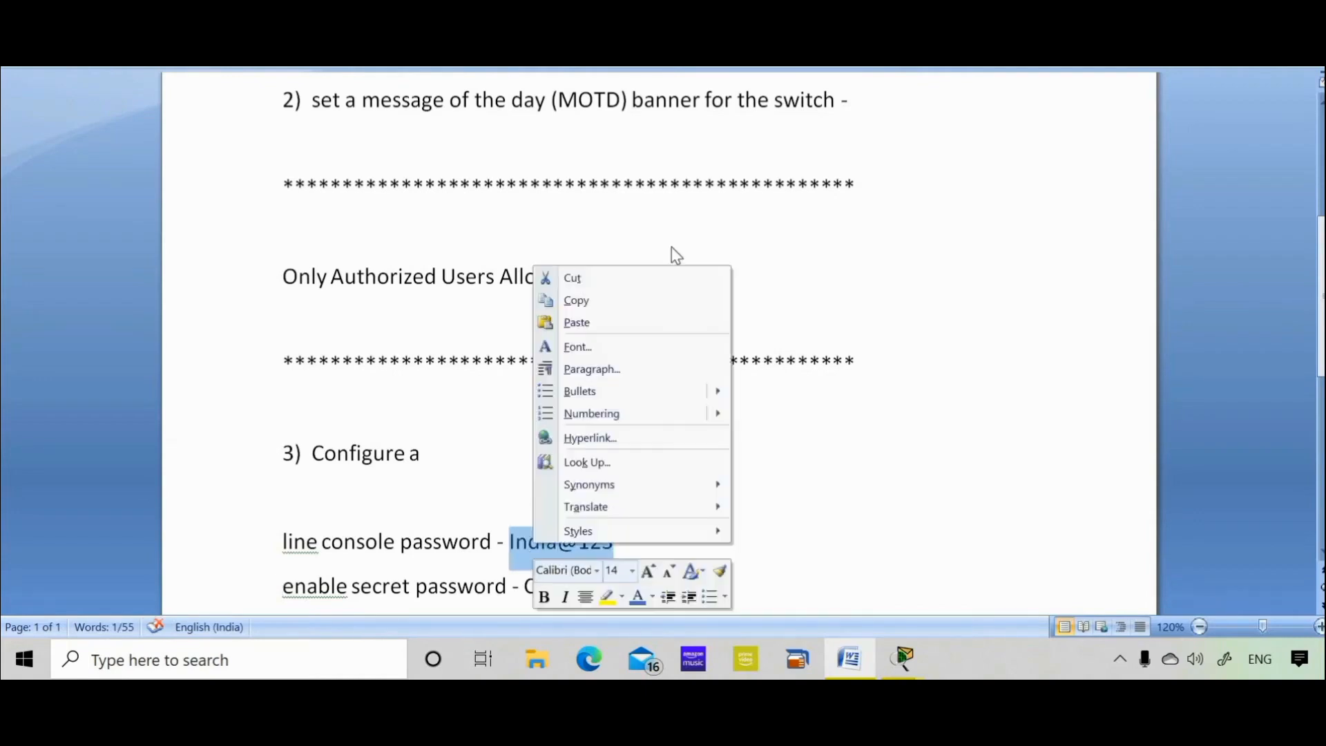
click(612, 306)
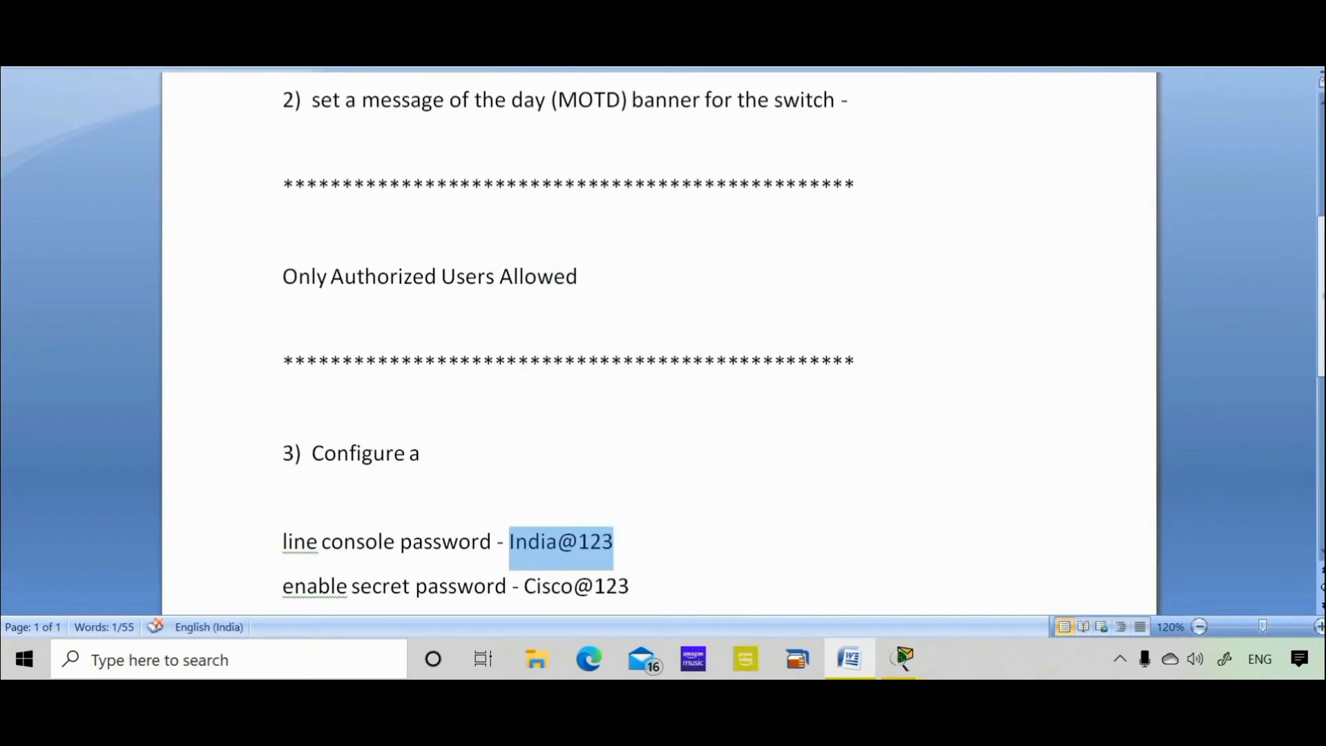
key(alt+Tab)
Enter privileged mode with en and type sh run at SW1#.
key(BackSpace)
text(en)
key(Return)
key(Return)
key(Return)
key(Return)
key(Return)
key(Return)
text(sh run)
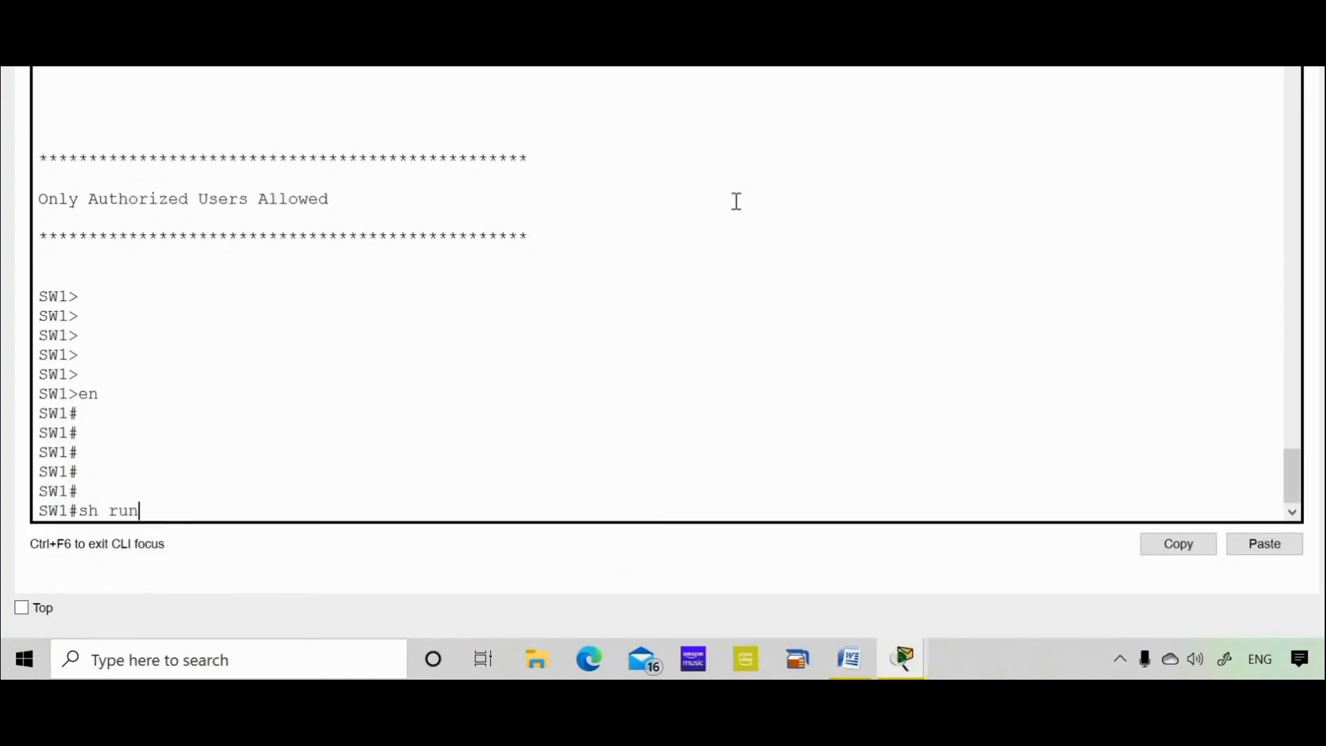
Page through SW1's full running configuration and highlight the line con 0 entry.
key(Return)
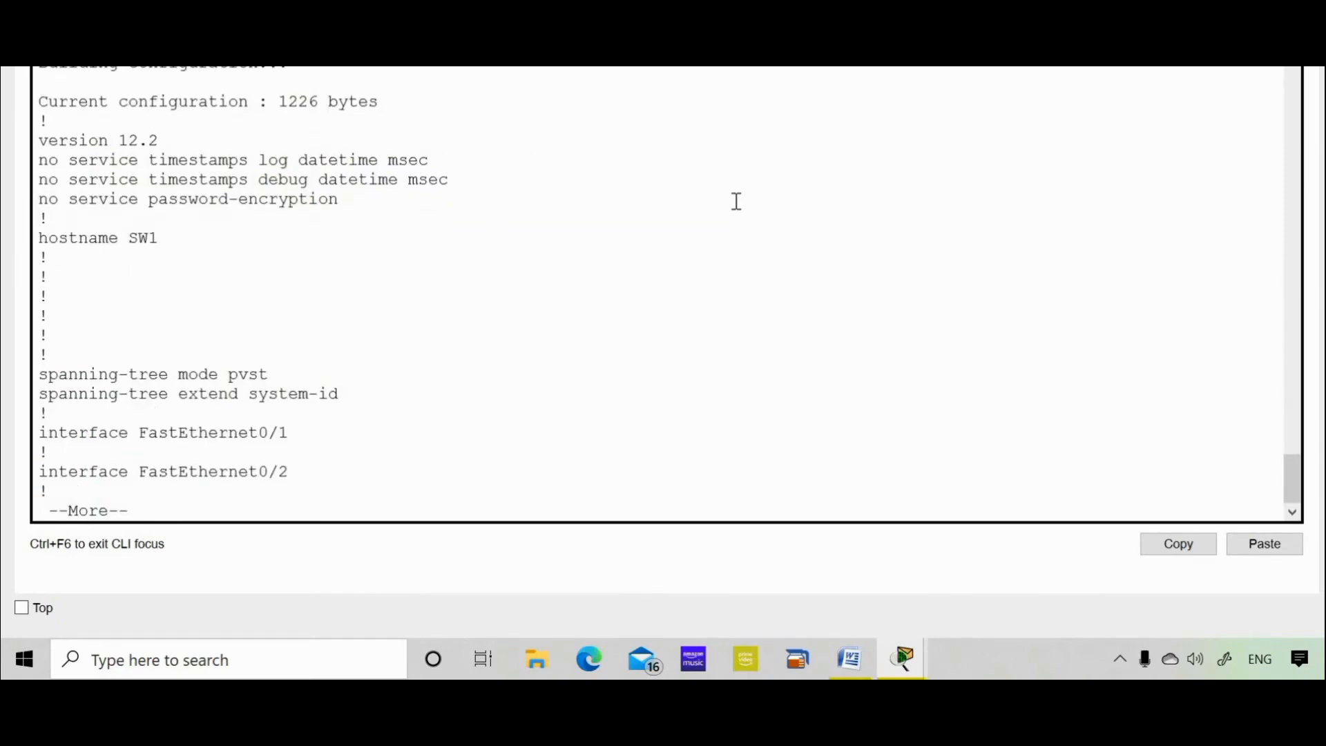
key(space)
key(space)
key(space)
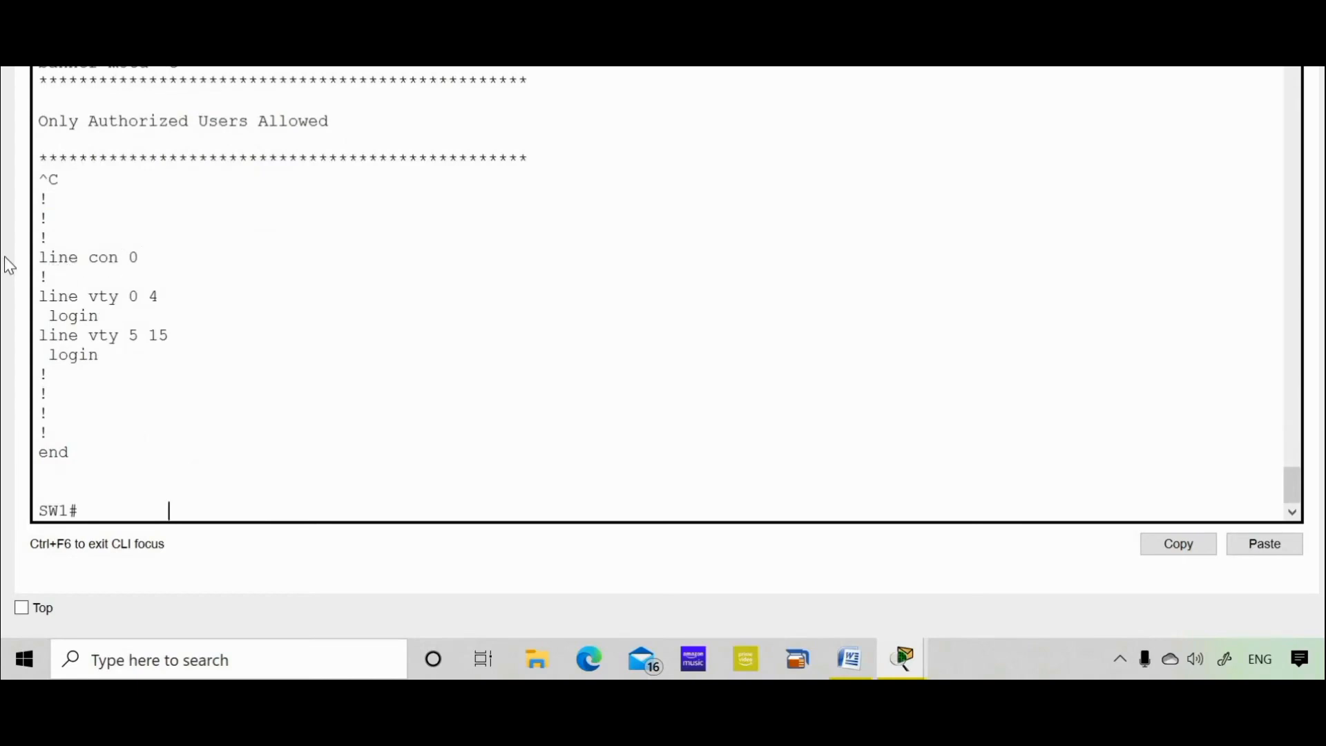
drag(141, 253, 58, 257)
click(122, 325)
Enter global configuration with config t, then console line 0 configuration.
text(config t)
key(Return)
key(Return)
key(Return)
key(Return)
key(Return)
key(Return)
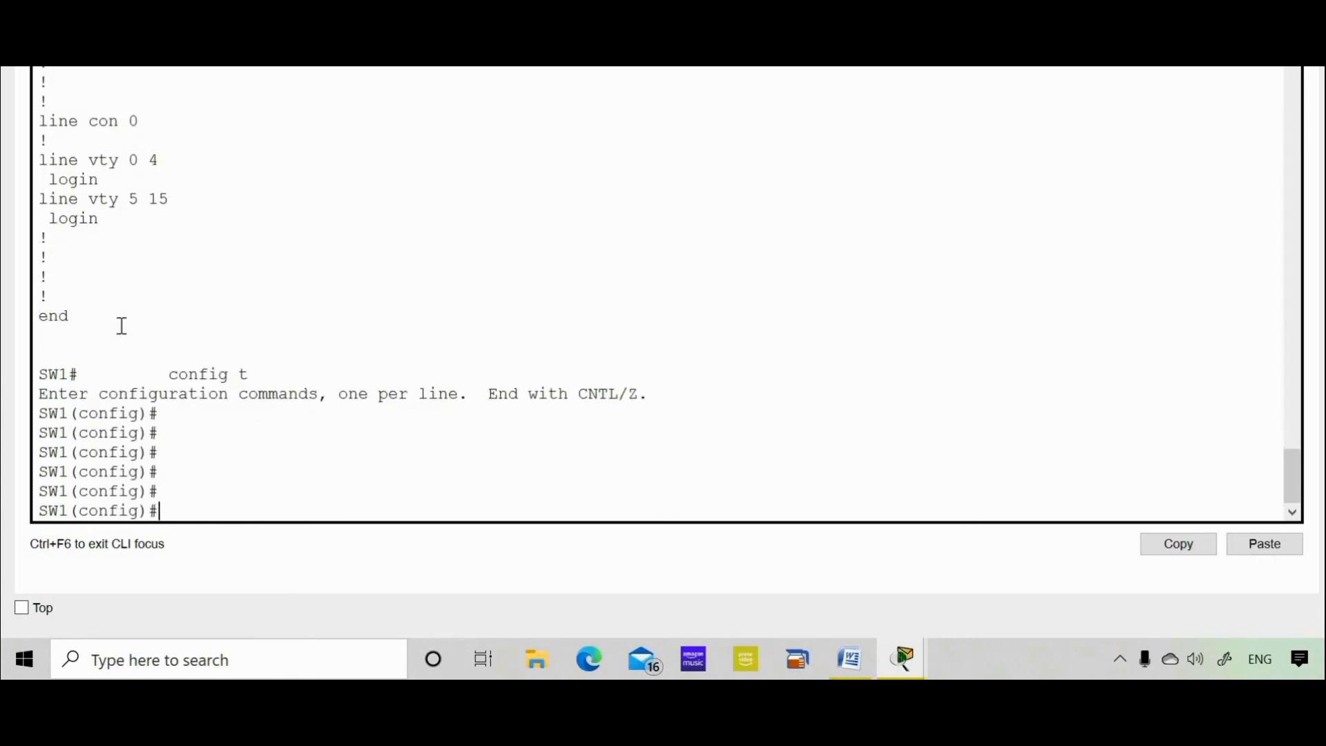
text(line con 0)
key(Return)
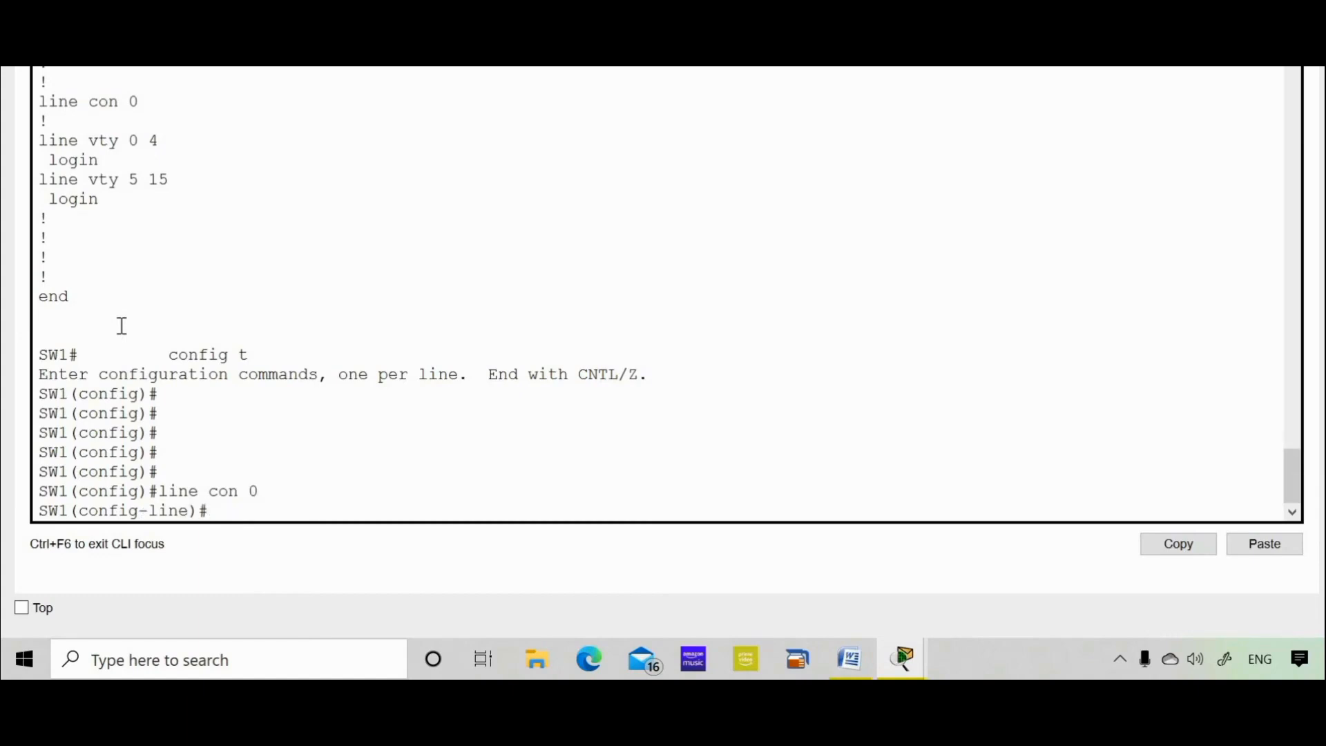
key(Return)
key(Return)
key(Return)
key(Return)
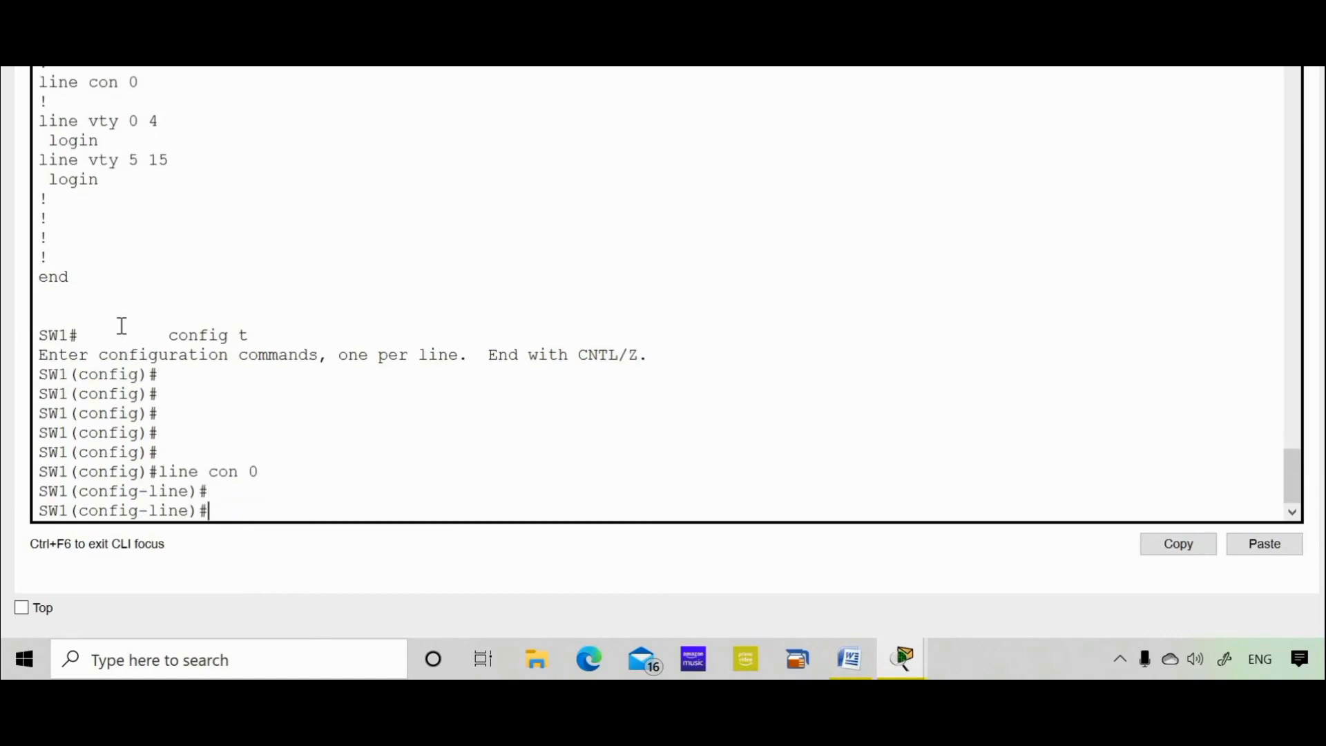
Set the pasted console password, require login on line 0, and exit.
text(password)
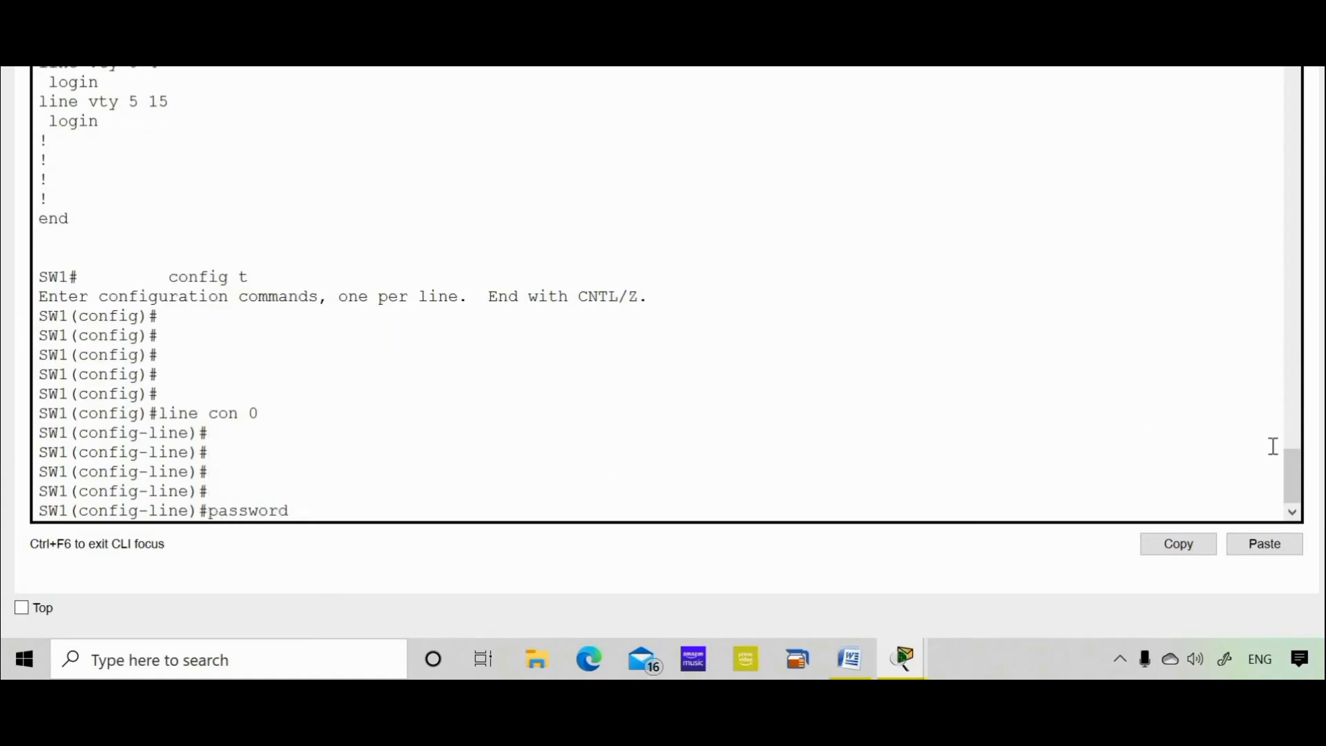
click(1265, 545)
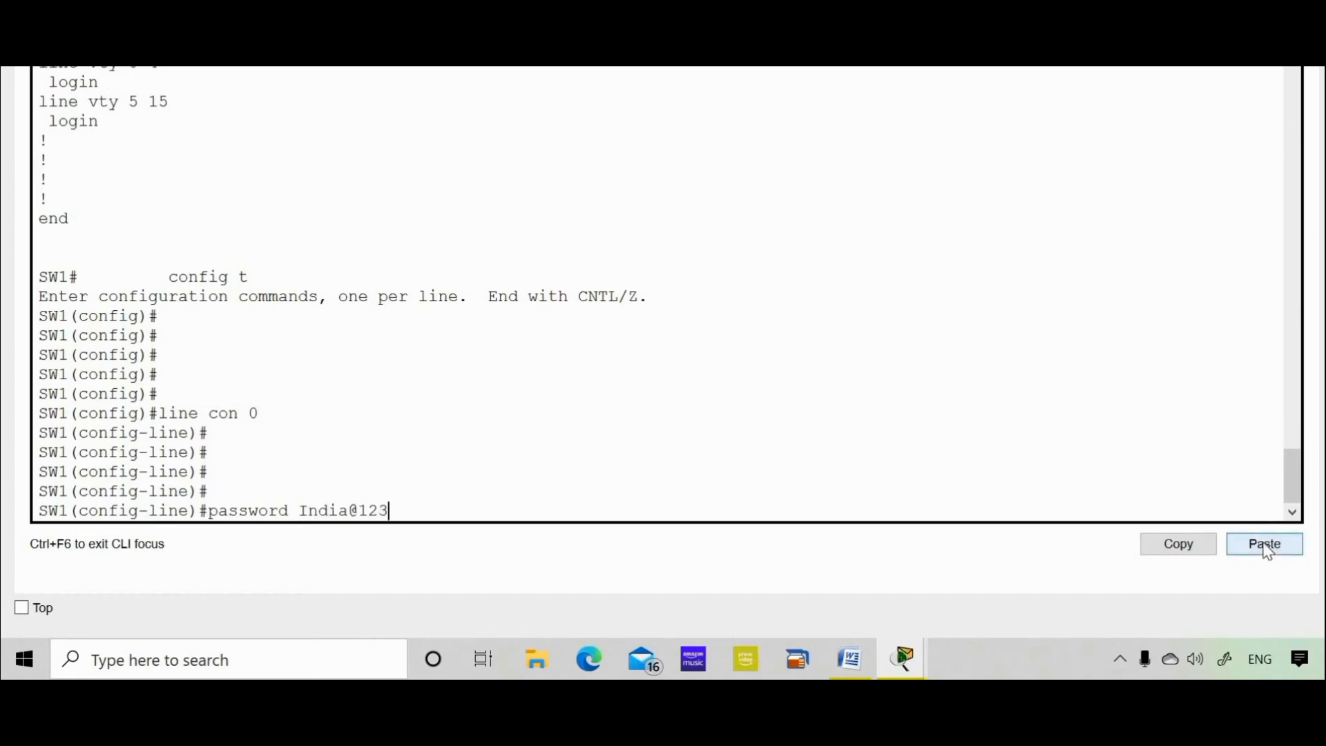
key(Return)
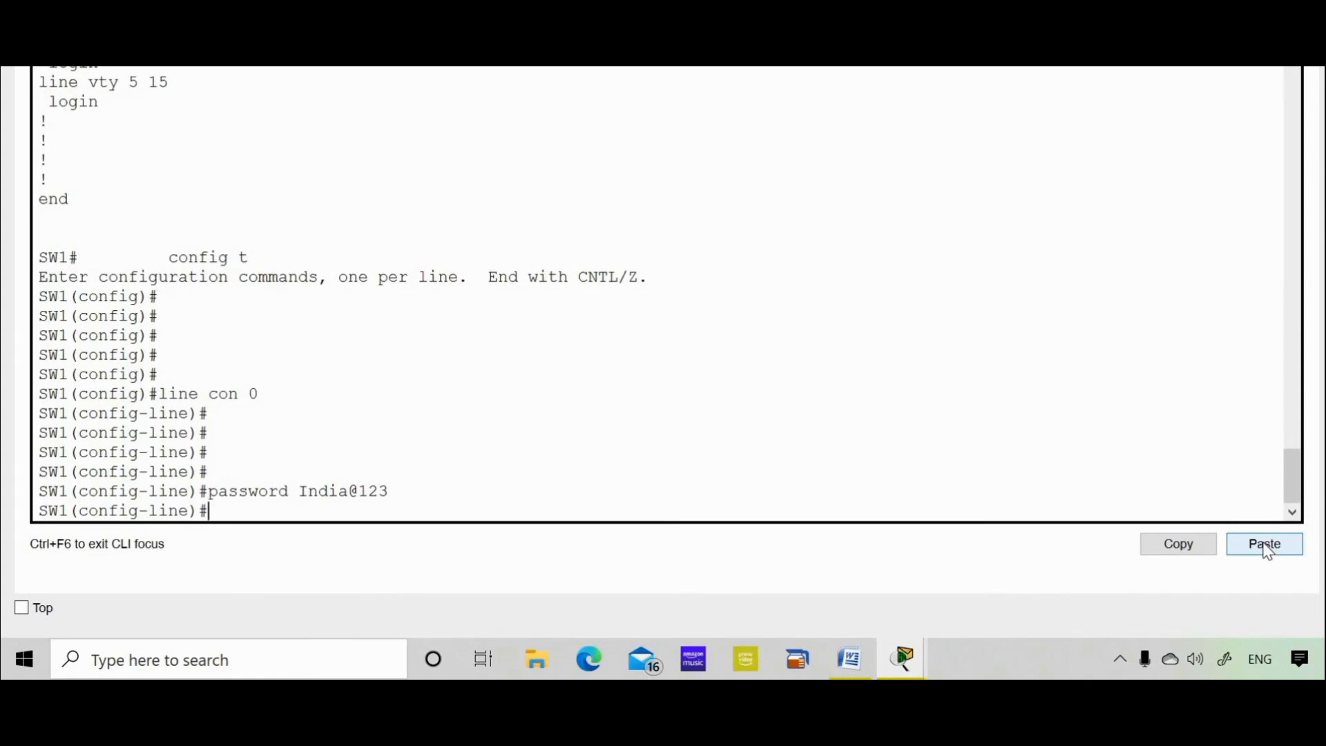
text(login)
key(Return)
key(Return)
text(exit)
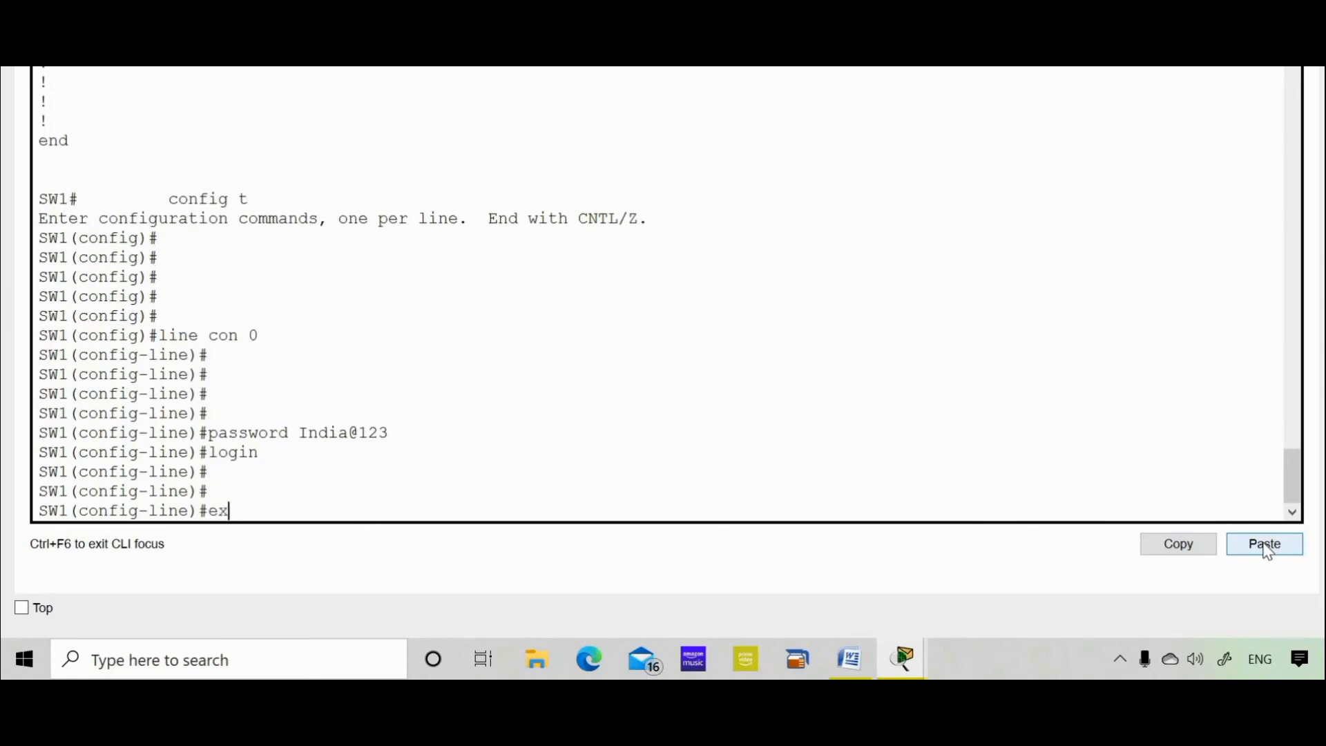
key(Return)
key(Return)
key(Return)
key(Return)
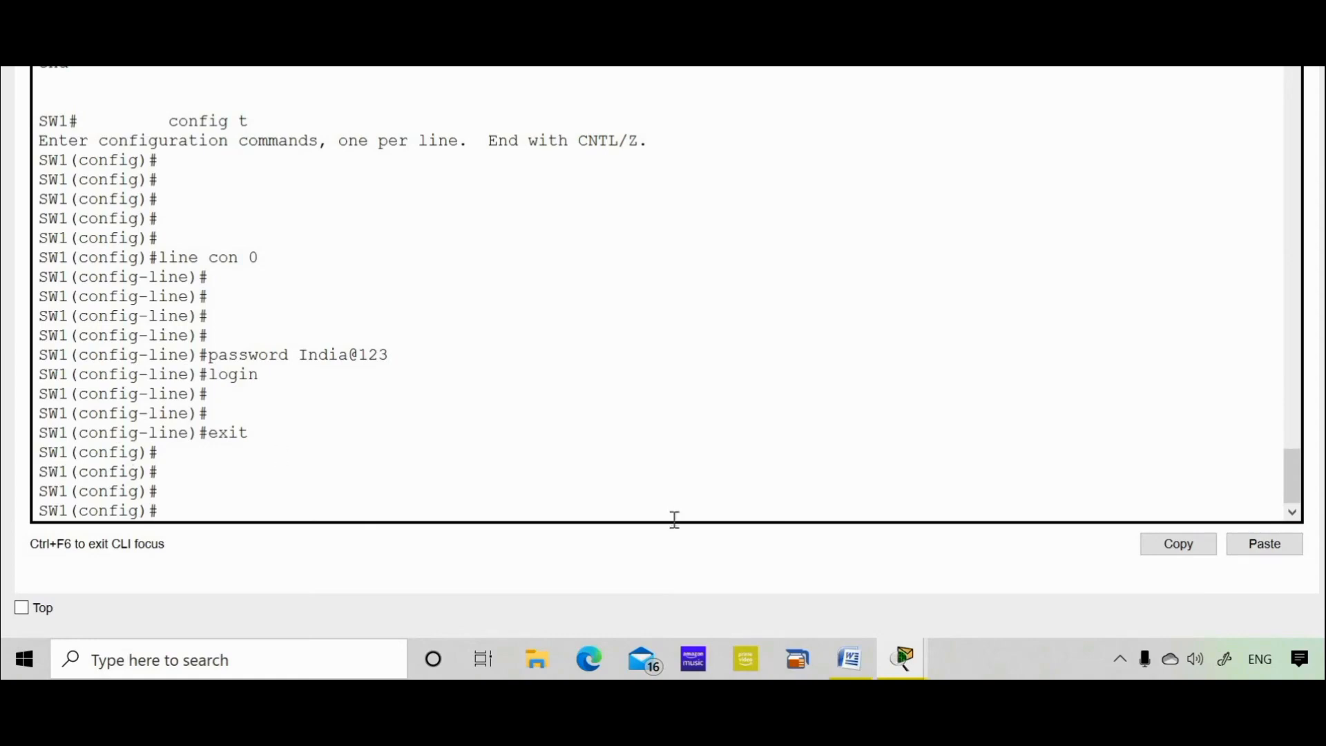
click(858, 667)
Set the enable secret to the password copied from the task notes.
text(enable se)
key(Tab)
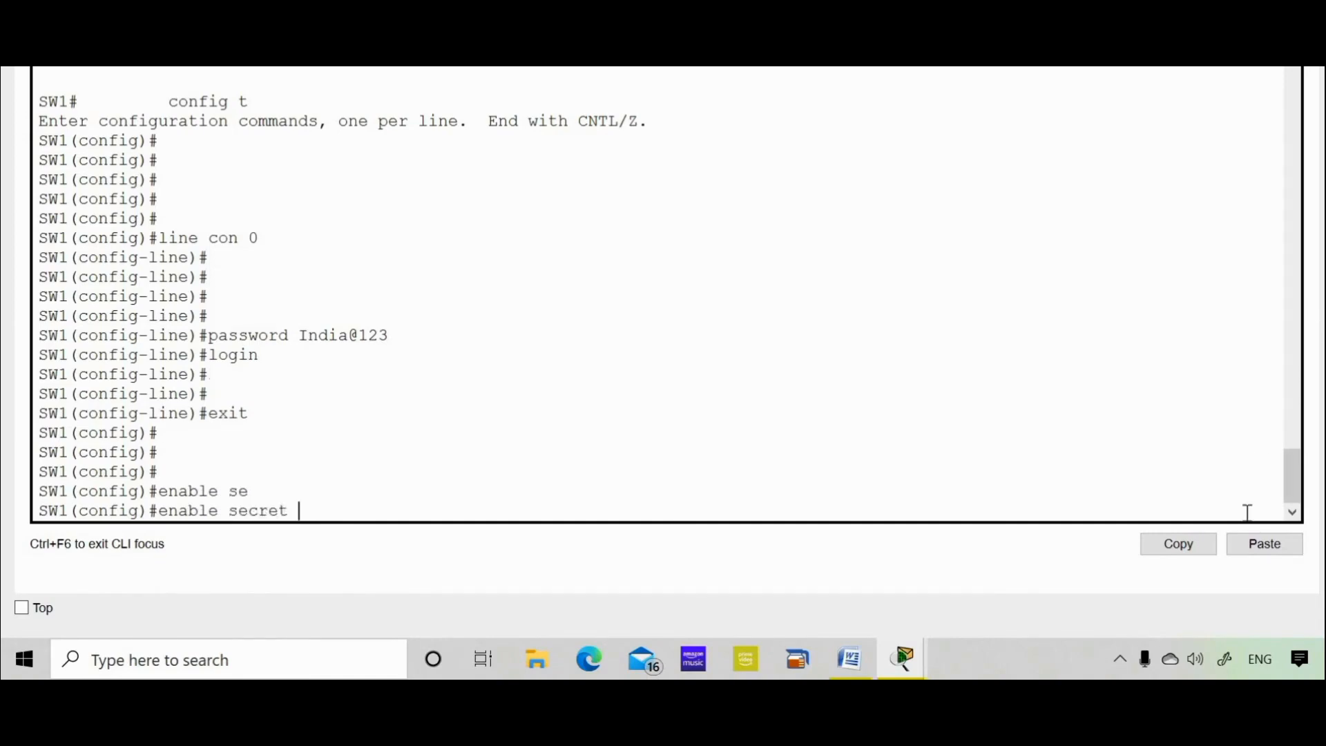
click(1249, 548)
key(BackSpace)
key(BackSpace)
key(BackSpace)
key(BackSpace)
key(BackSpace)
key(BackSpace)
key(BackSpace)
key(BackSpace)
key(BackSpace)
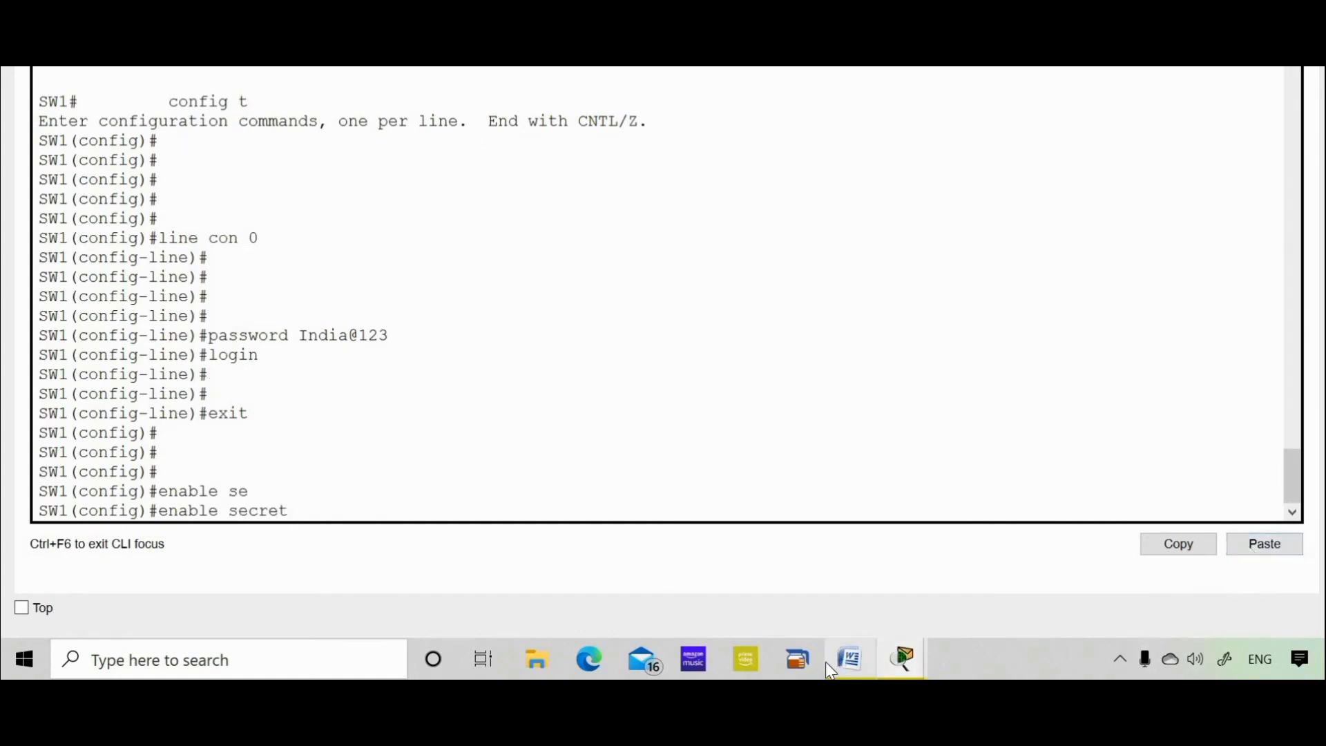
click(853, 665)
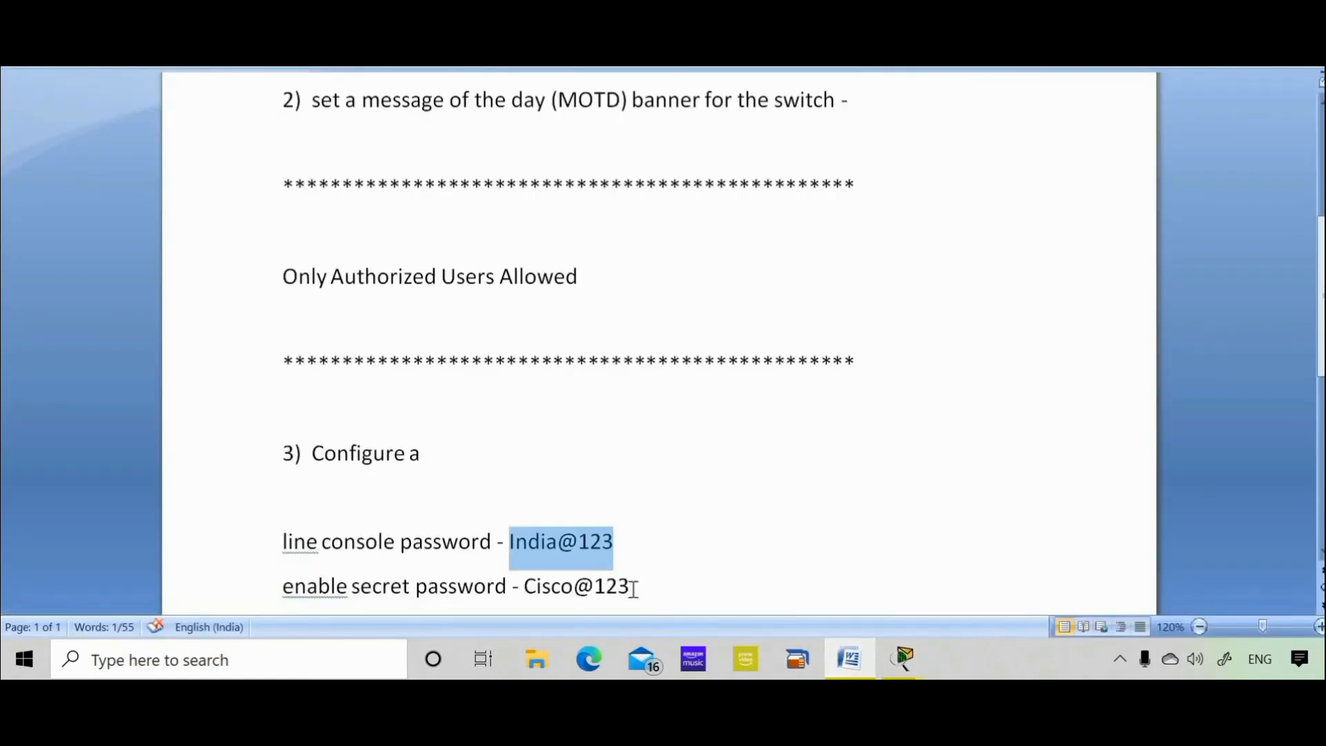
drag(631, 588, 524, 587)
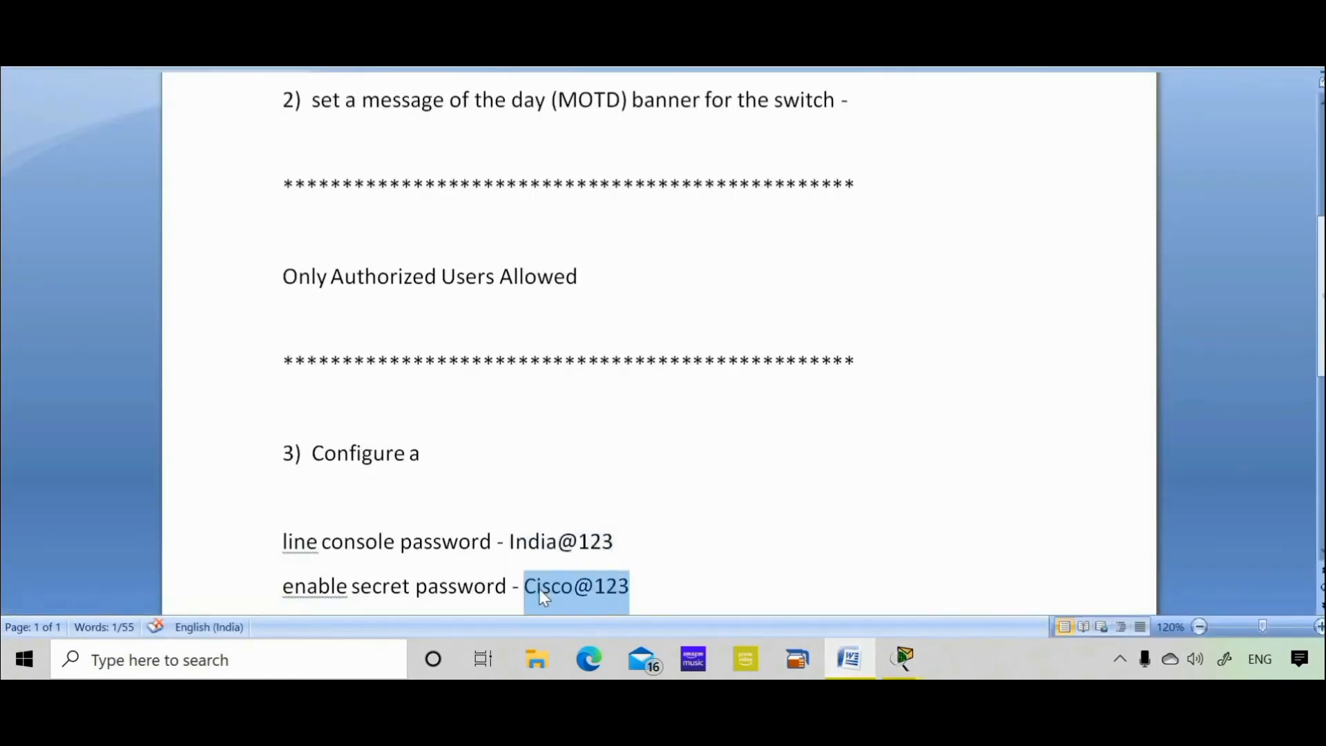
right_click(540, 588)
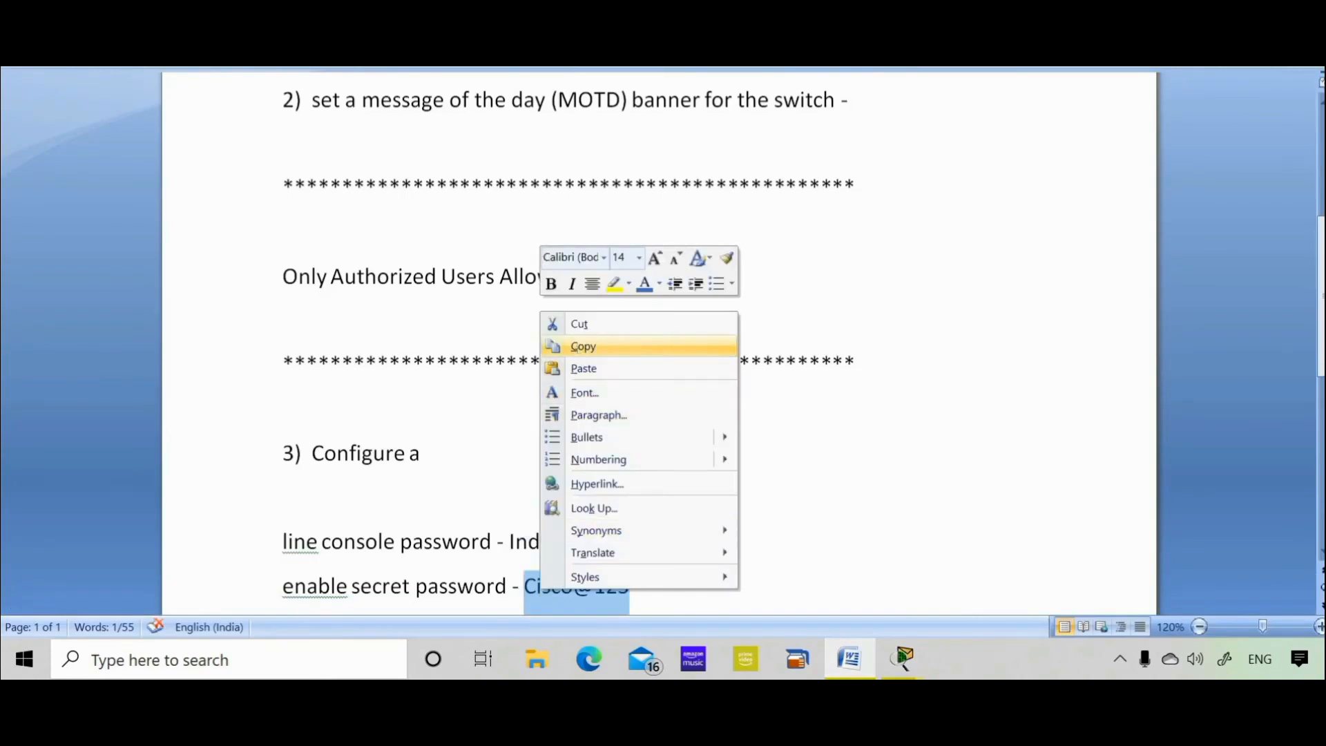
click(578, 344)
key(alt+Tab)
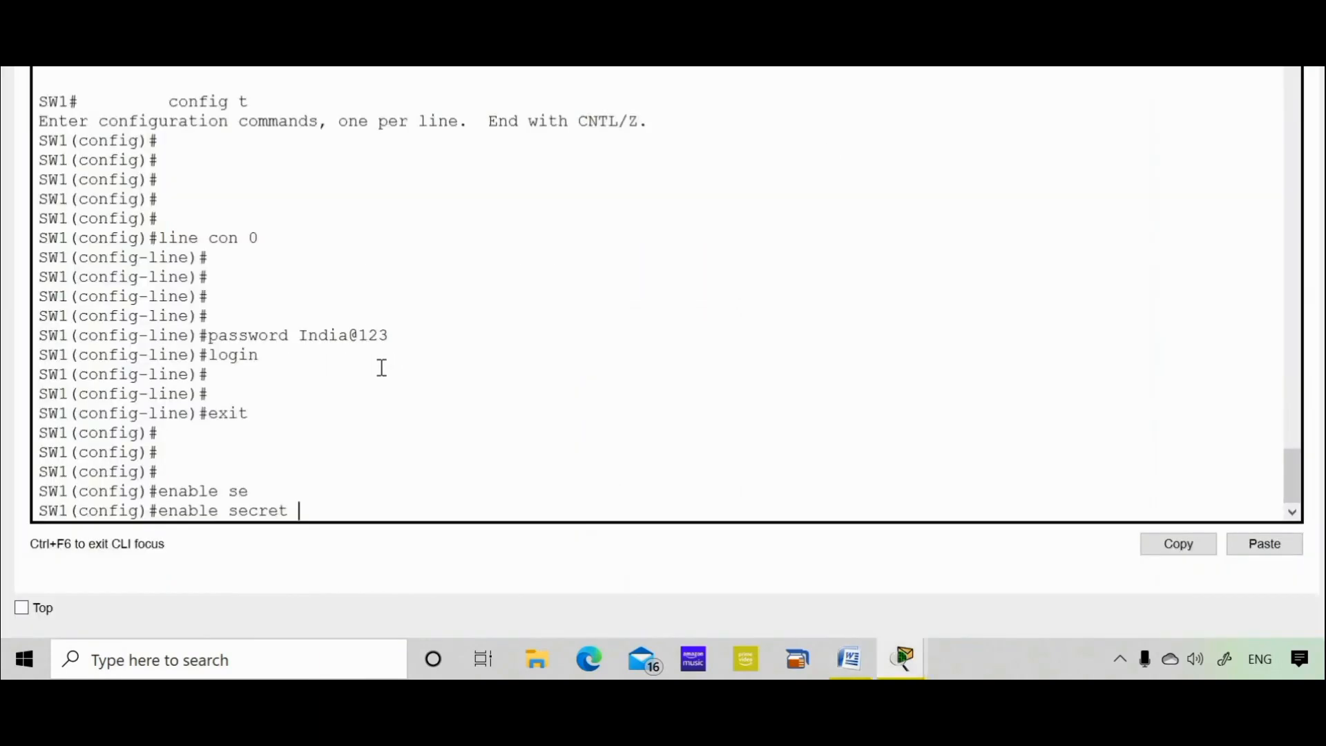
click(1278, 551)
key(Return)
key(Return)
key(Return)
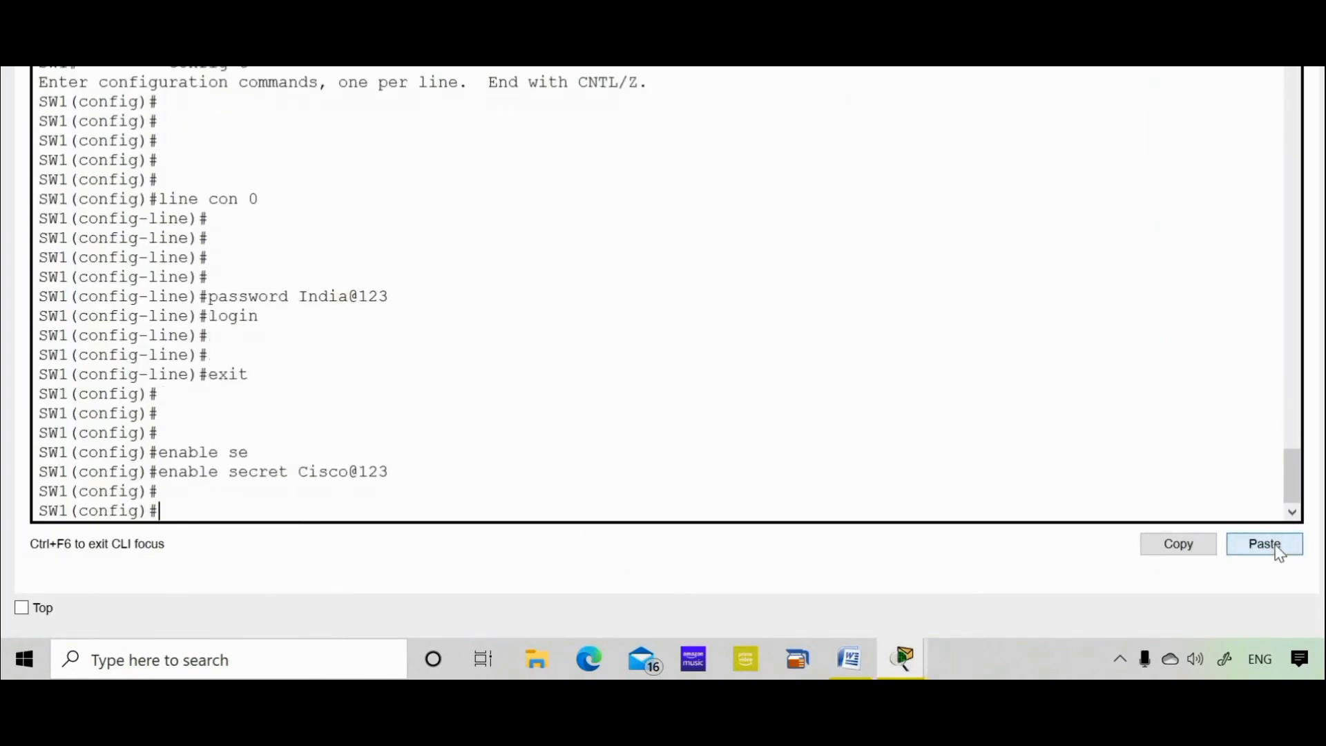
Leave global configuration and log out of SW1's console session with exit twice.
text(exit)
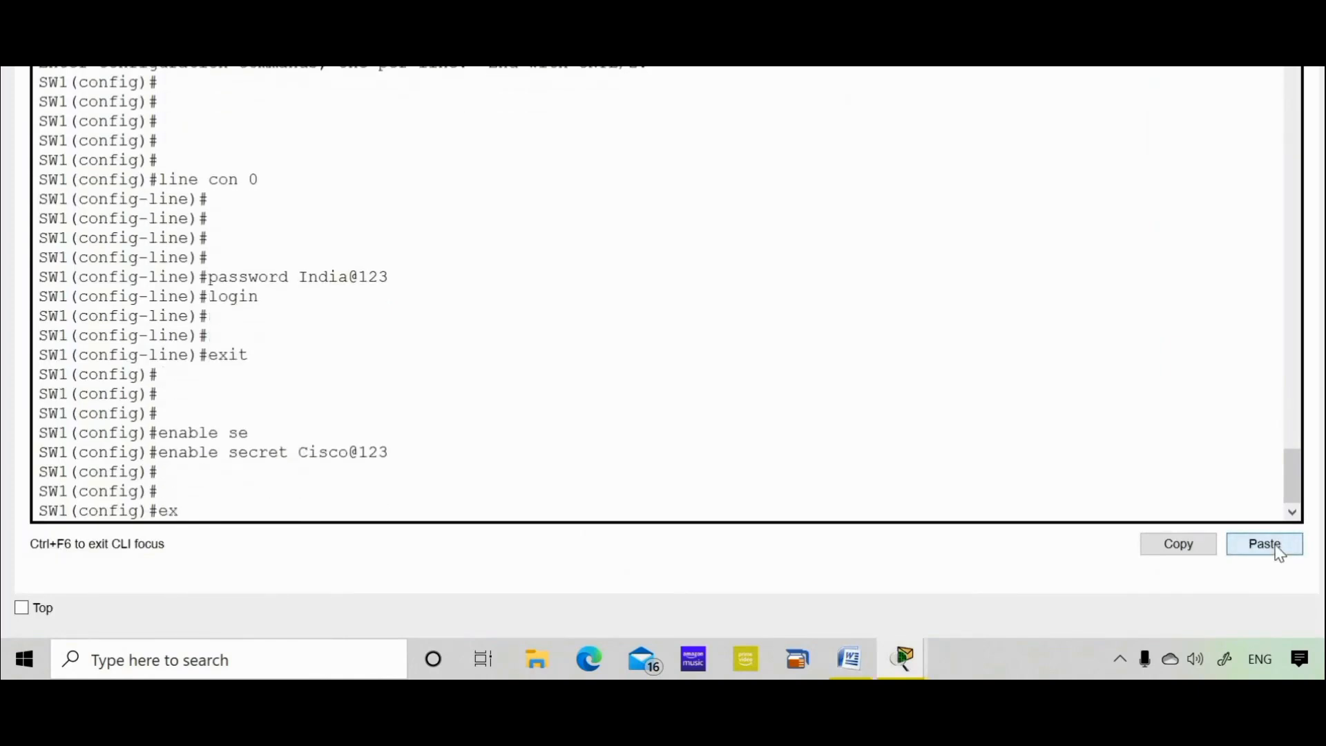
key(Return)
key(Return)
key(Return)
key(Return)
key(Return)
key(Return)
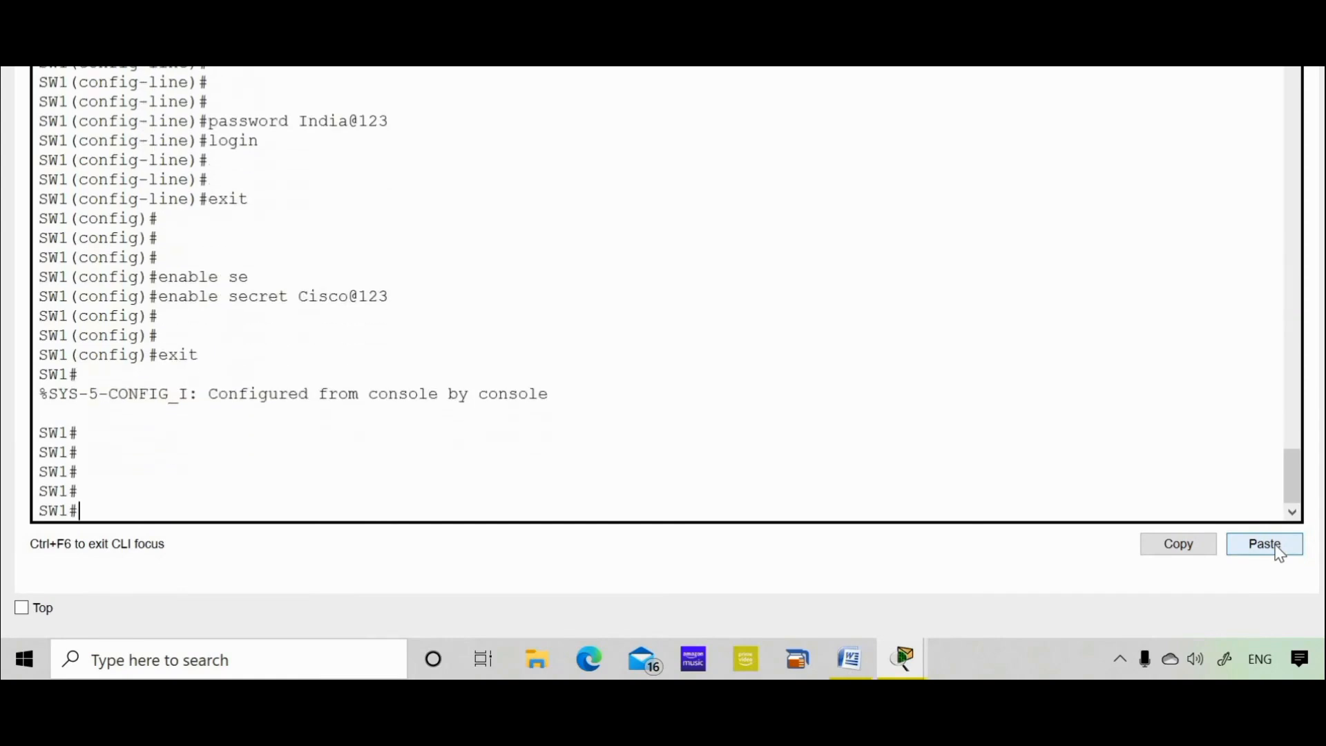
text(exit)
key(Return)
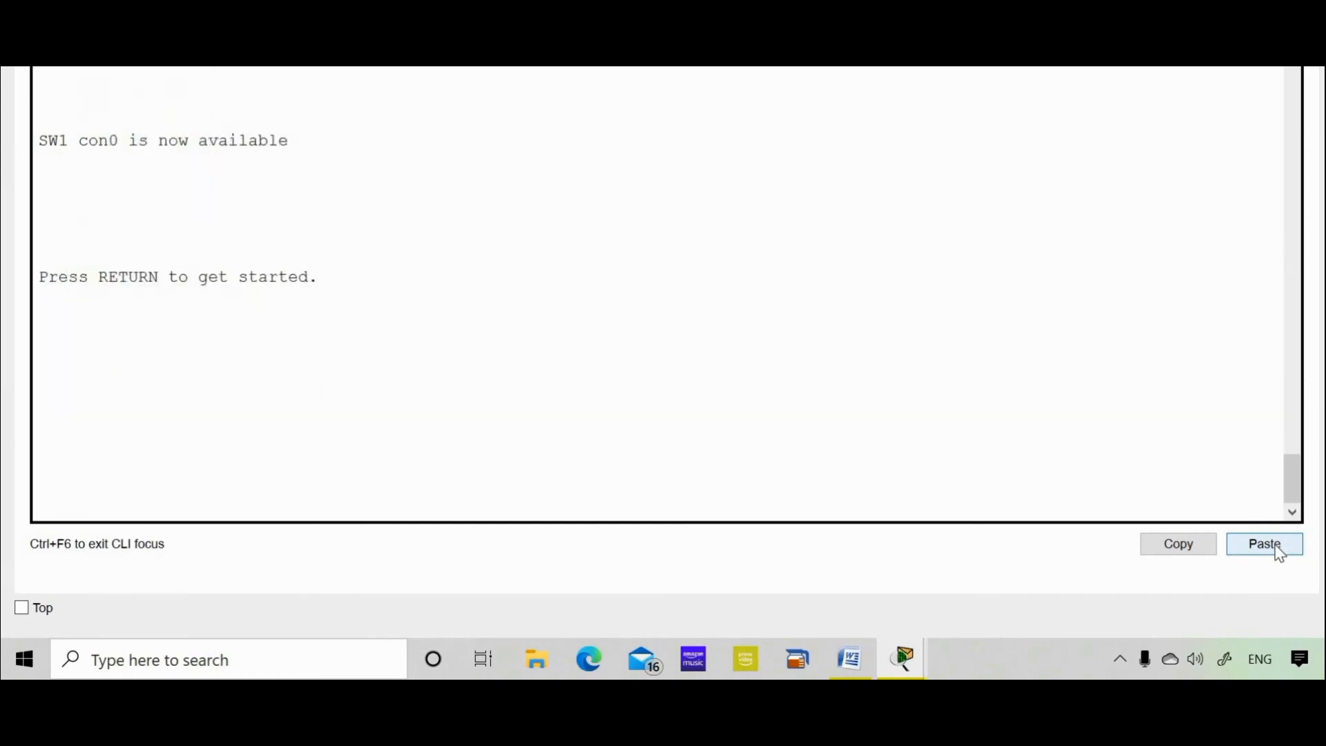
key(Return)
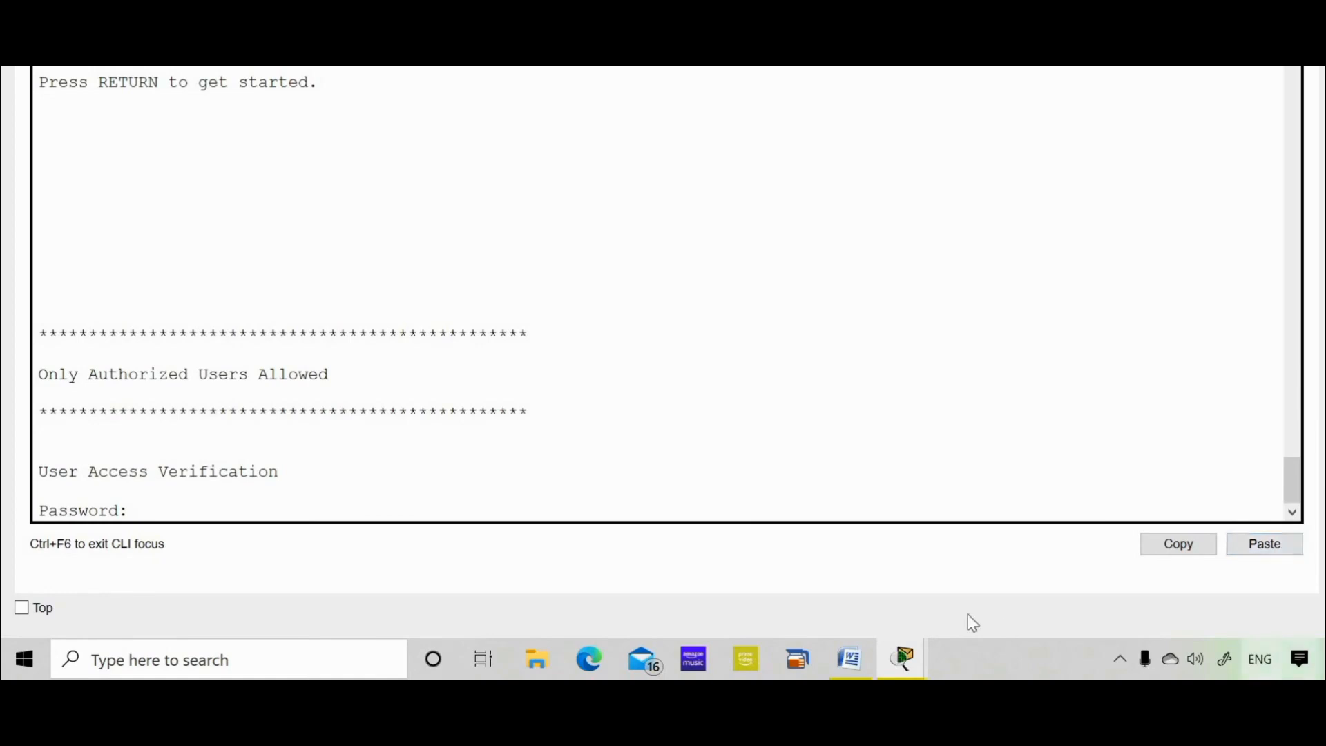
Copy the console password from the Word notes and submit it at SW1's Password prompt.
click(842, 670)
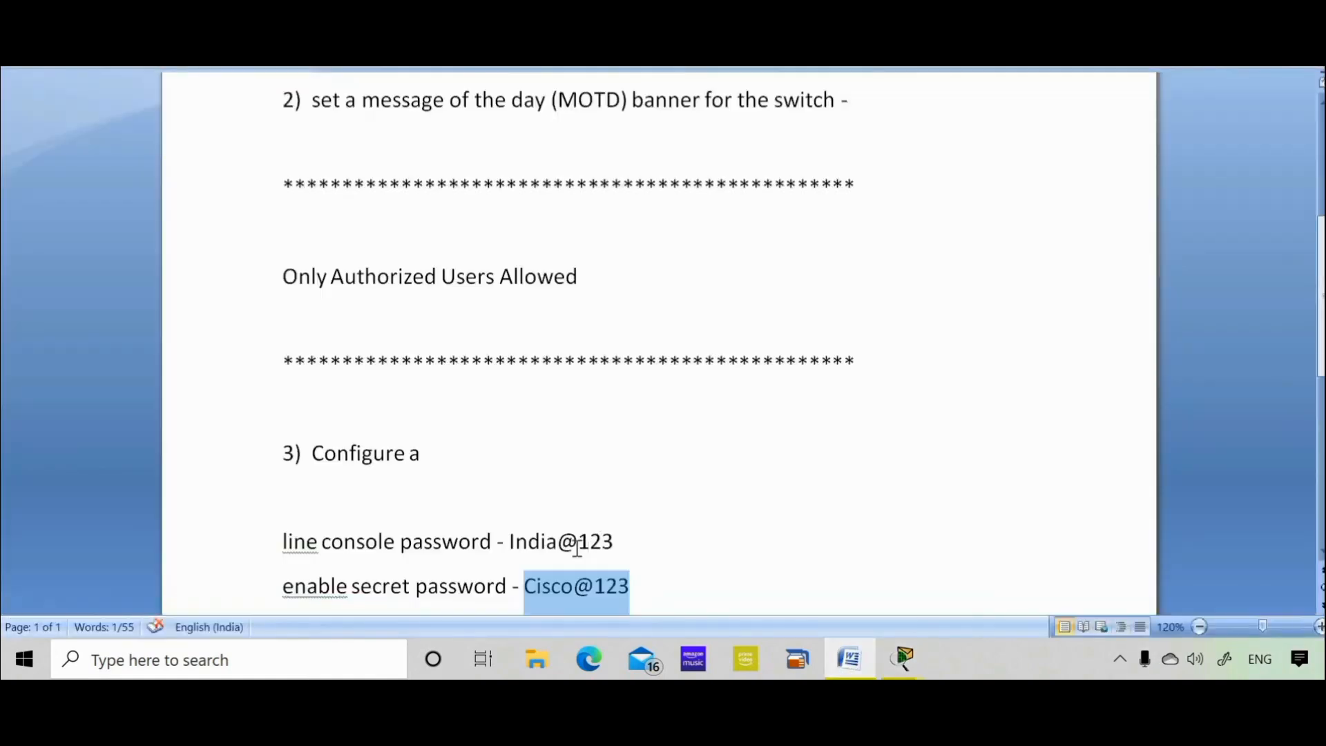
click(577, 547)
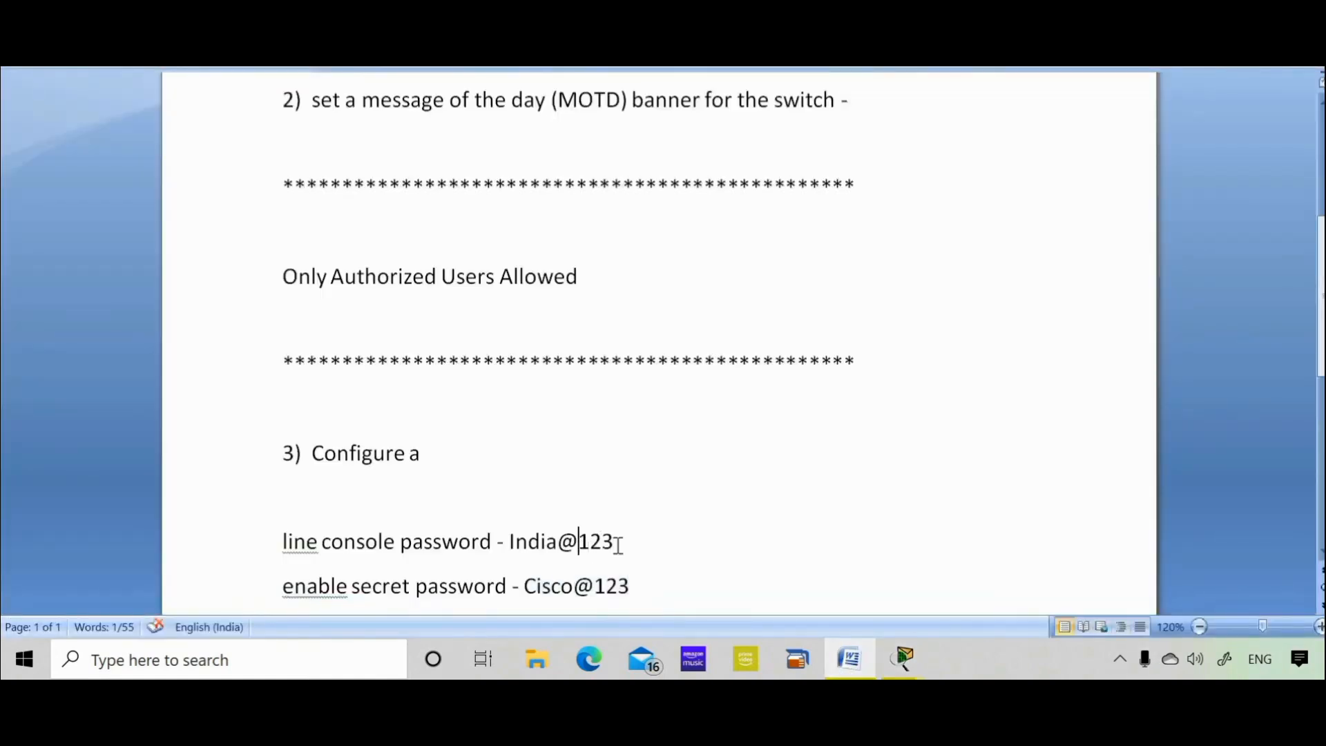
drag(614, 546, 536, 554)
right_click(533, 547)
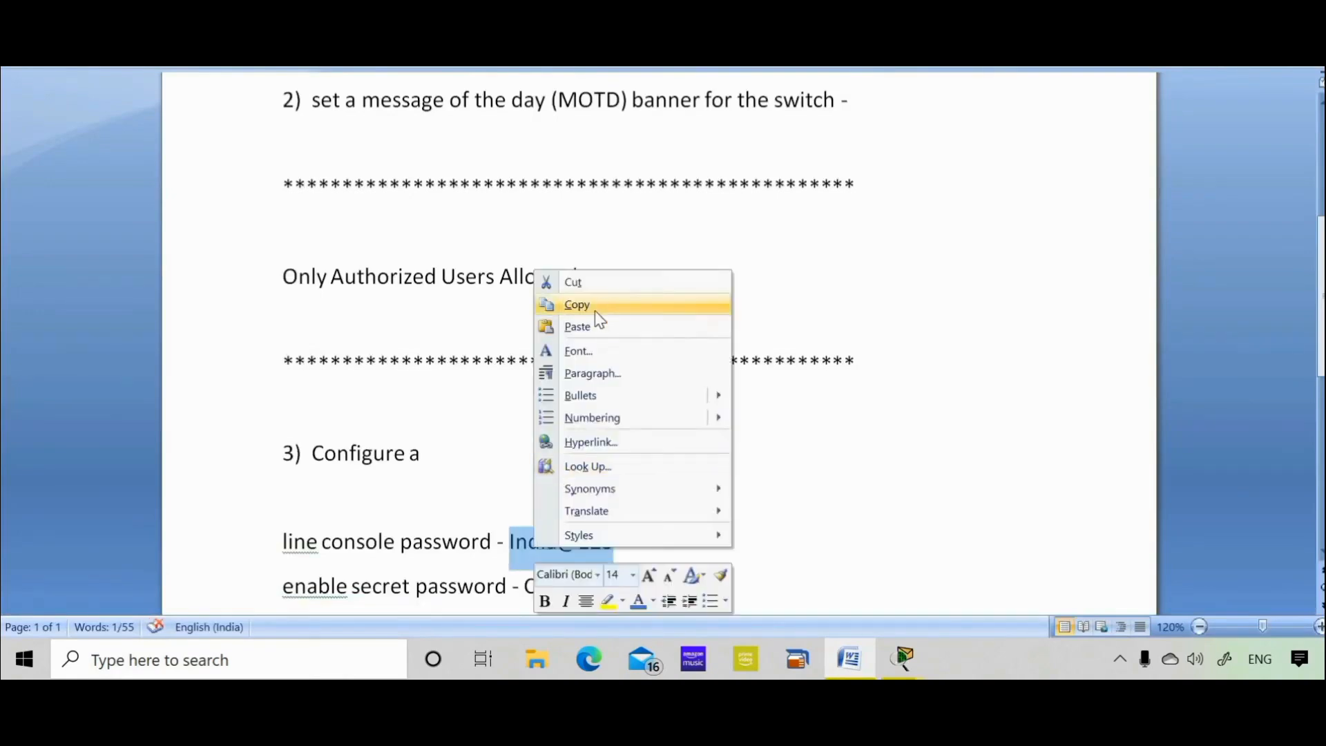
click(594, 305)
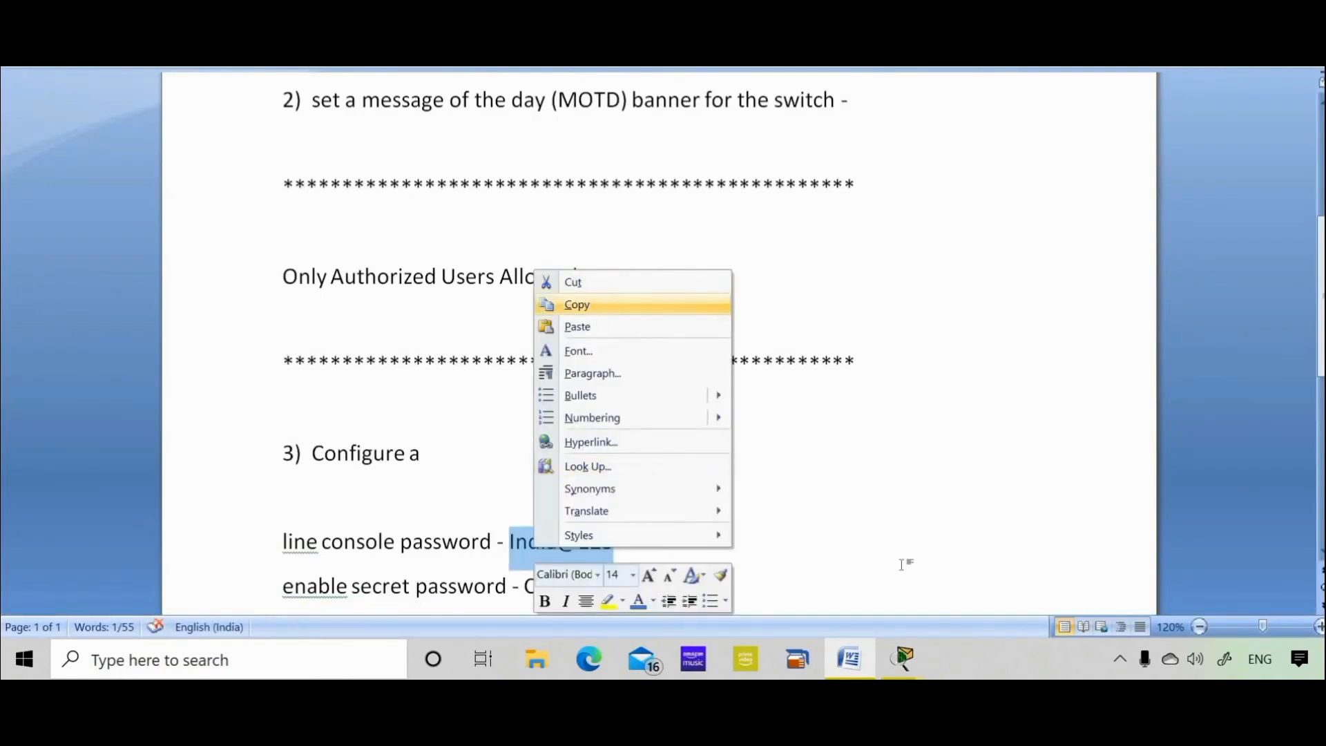
click(905, 657)
click(983, 613)
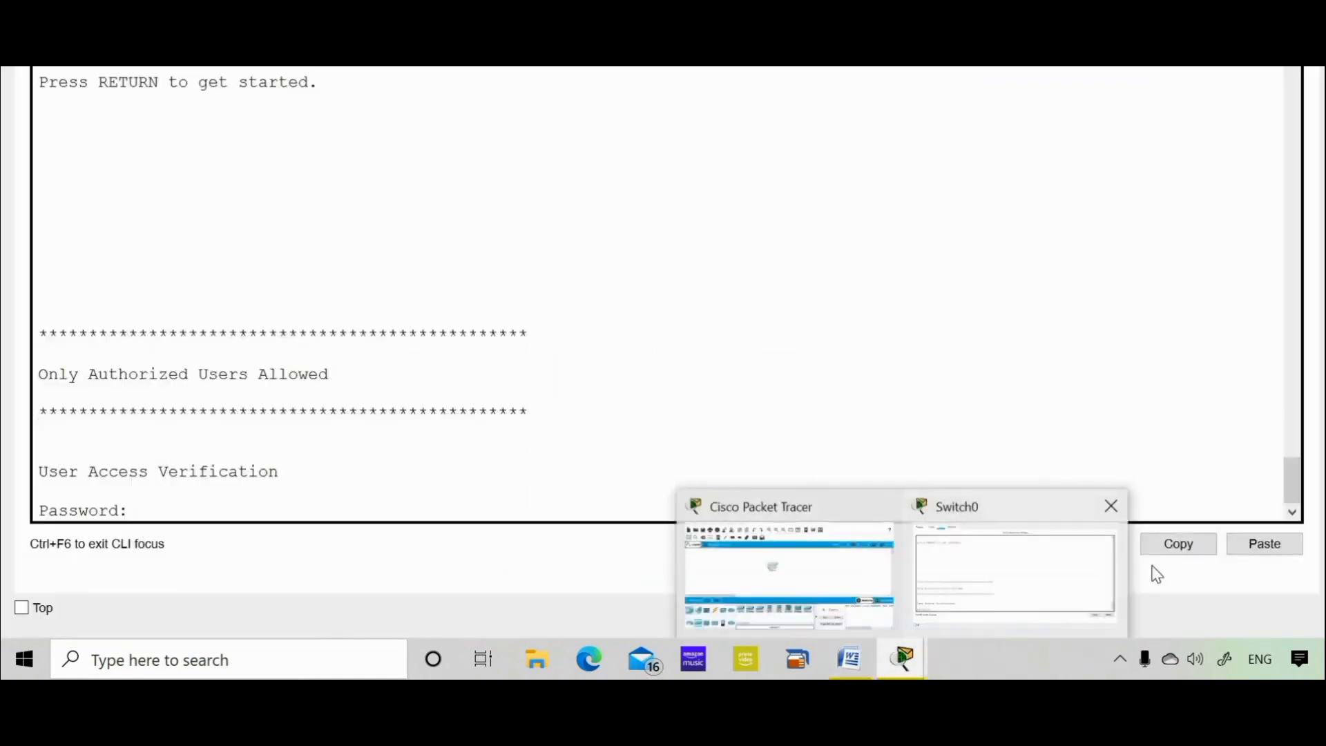
click(1253, 542)
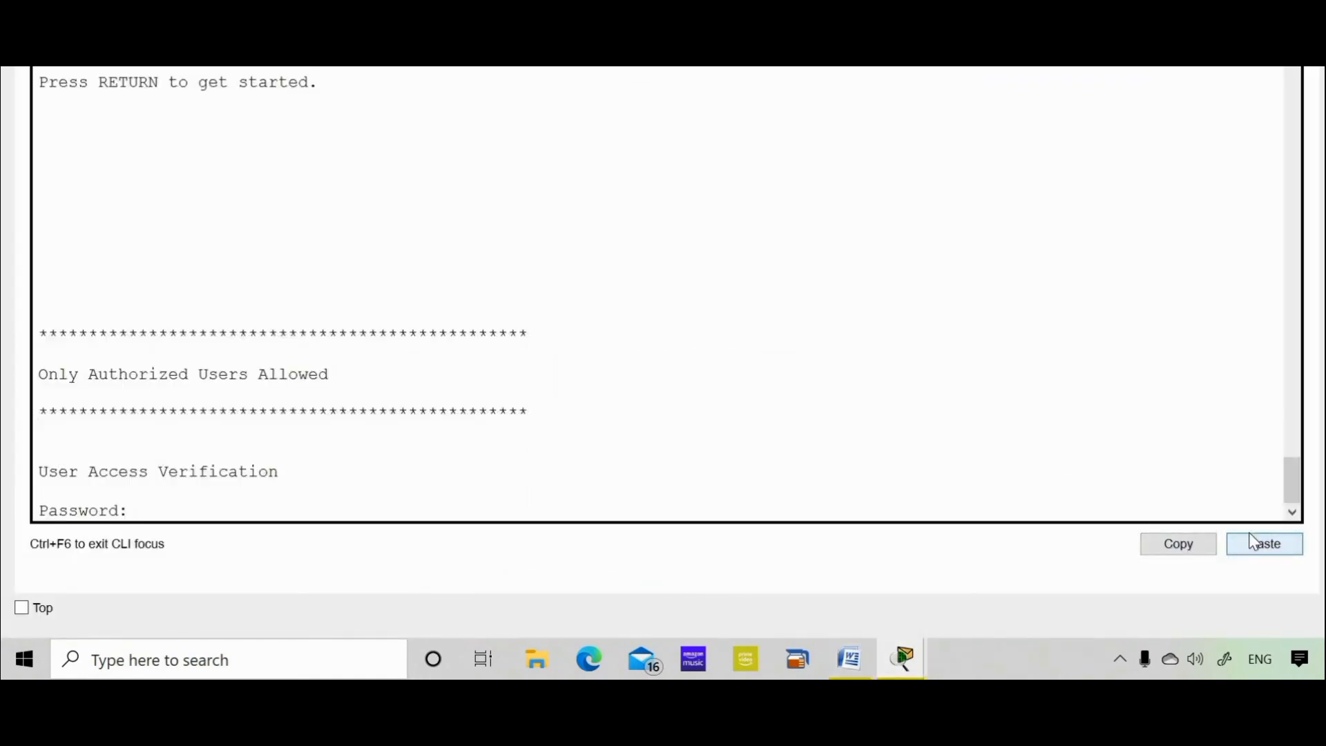
key(Return)
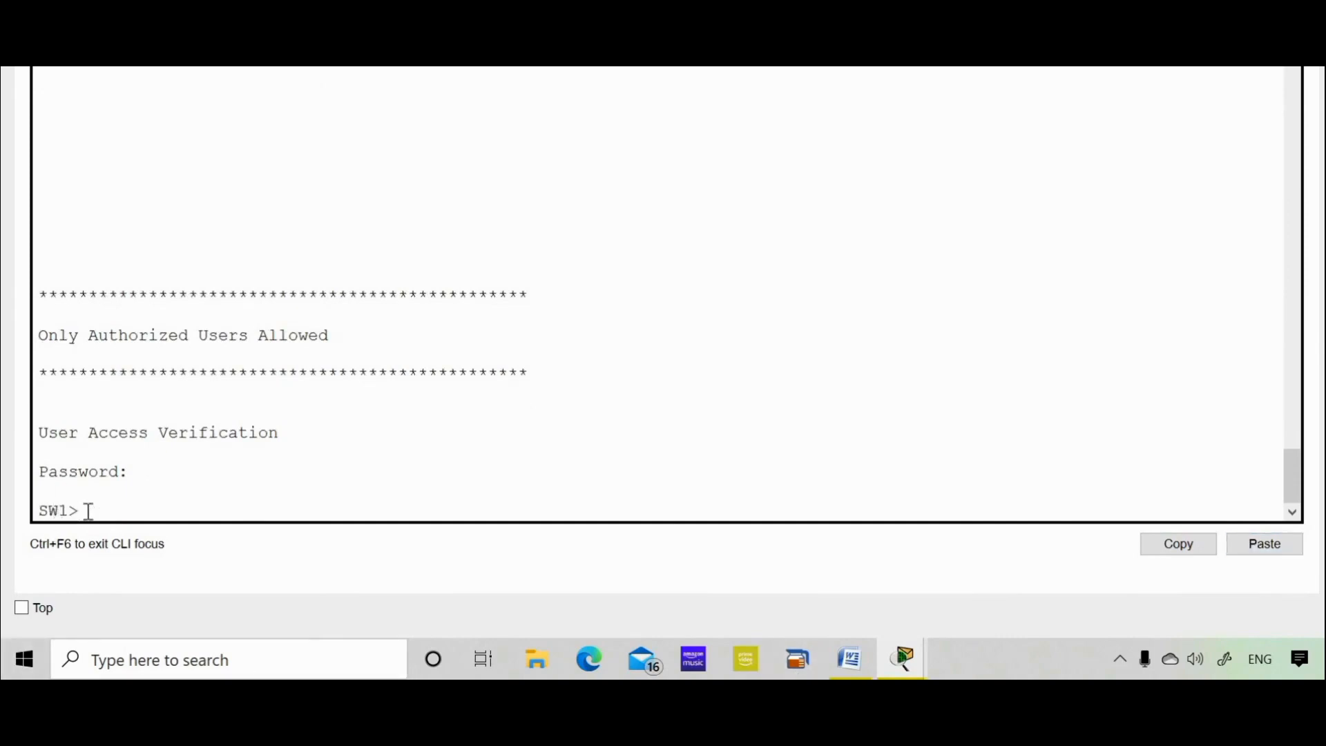
Run enable and submit the enable secret copied from the Word notes.
text(enable)
key(Return)
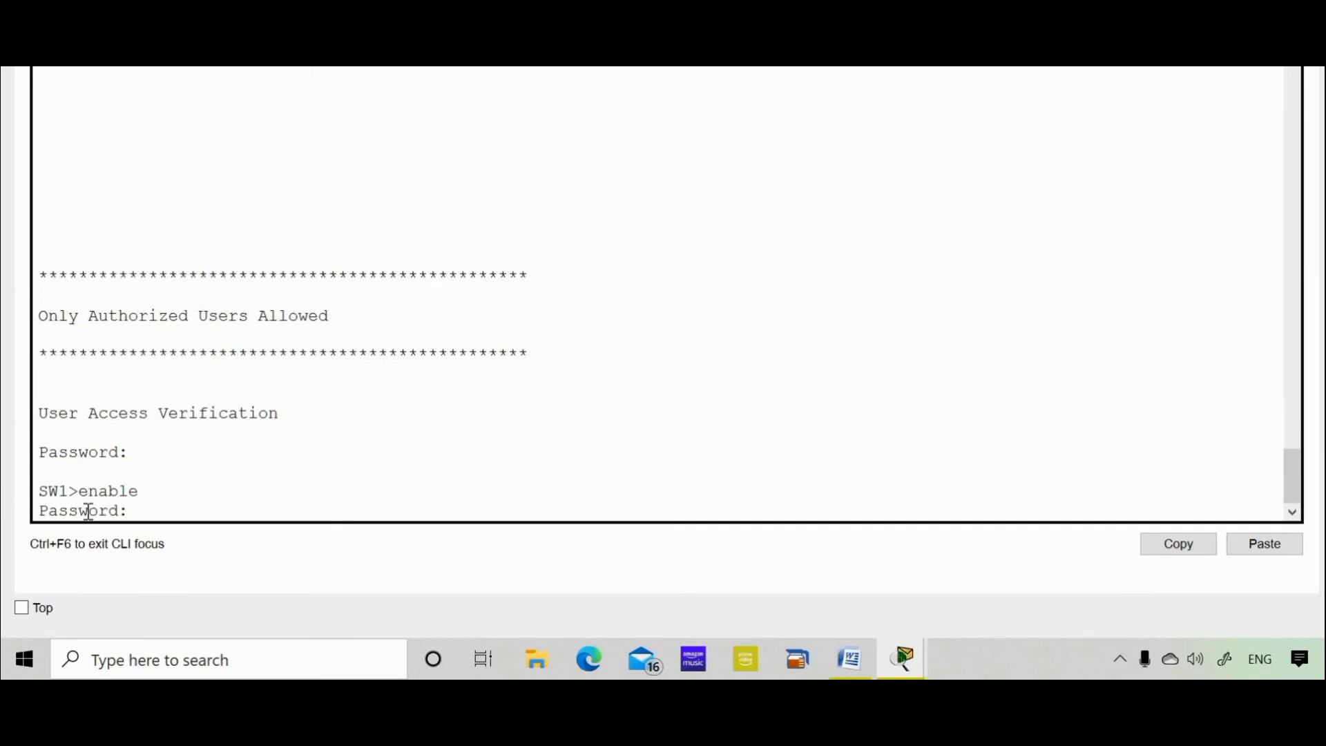
click(848, 660)
drag(629, 587, 549, 588)
right_click(549, 588)
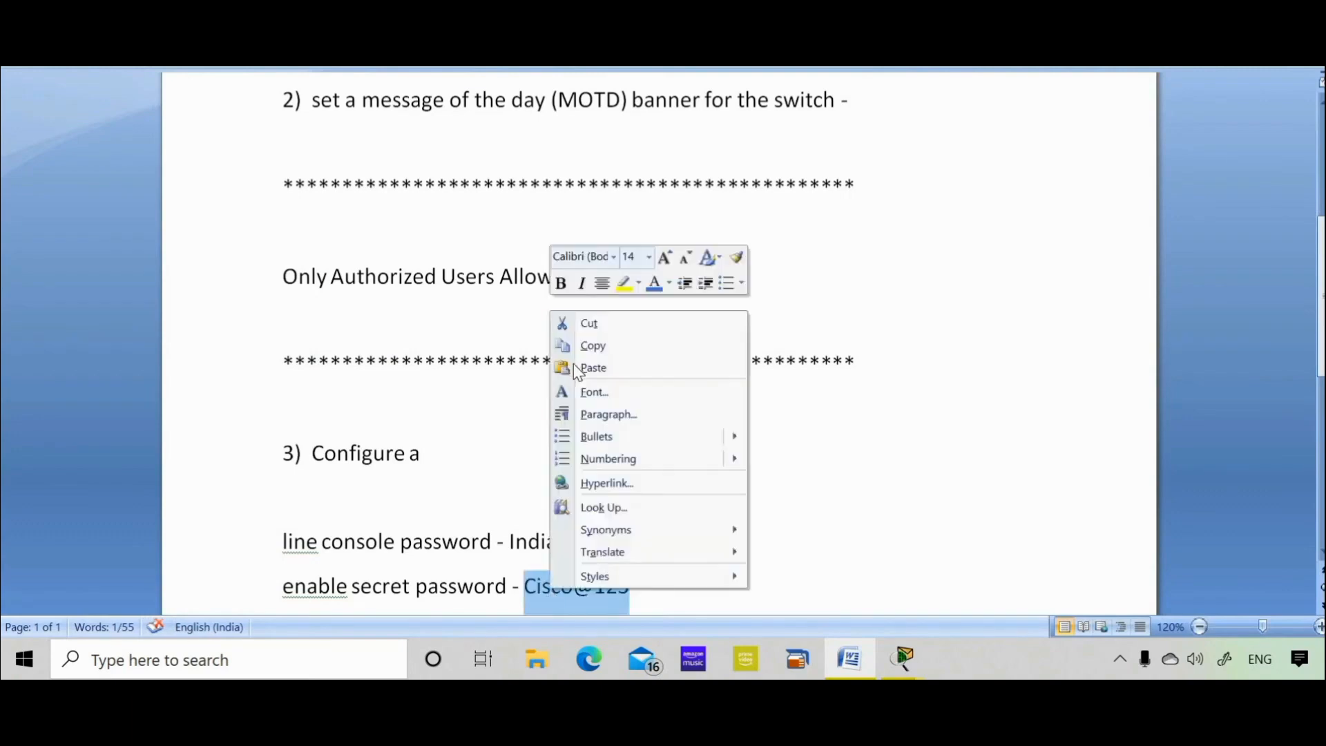
click(591, 347)
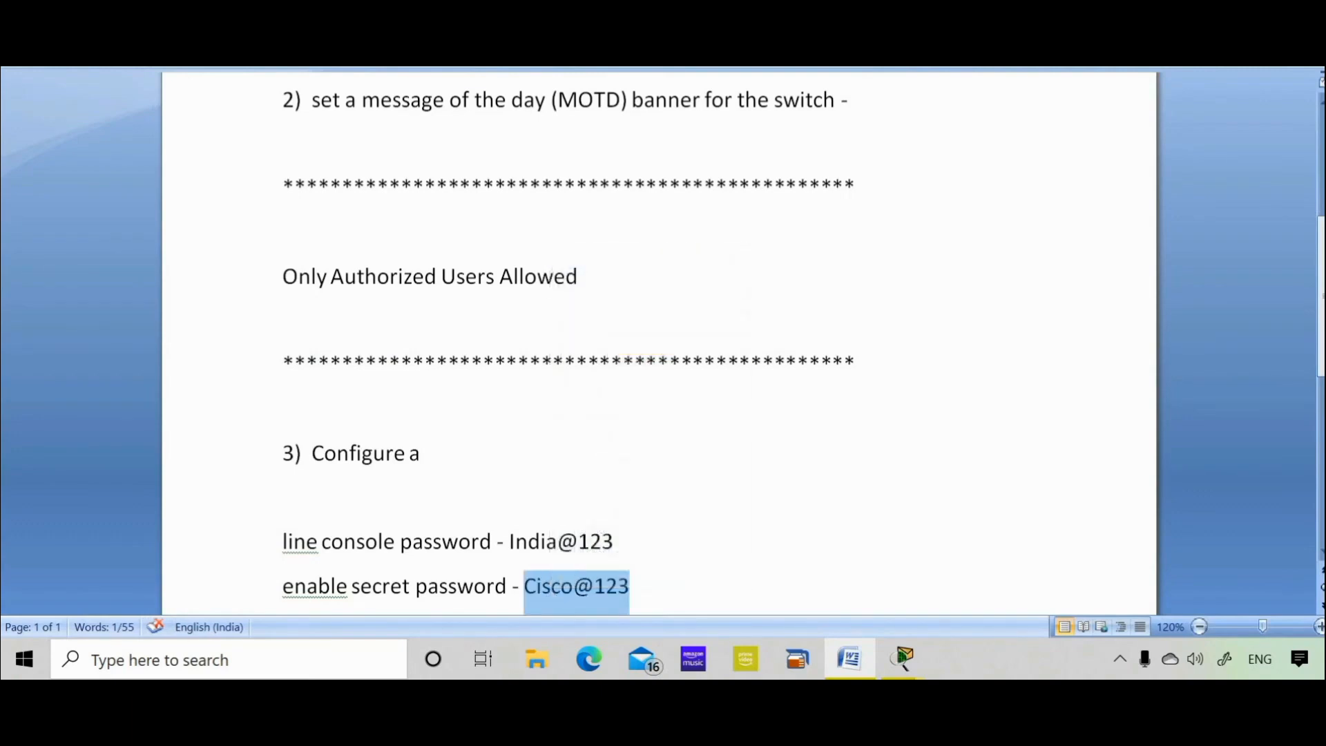
key(alt+Tab)
click(1271, 545)
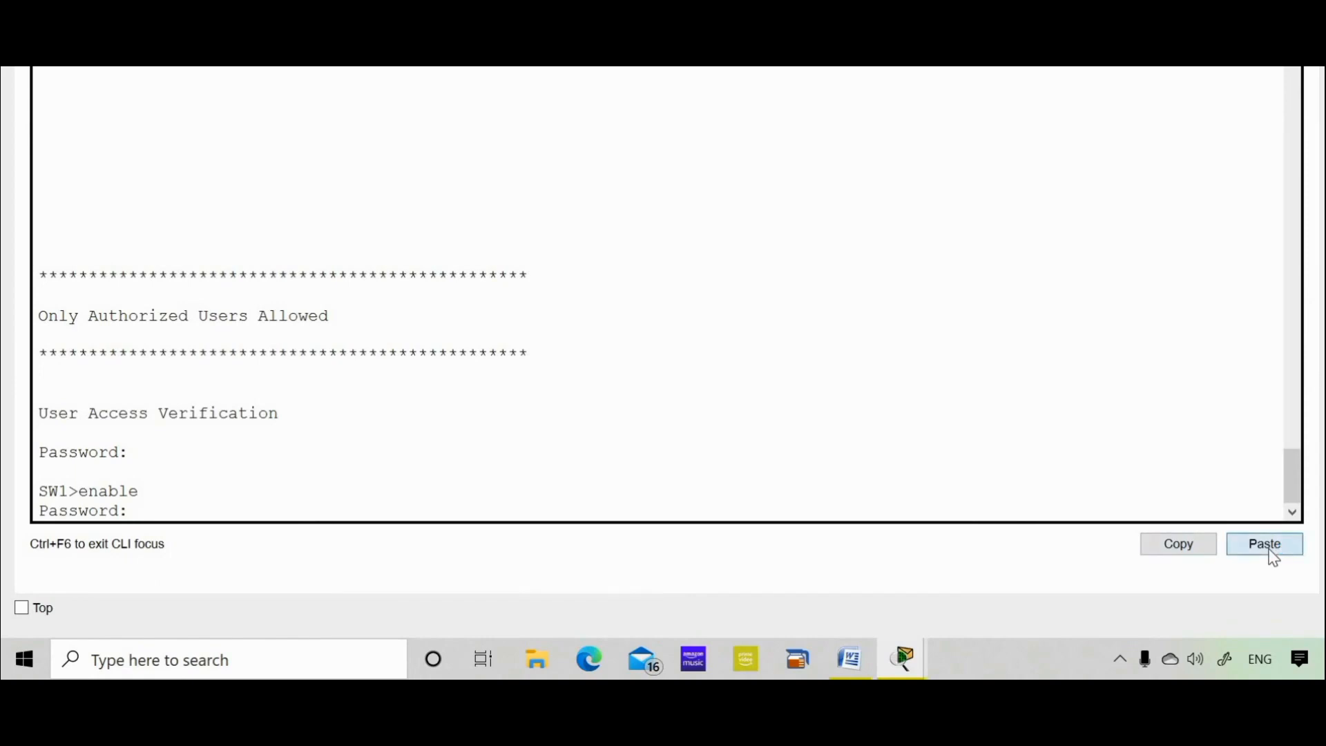
key(Return)
key(Return)
key(Return)
key(Return)
key(Return)
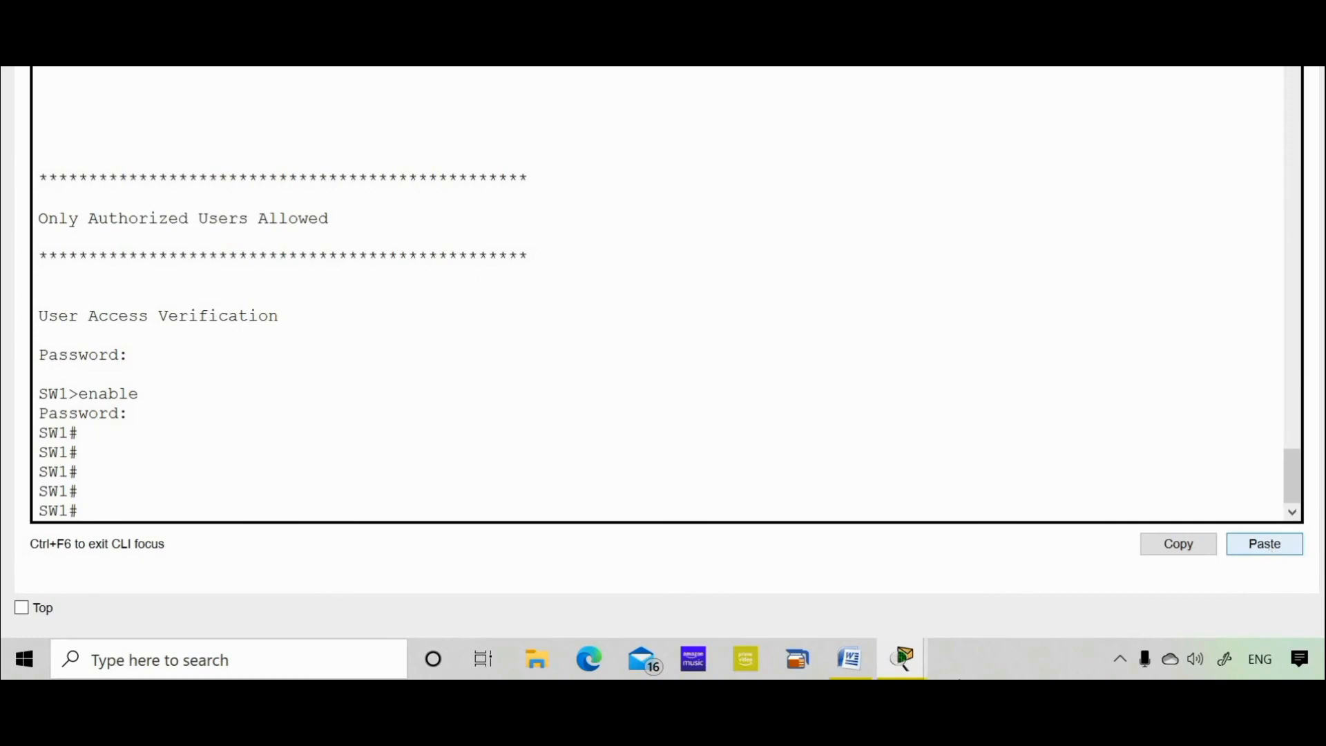
click(851, 664)
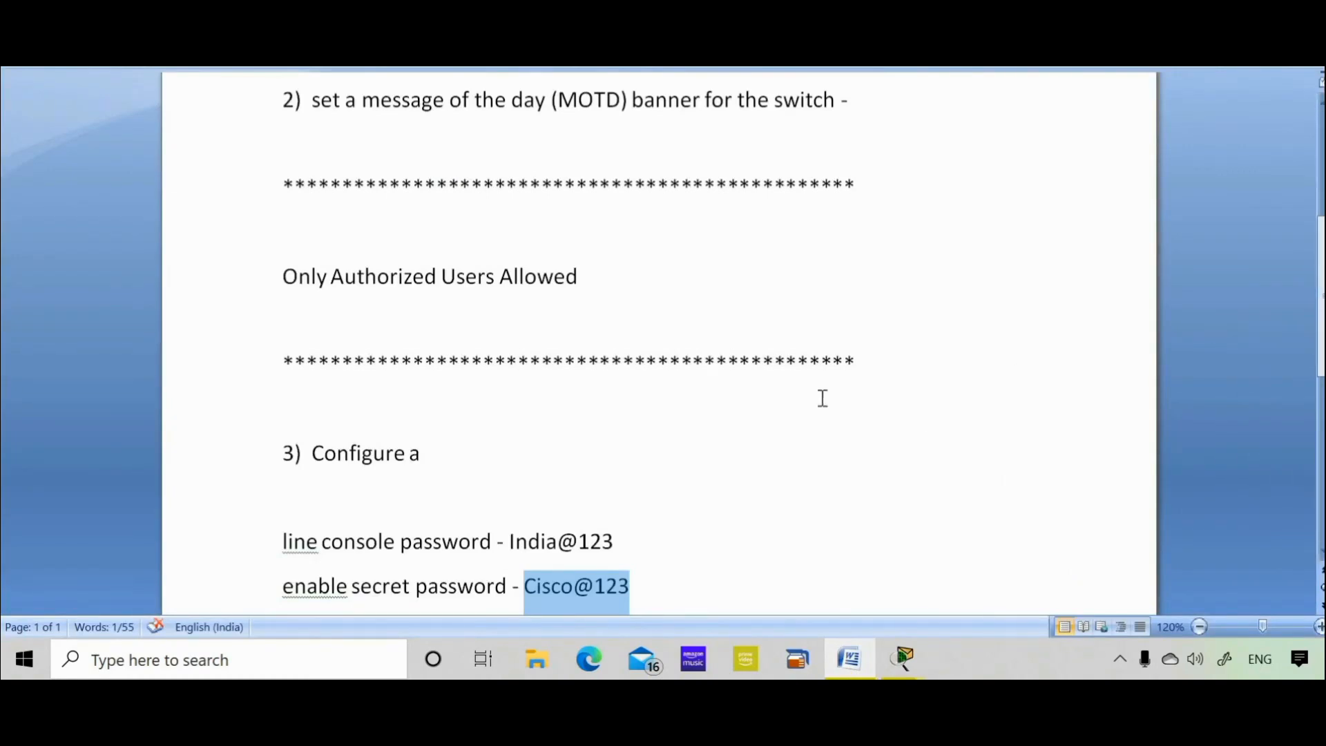
click(315, 452)
key(Down)
key(Down)
key(Down)
key(Up)
key(Up)
key(Up)
key(Up)
key(Up)
key(Up)
key(Up)
key(Up)
key(Up)
key(Up)
key(Up)
key(Up)
key(Up)
key(Up)
key(Up)
key(Up)
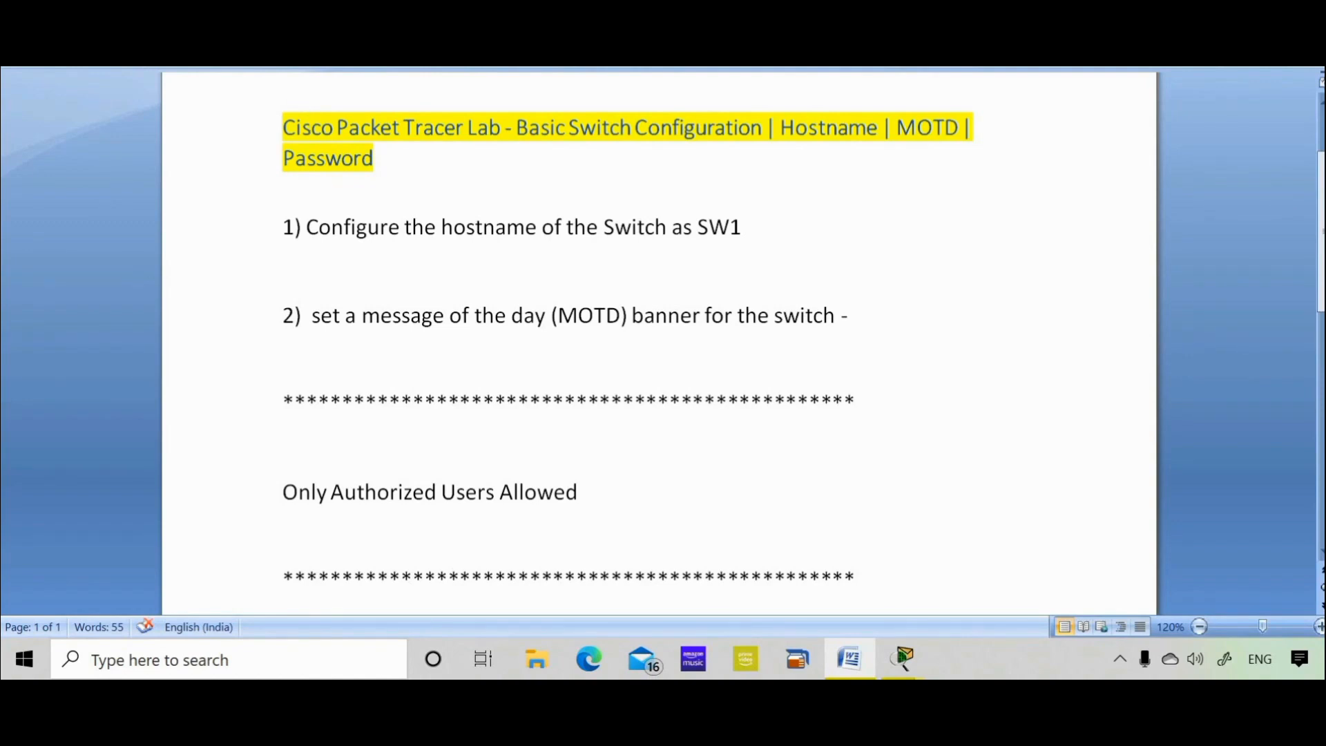
key(alt+Tab)
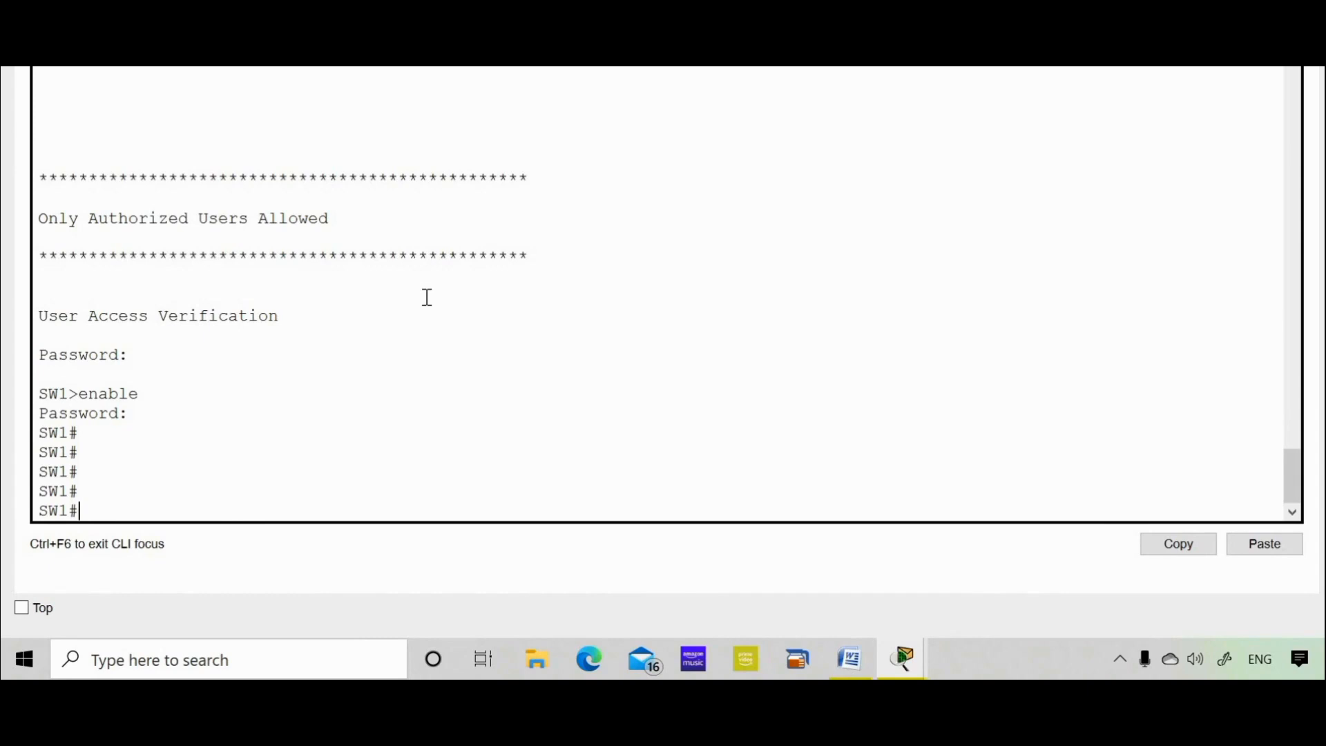
Page through the sh run output and highlight the console password line.
text(sh run)
key(Return)
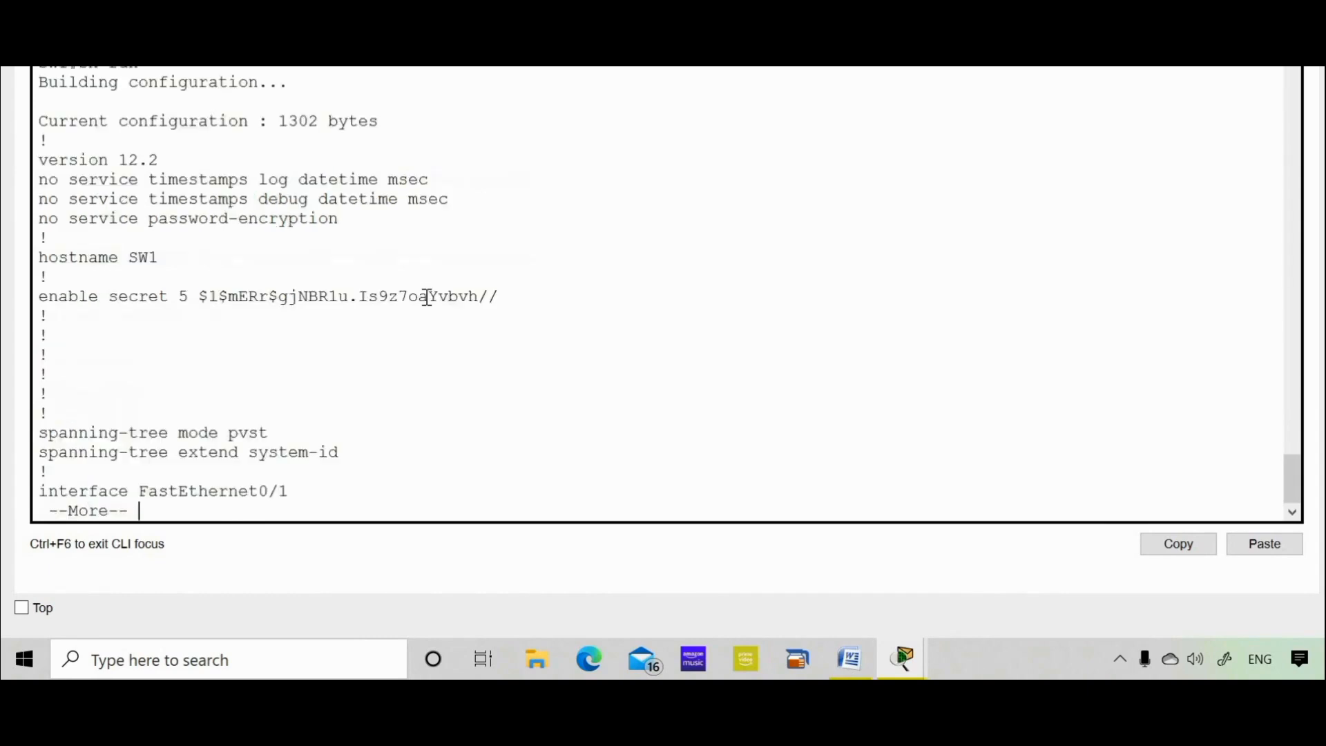
key(Return)
key(Return)
key(space)
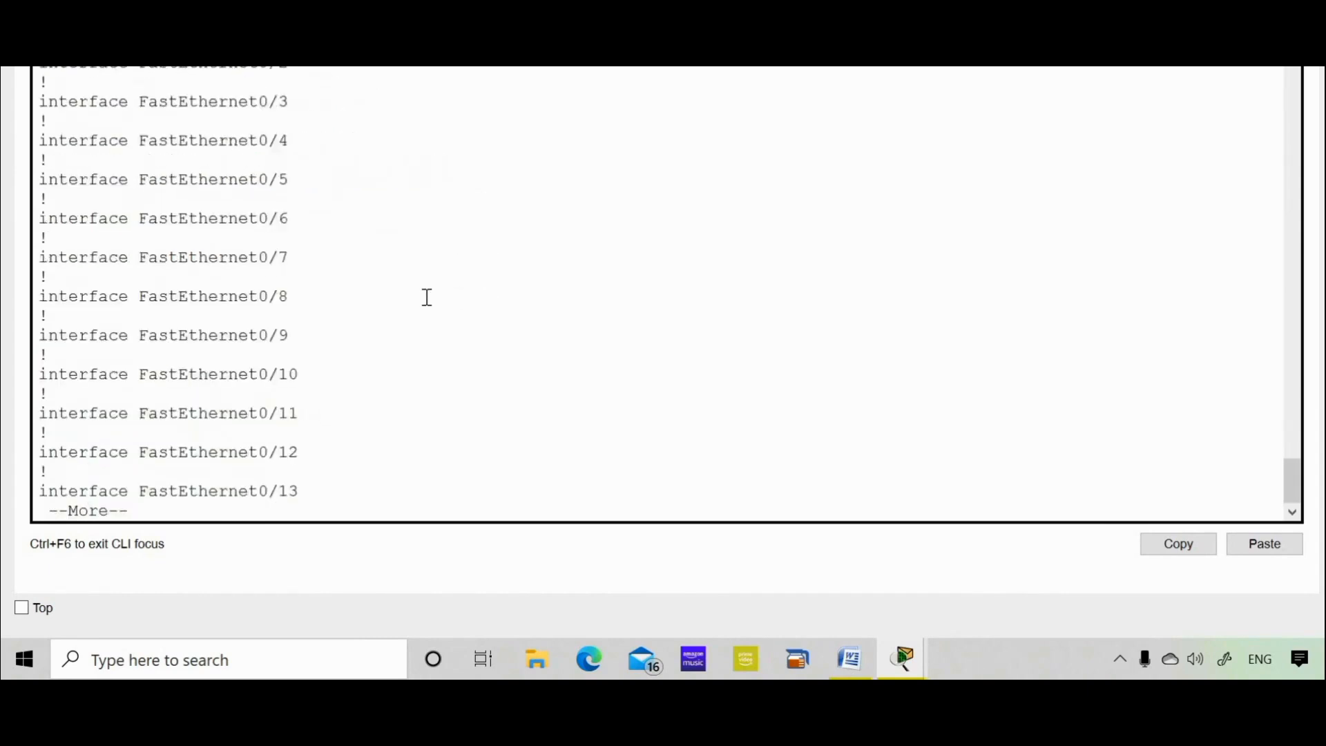
key(space)
drag(188, 352, 197, 352)
click(282, 309)
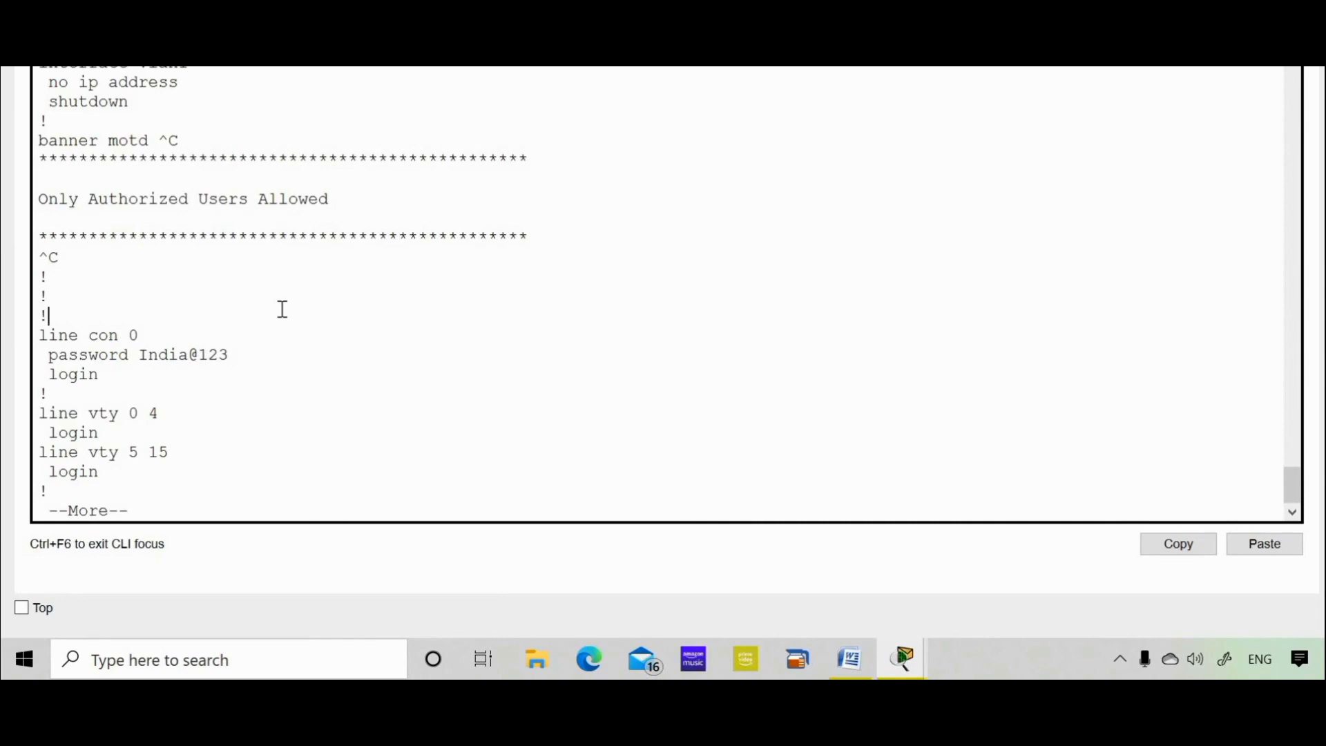
Finish the listing and run copy run startup-config to save the configuration.
key(space)
text(copy )
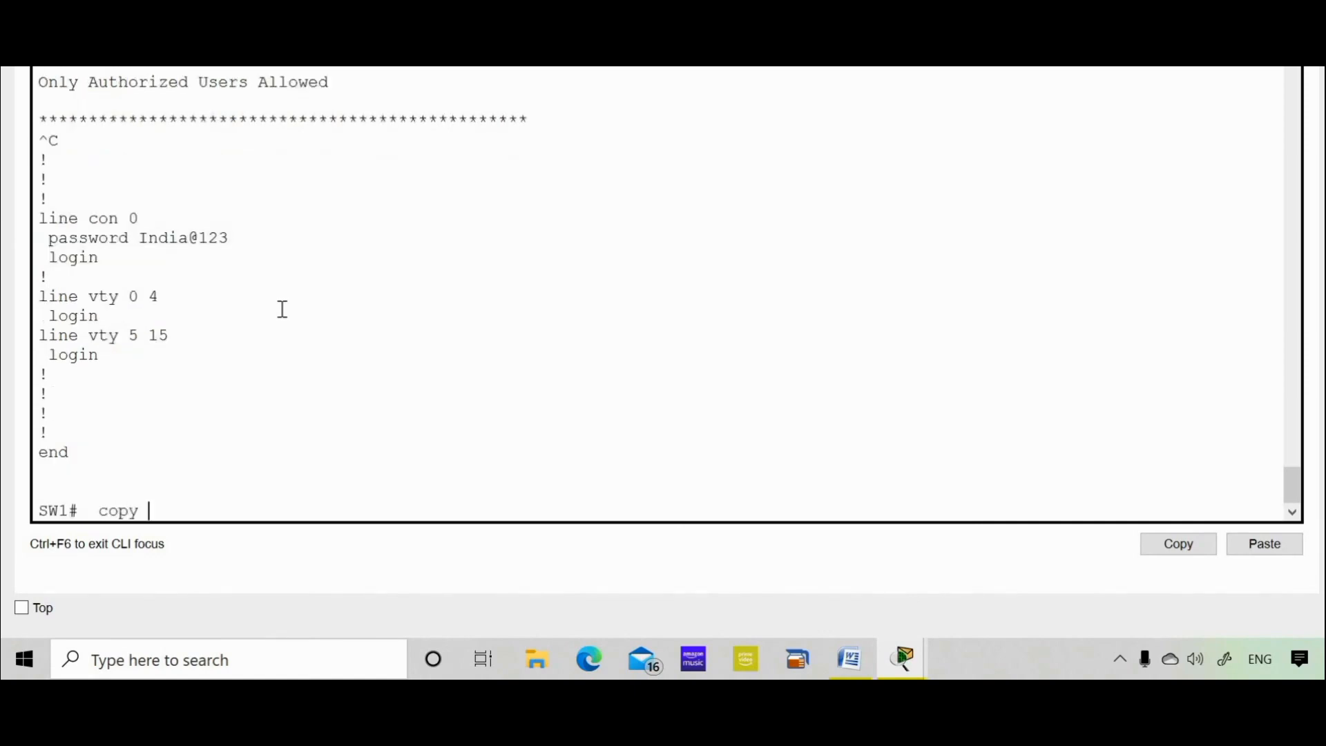
text(run star)
key(Tab)
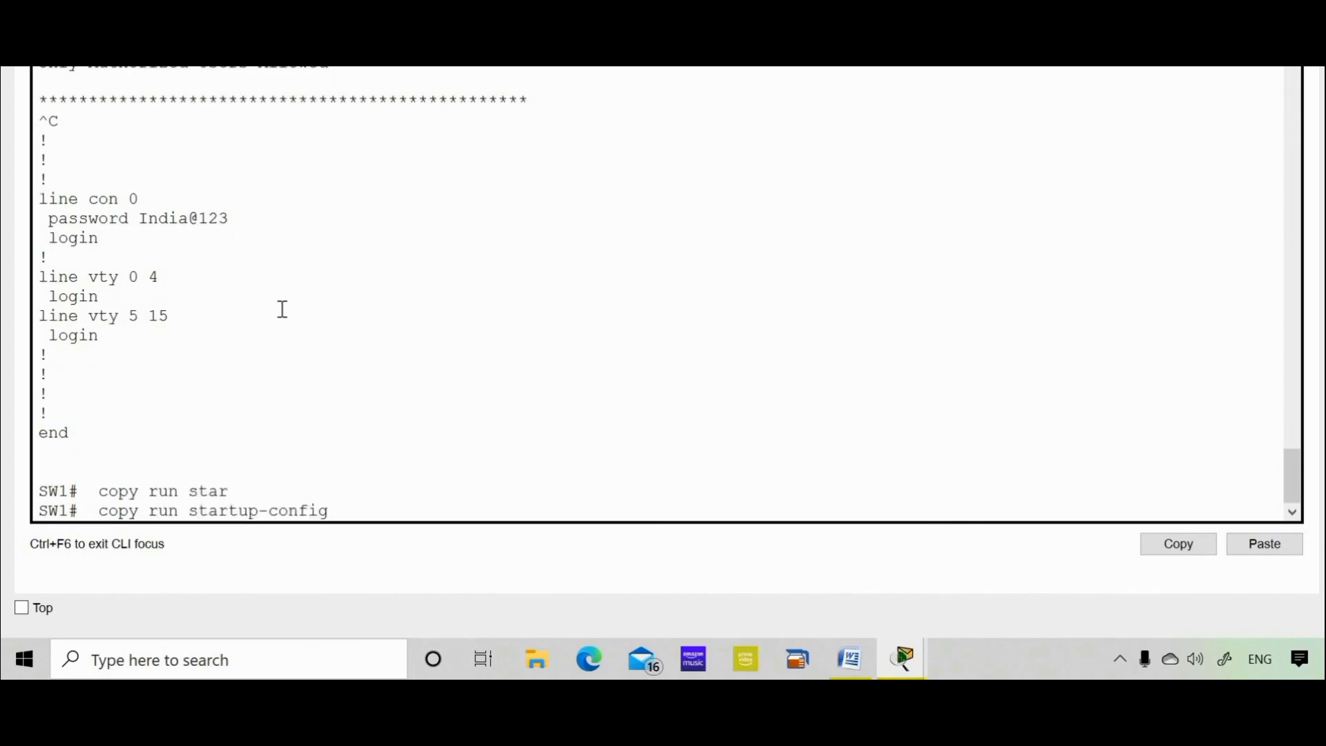
key(Return)
key(Return)
key(Return)
key(Return)
key(Return)
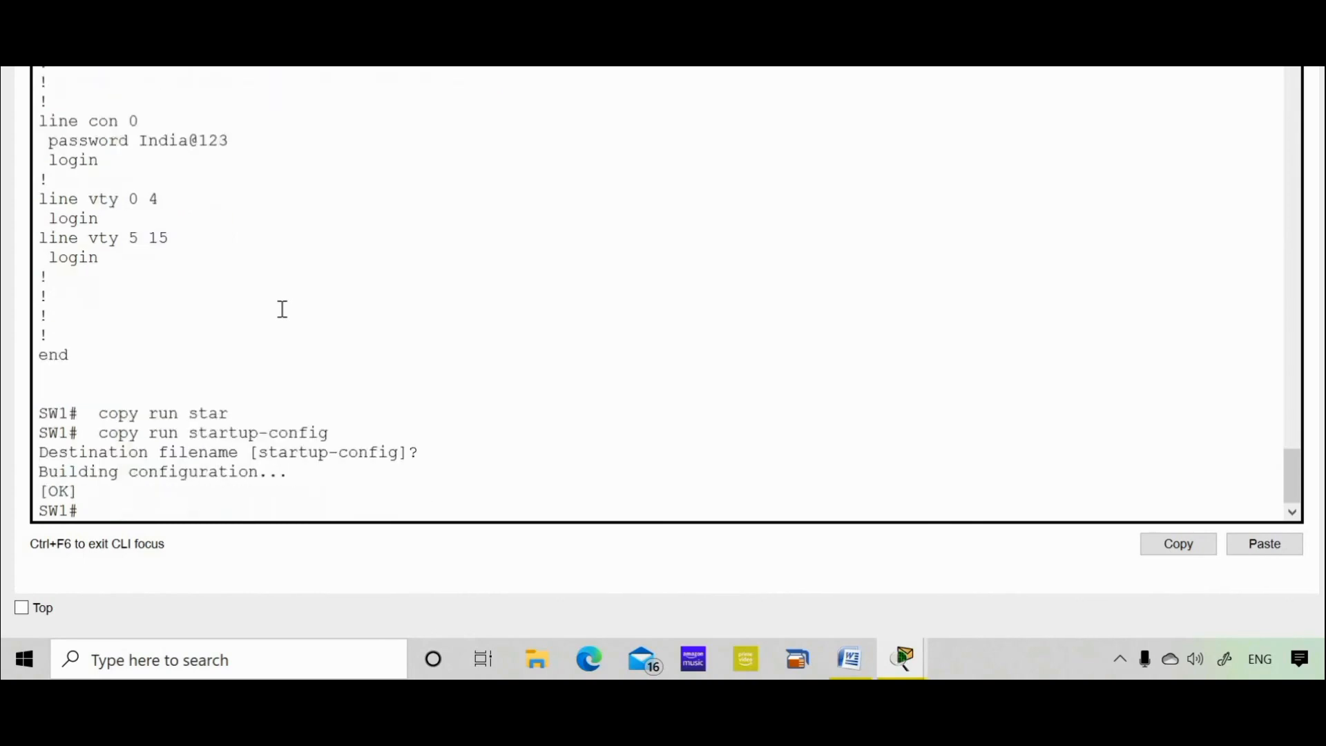